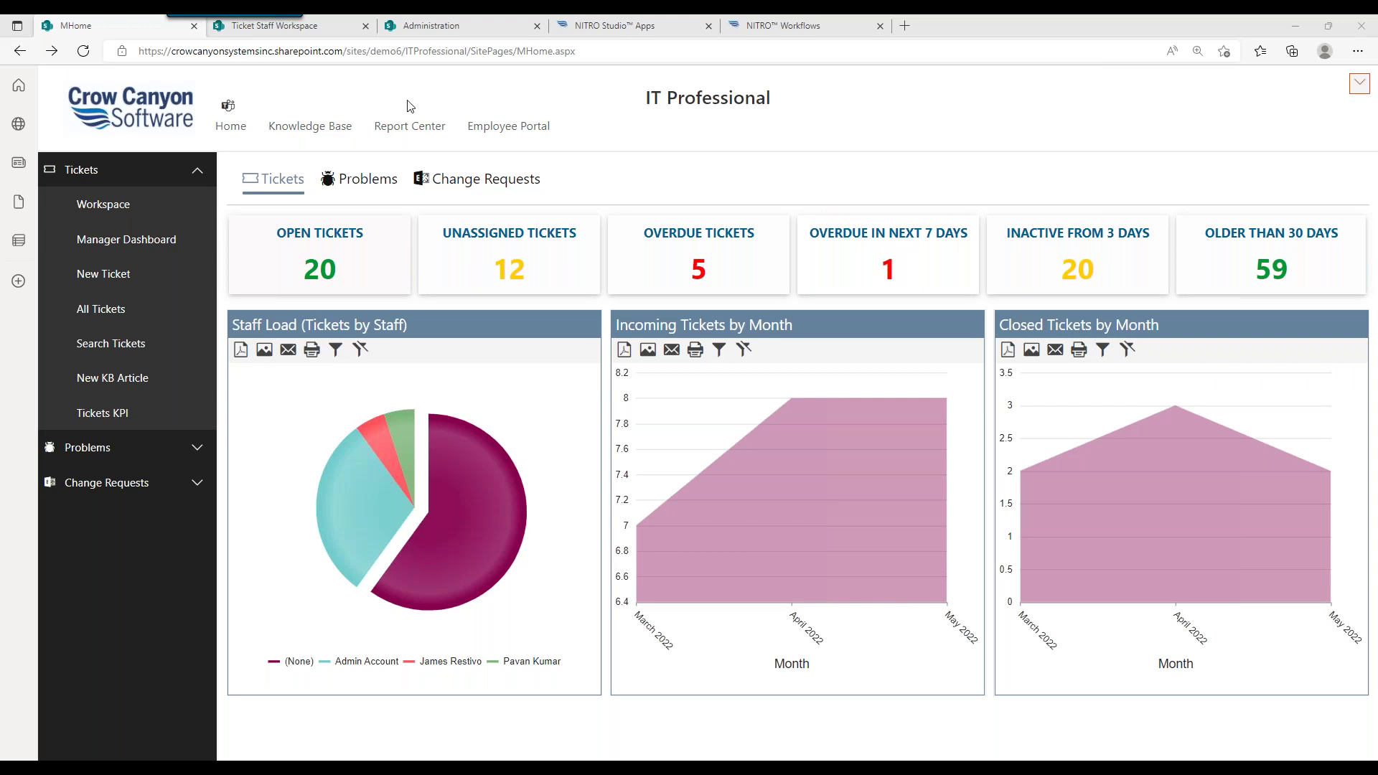
Step: Bring up the link options for the Employee Portal link on the MHome dashboard
right_click(491, 126)
Step: Open the Employee Portal in a new tab to view the IT Help Desk Portal, then return to the dashboard
click(513, 144)
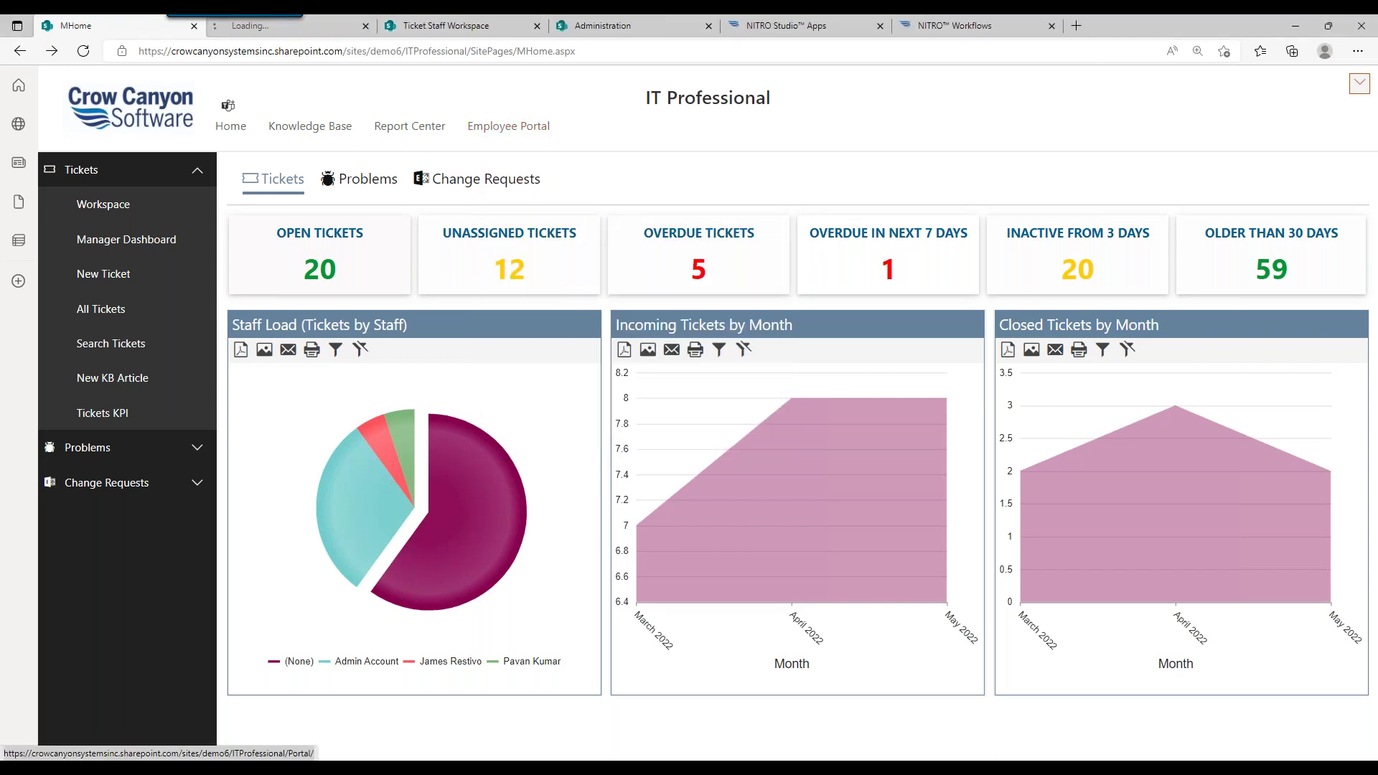
click(321, 31)
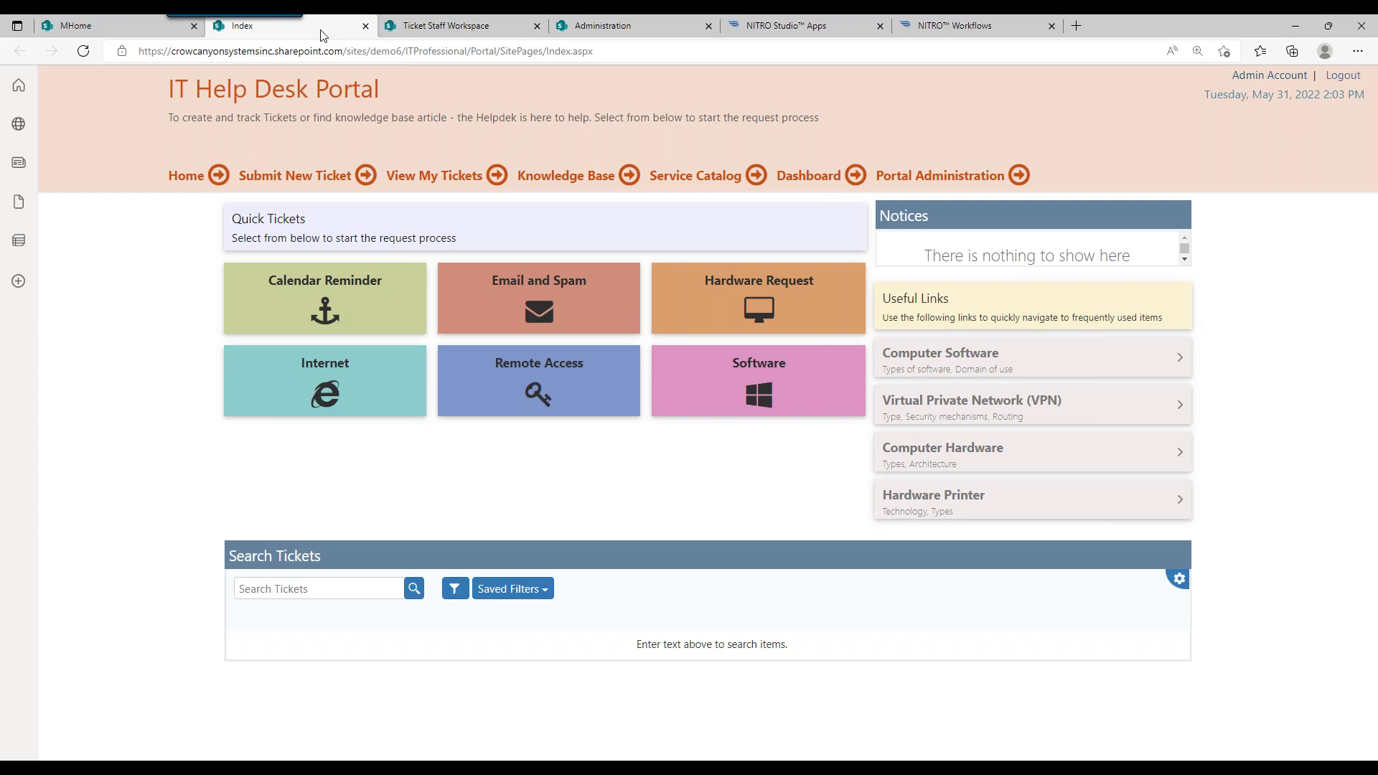
click(148, 28)
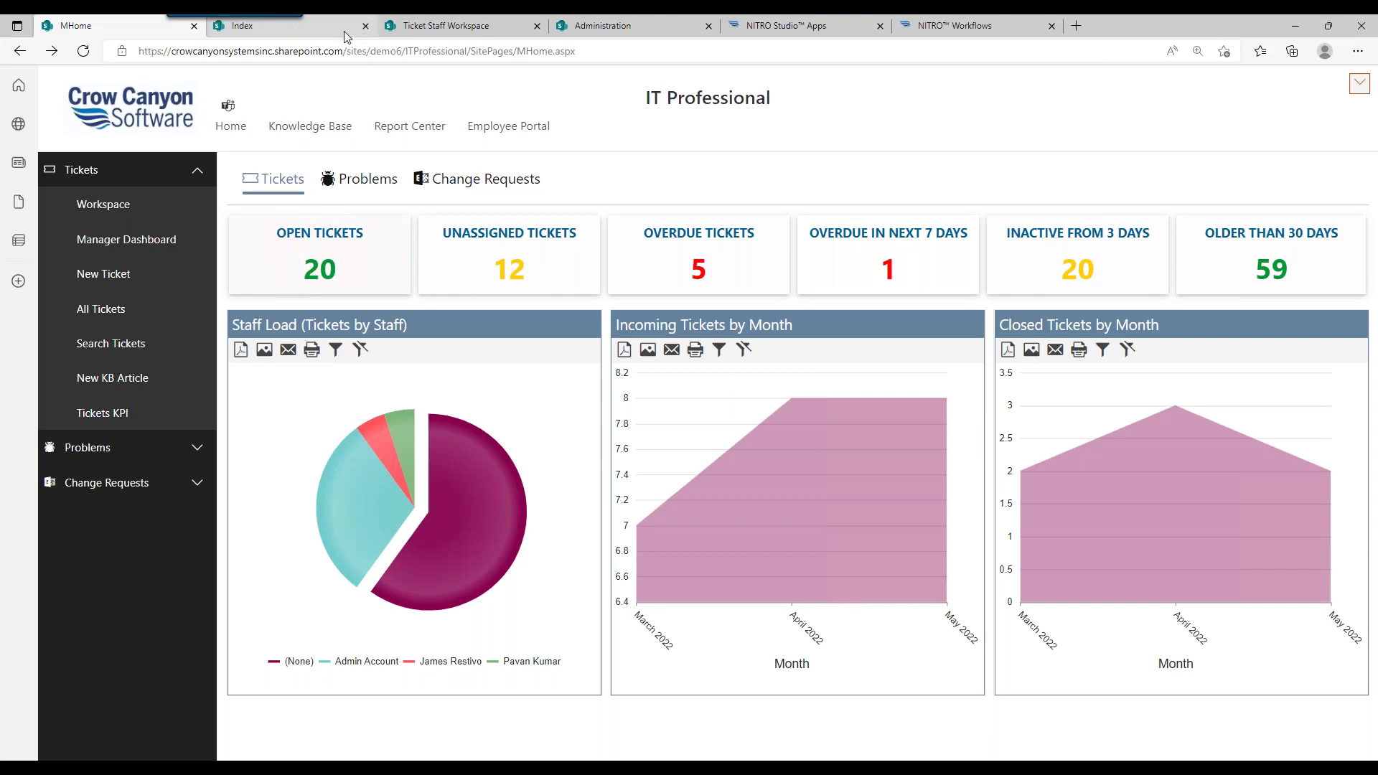
Step: Open the All Open Tickets list from the dashboard's OPEN TICKETS tile showing 20 tickets
click(319, 258)
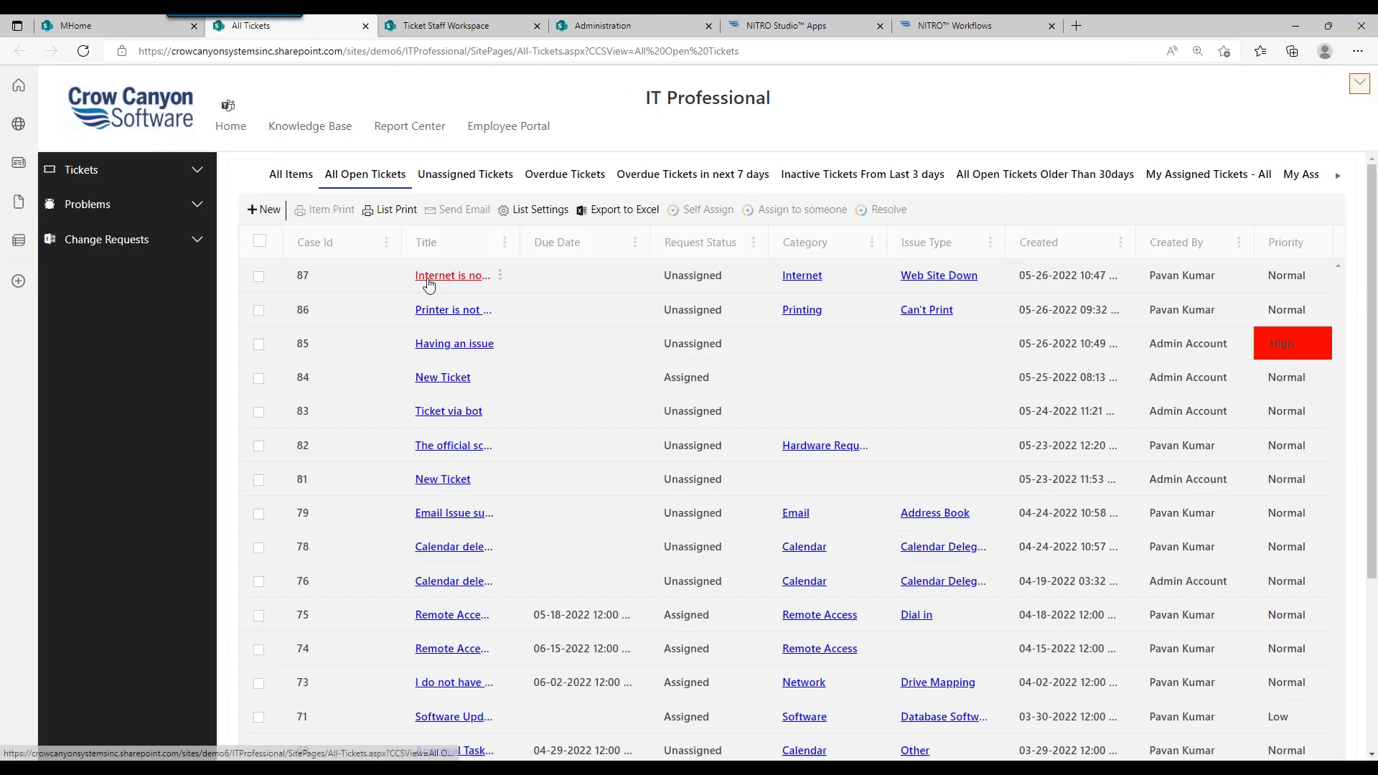
Step: Open ticket 87, 'Internet is not working', from the All Open Tickets list
click(425, 279)
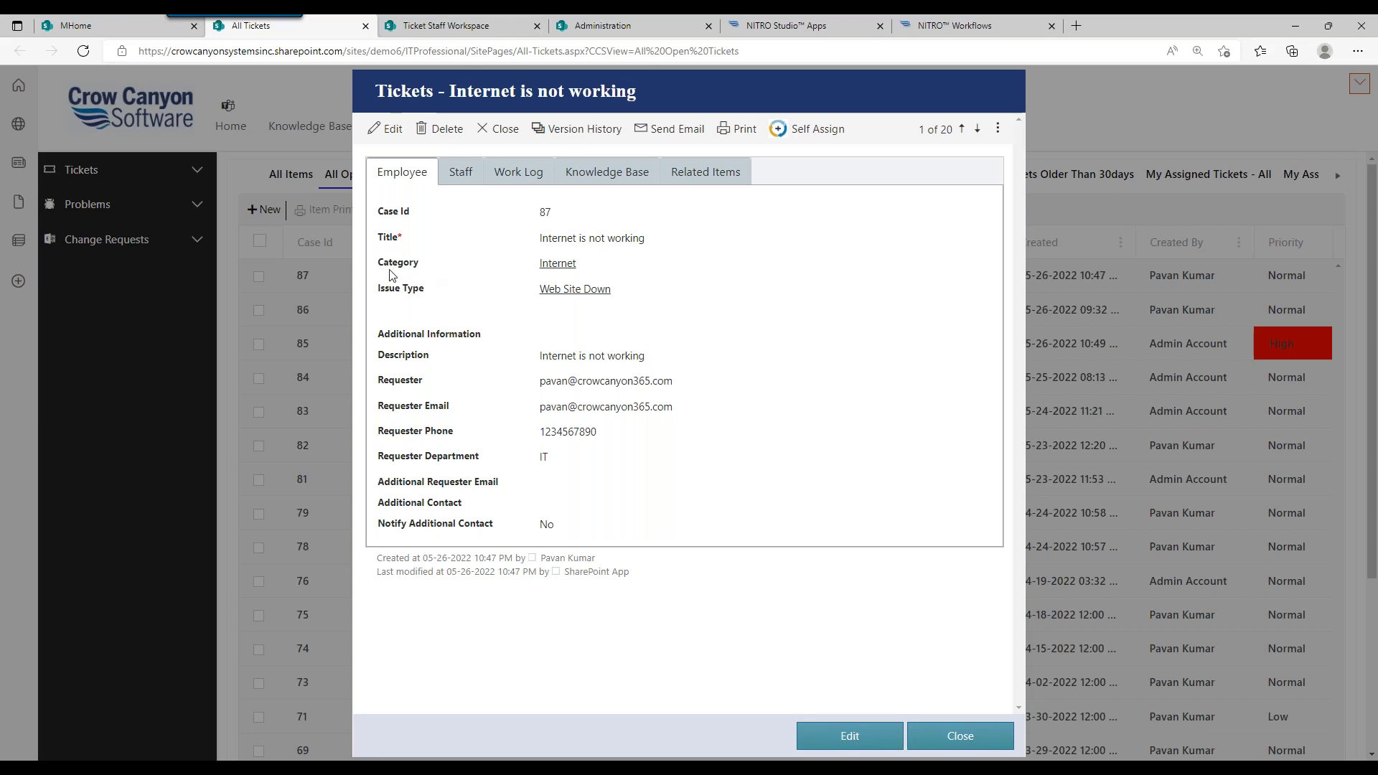
Step: Review ticket 87's Category and Staff tab Assigned Staff fields, then close the ticket form
drag(378, 263, 431, 293)
click(446, 295)
click(460, 174)
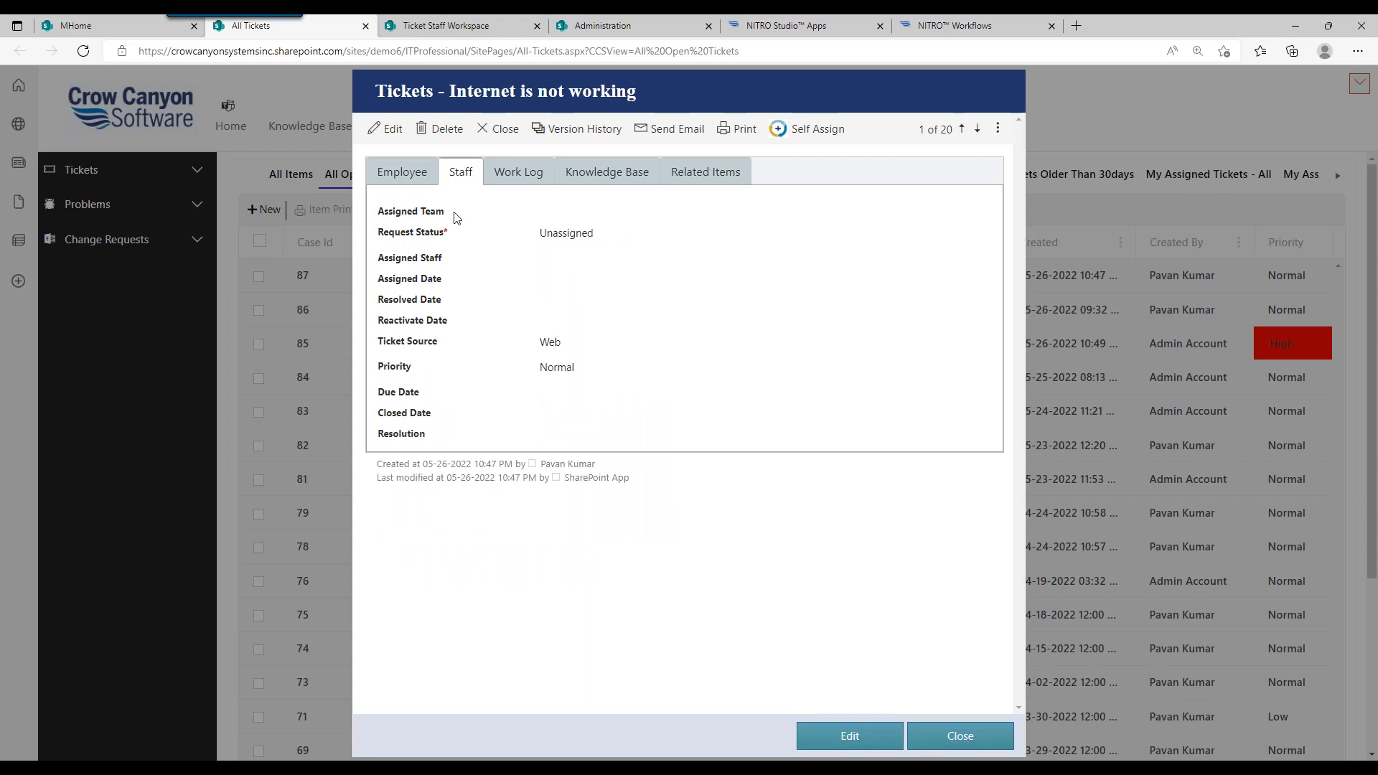
drag(377, 258, 432, 254)
click(443, 255)
click(952, 737)
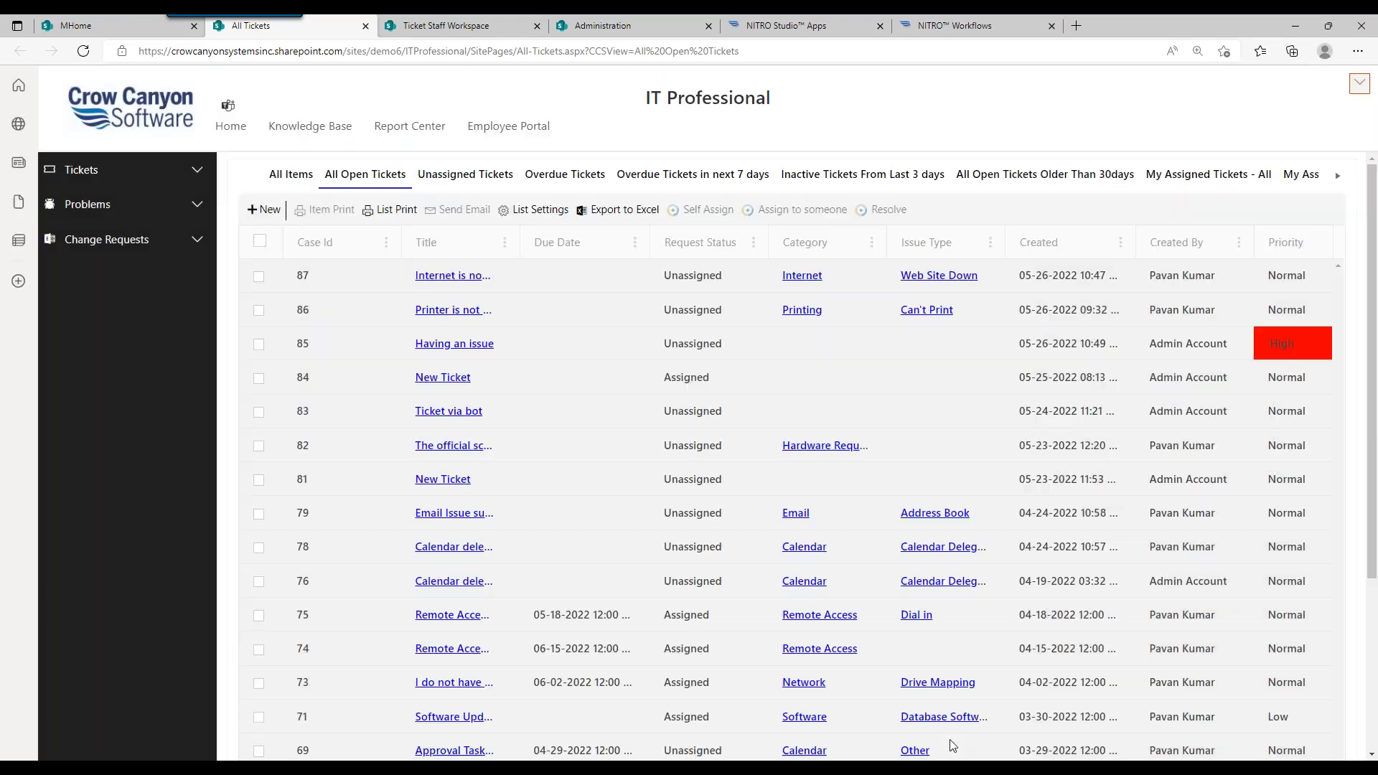
Step: Switch to the Ticket Staff Workspace and scroll down to the My Tickets charts
click(424, 29)
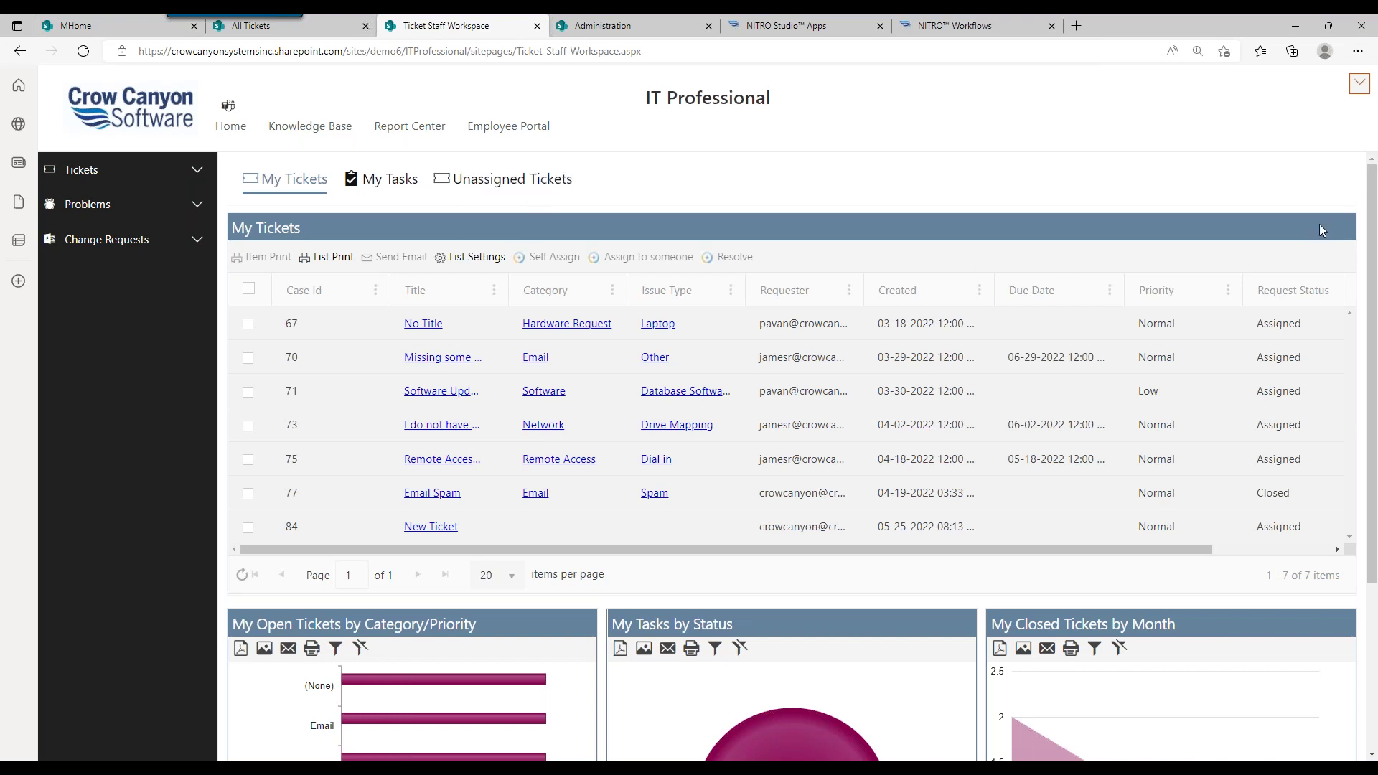
drag(1374, 216, 1371, 391)
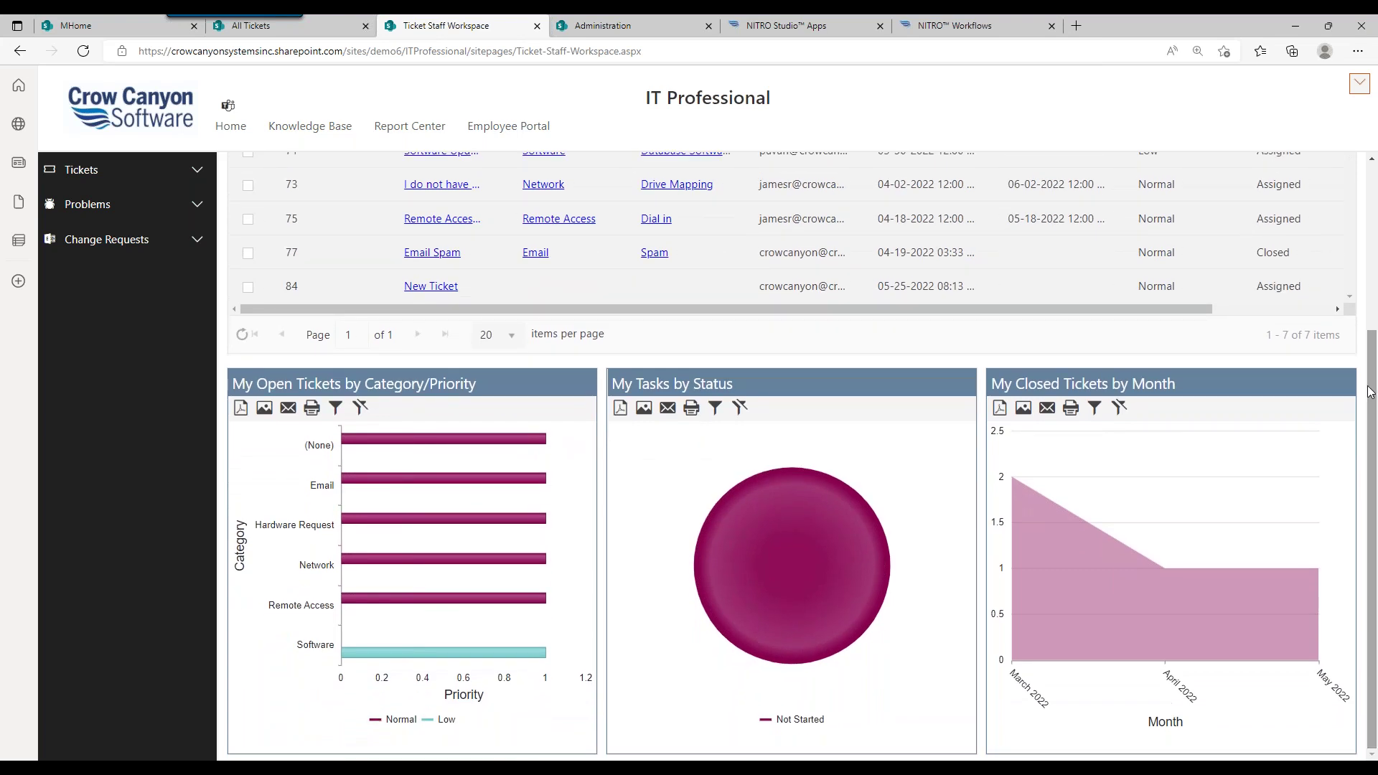
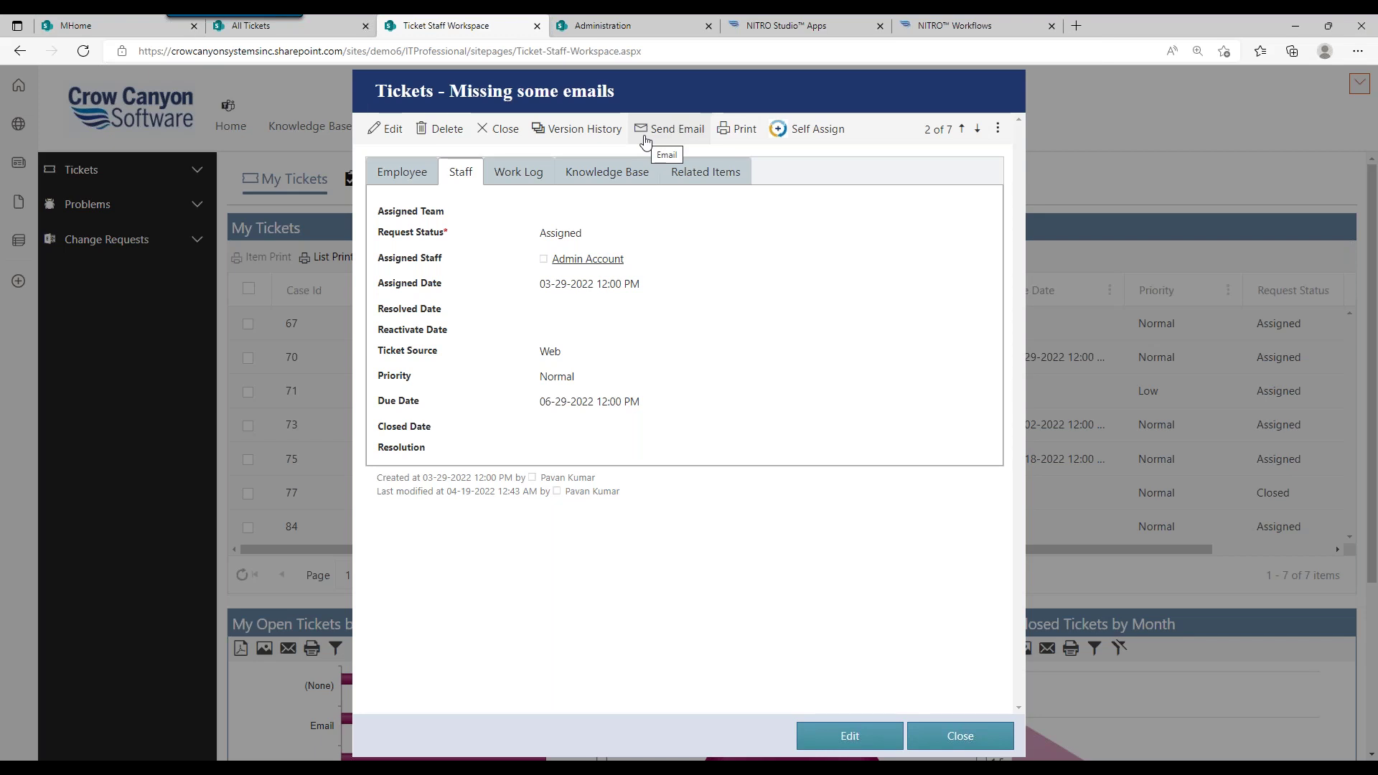
Step: Start a ticket email with the Default Template, then bring up the NITRO Studio Apps page
click(644, 132)
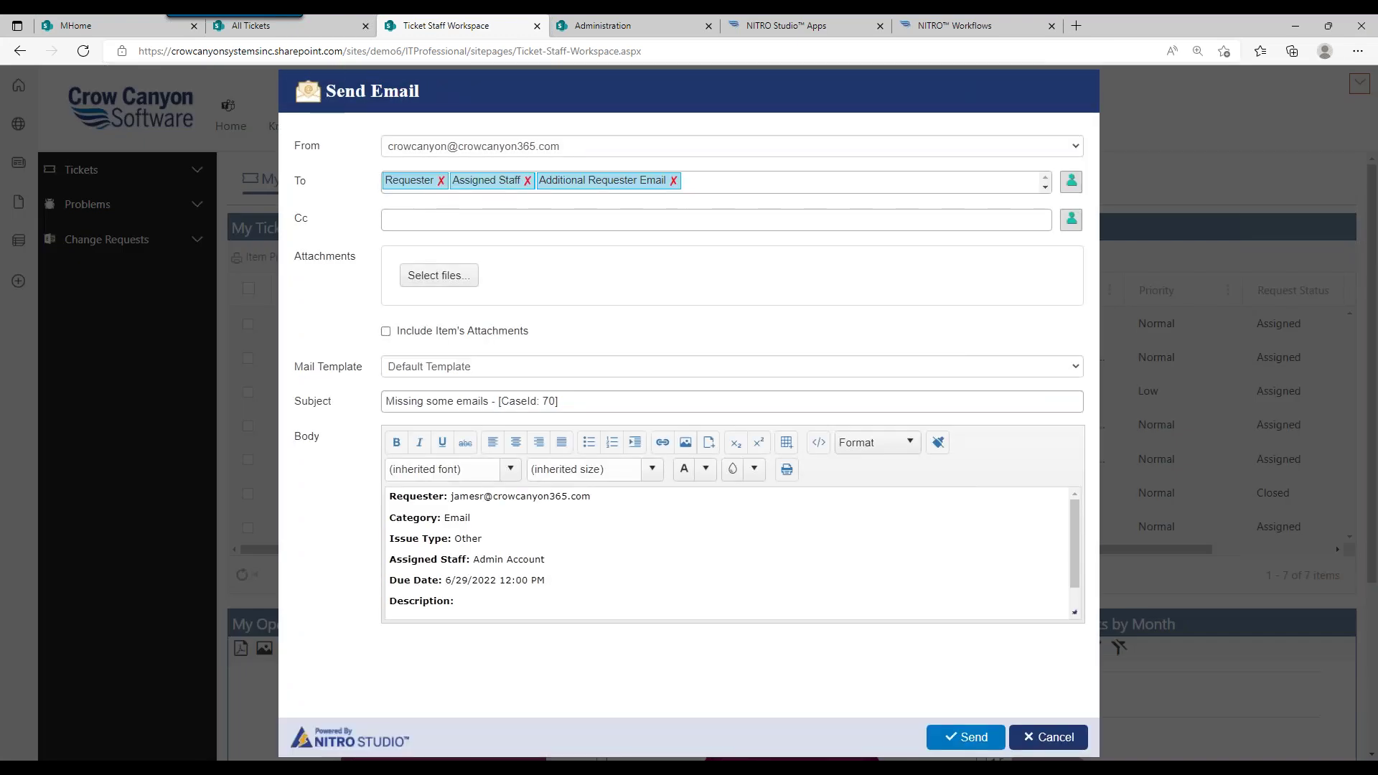
click(578, 370)
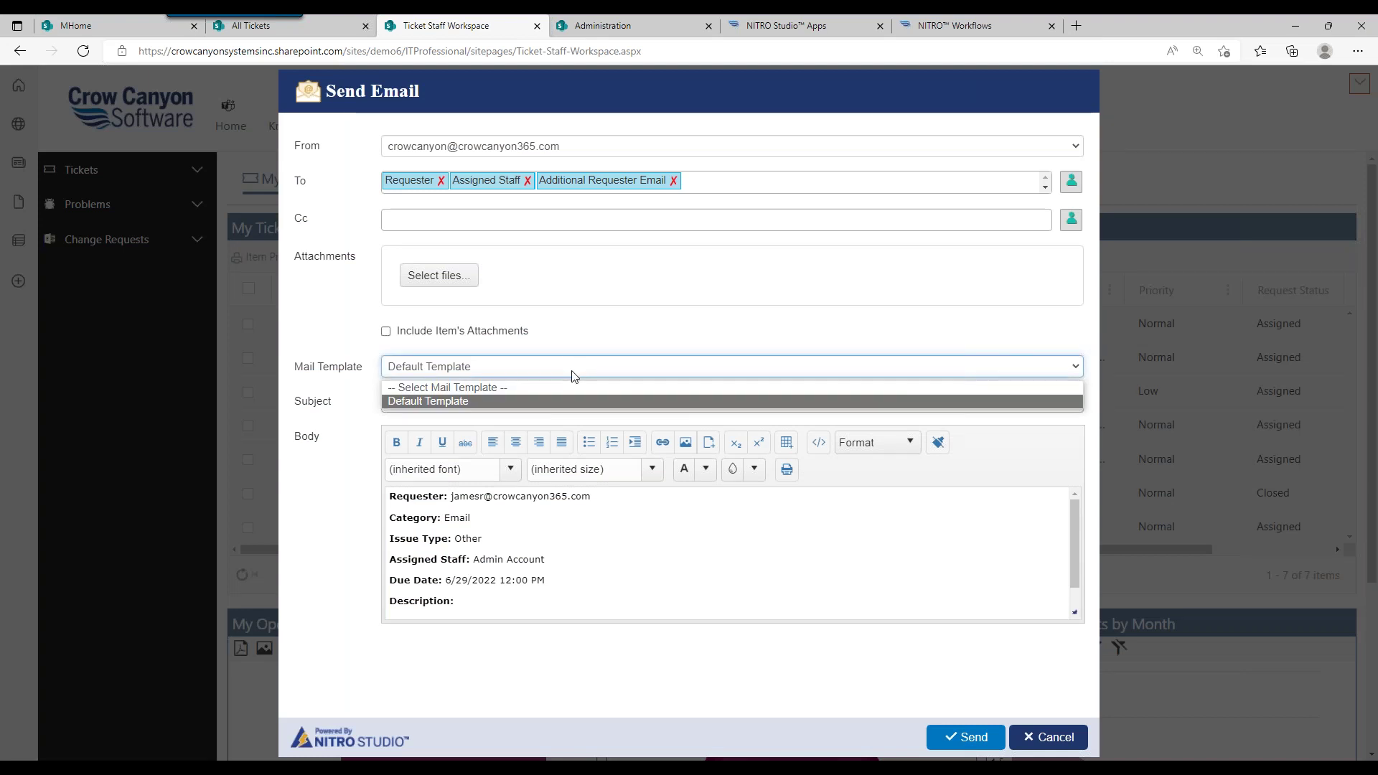
click(573, 373)
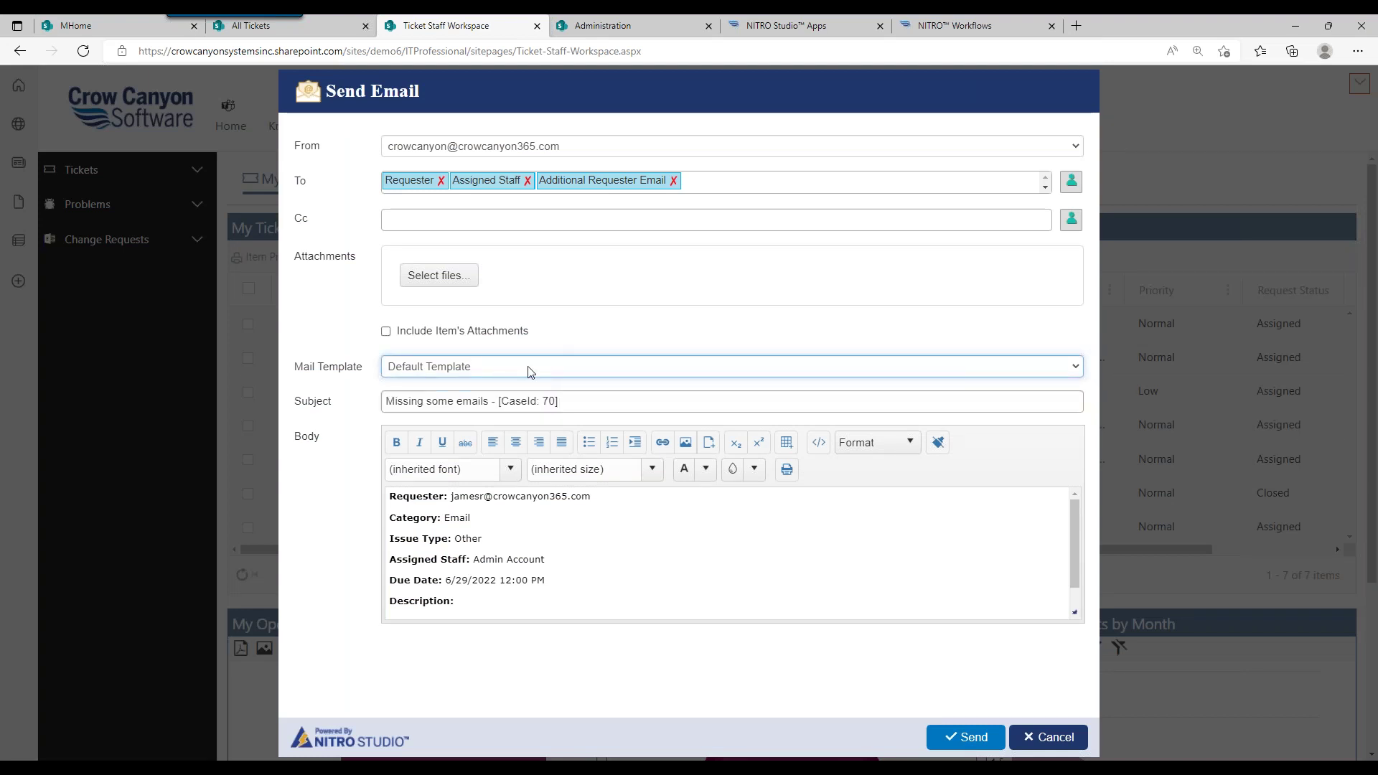
click(529, 371)
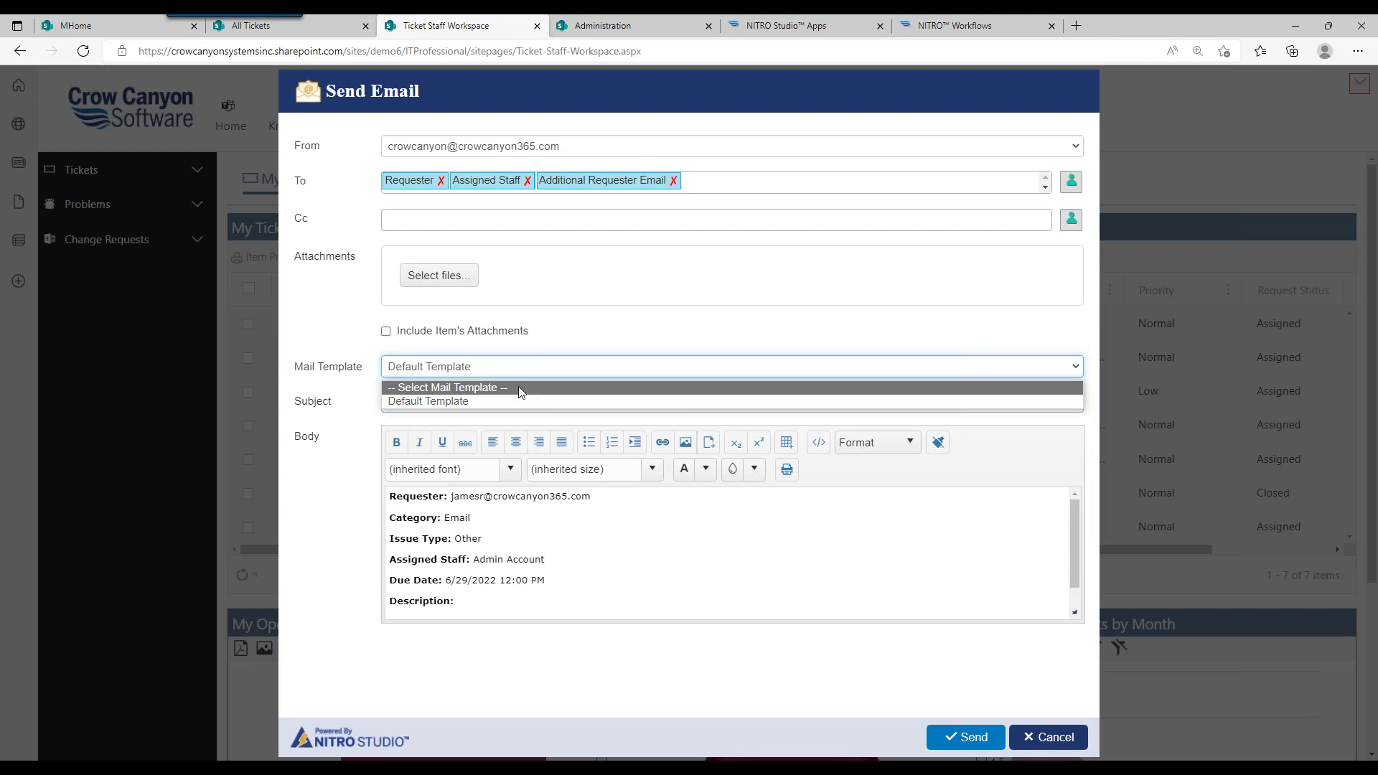
click(530, 368)
click(527, 369)
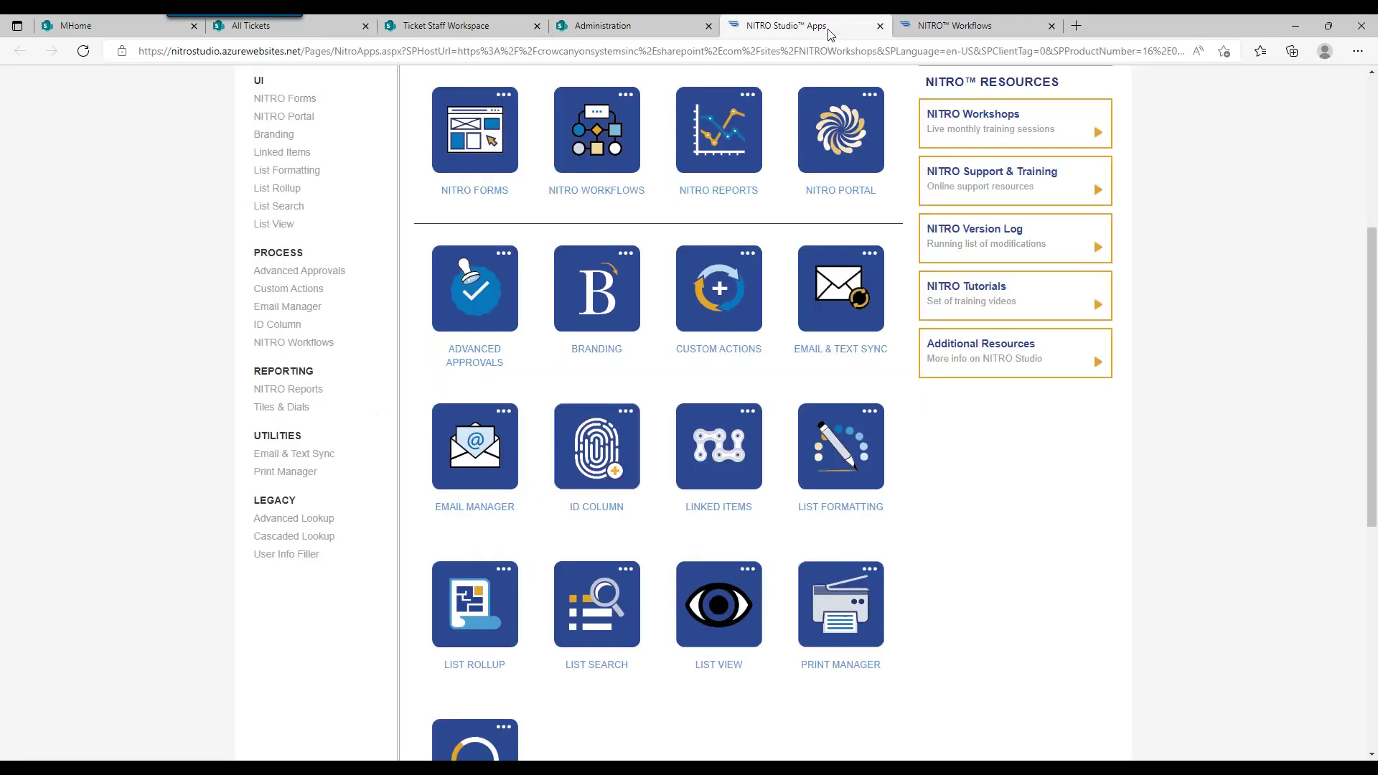
click(789, 26)
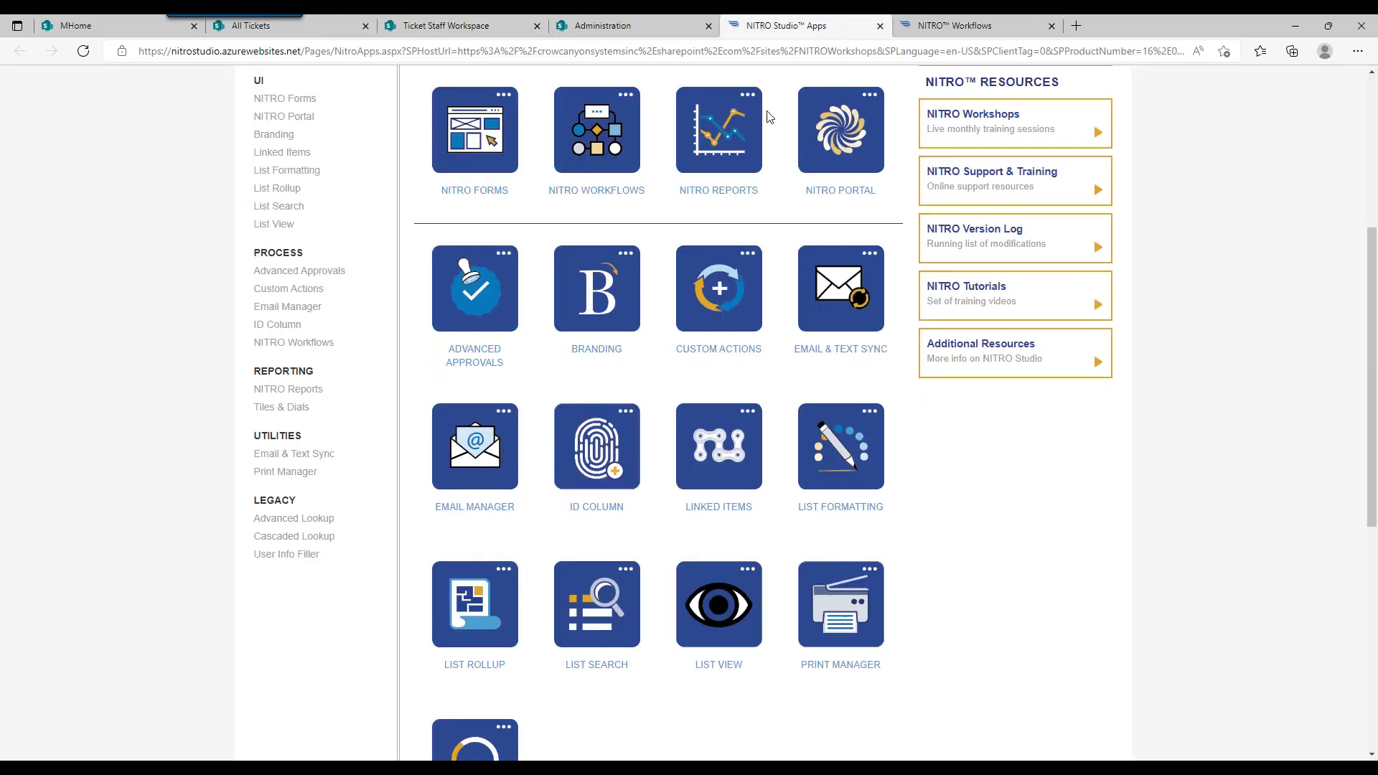
Step: In Email Manager, load the email settings for the Tickets list
click(479, 489)
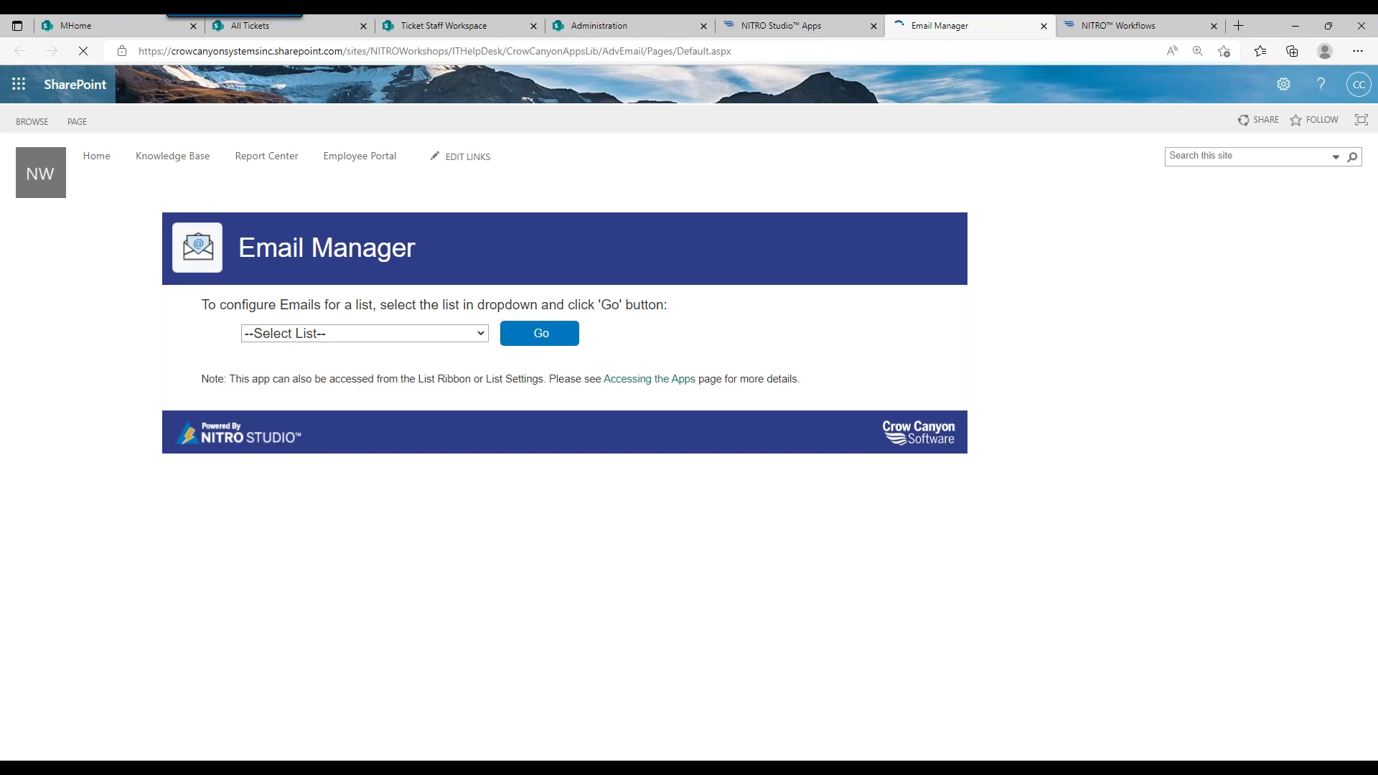
click(450, 334)
scroll(476, 421, down, 1)
scroll(476, 420, down, 3)
click(338, 457)
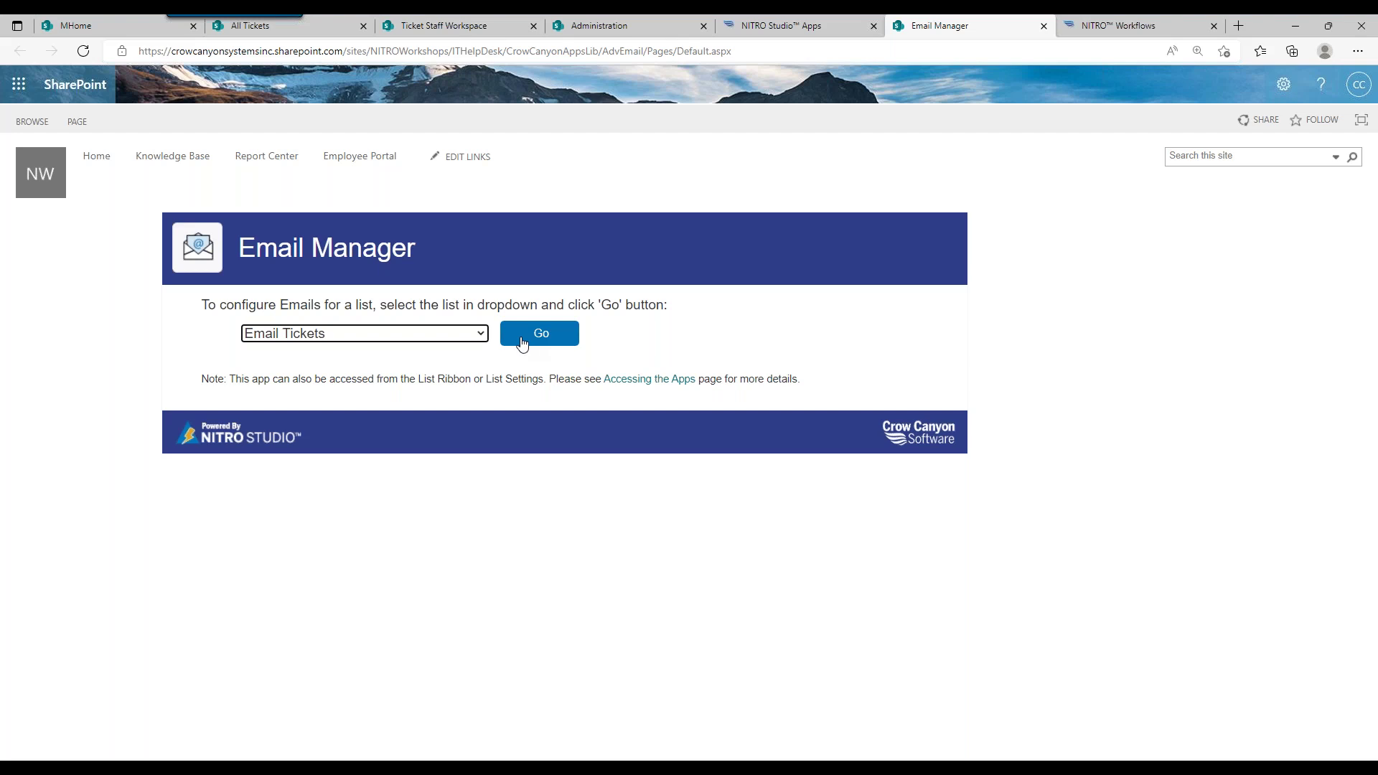
click(452, 336)
drag(485, 472, 471, 624)
click(396, 647)
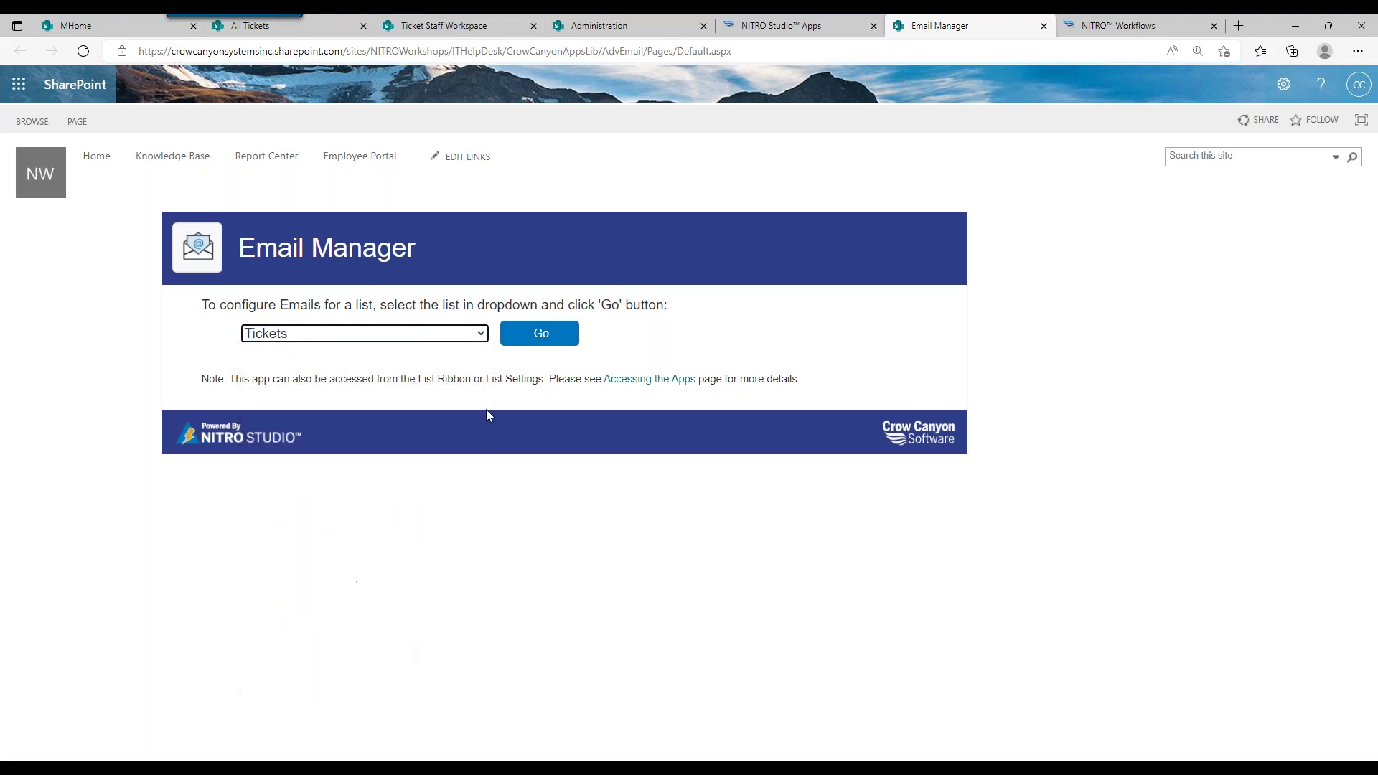
click(538, 345)
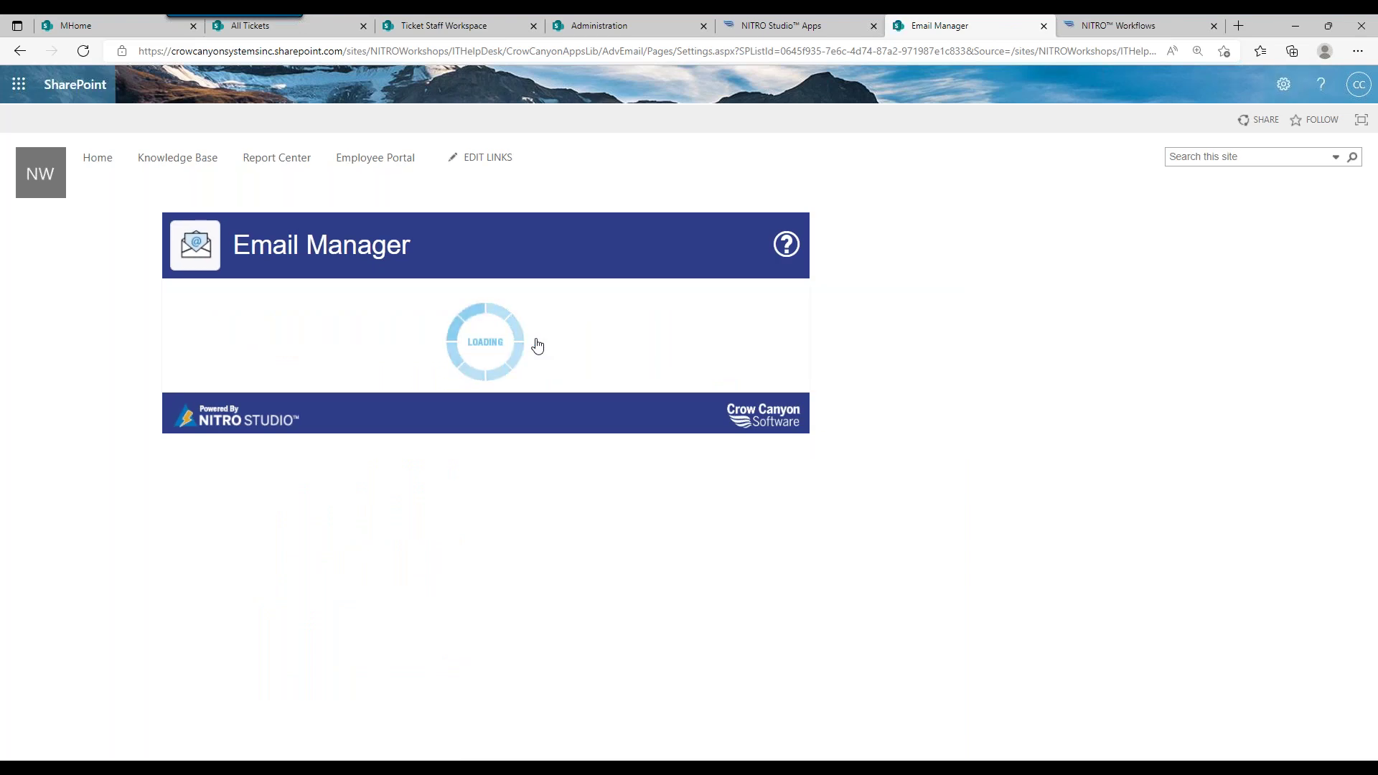
Step: Make Reset Password the default template and open it from the Tickets mail templates
click(603, 615)
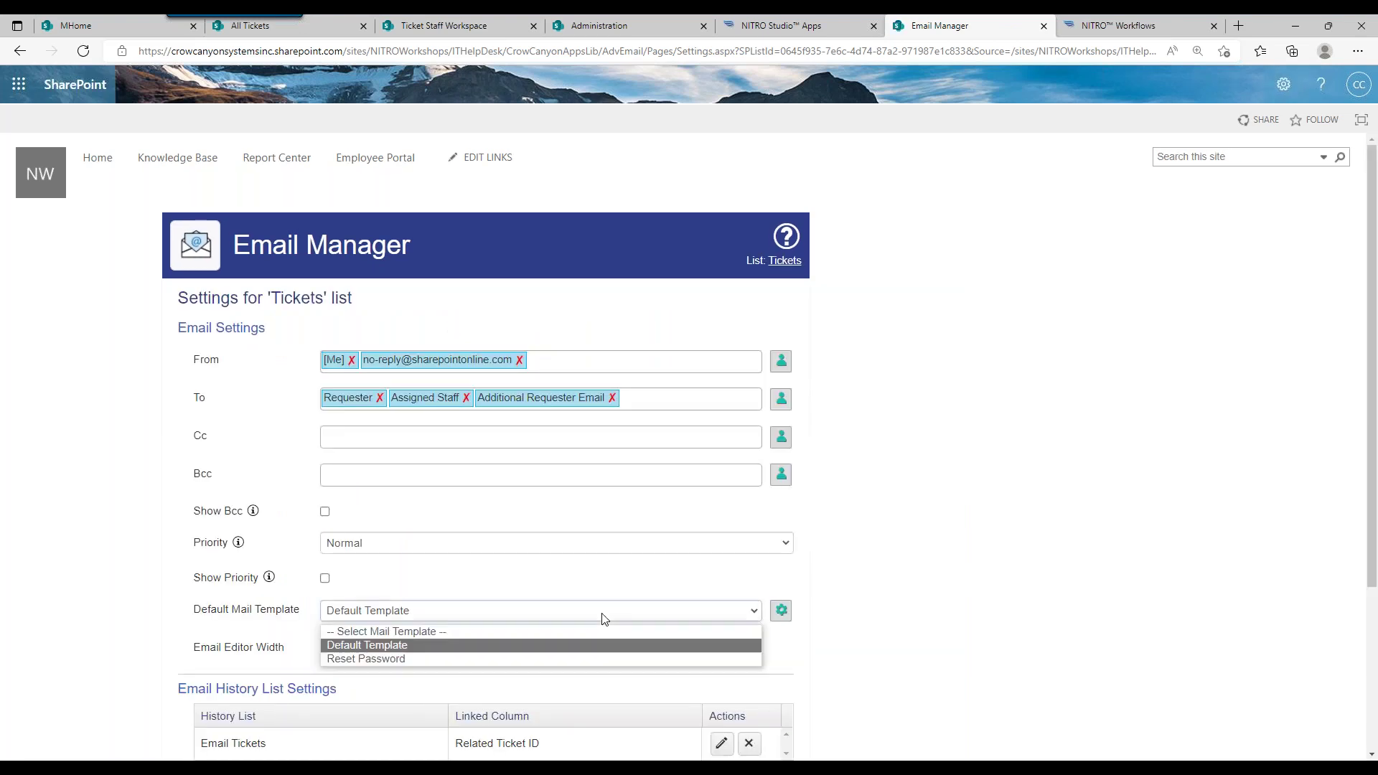
click(506, 657)
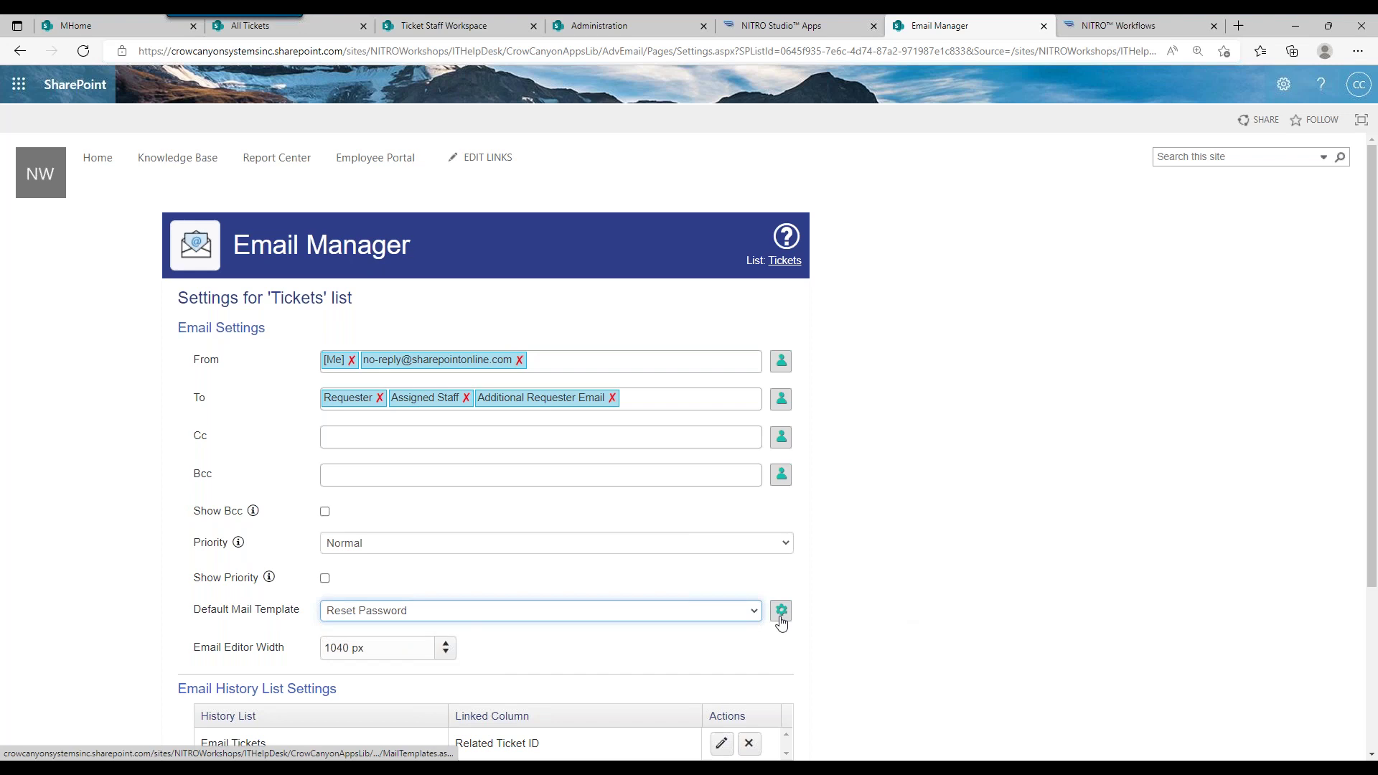
click(782, 611)
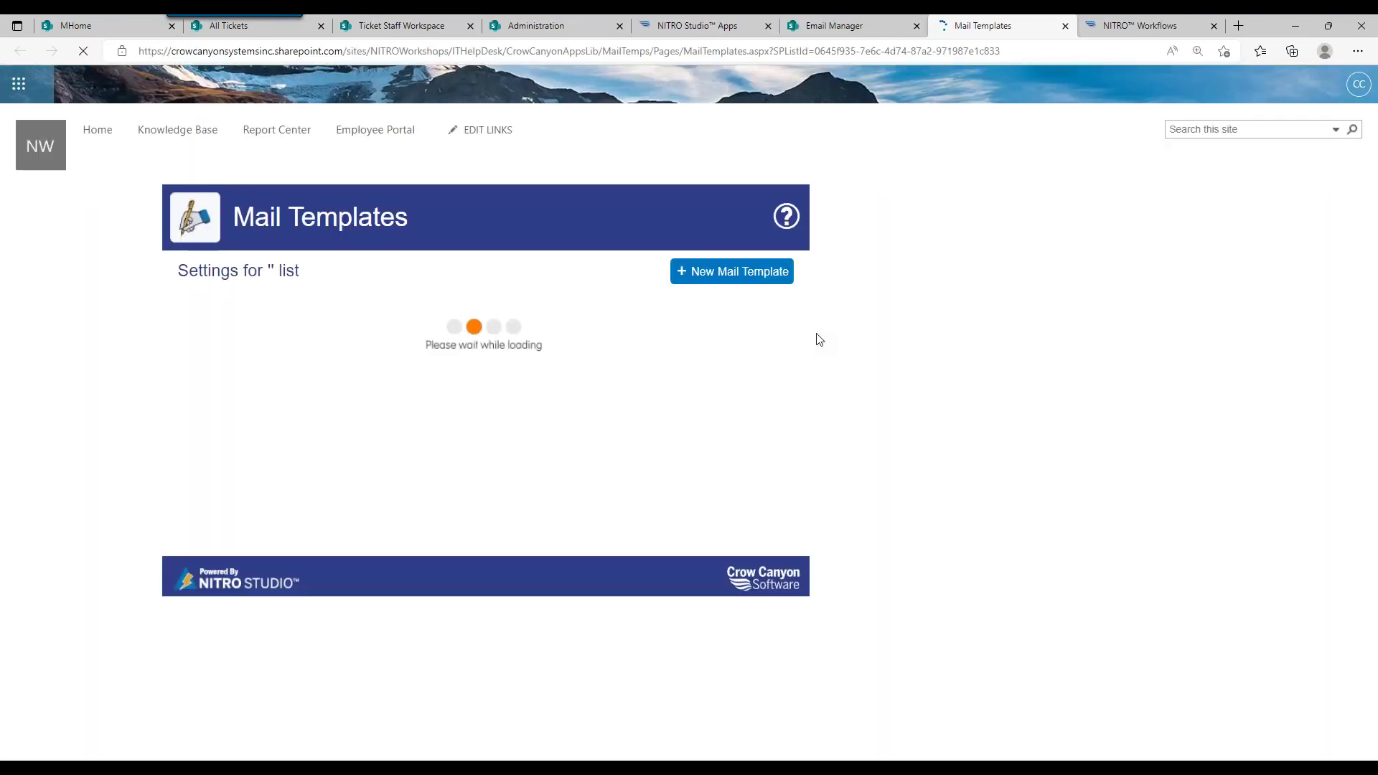
click(723, 367)
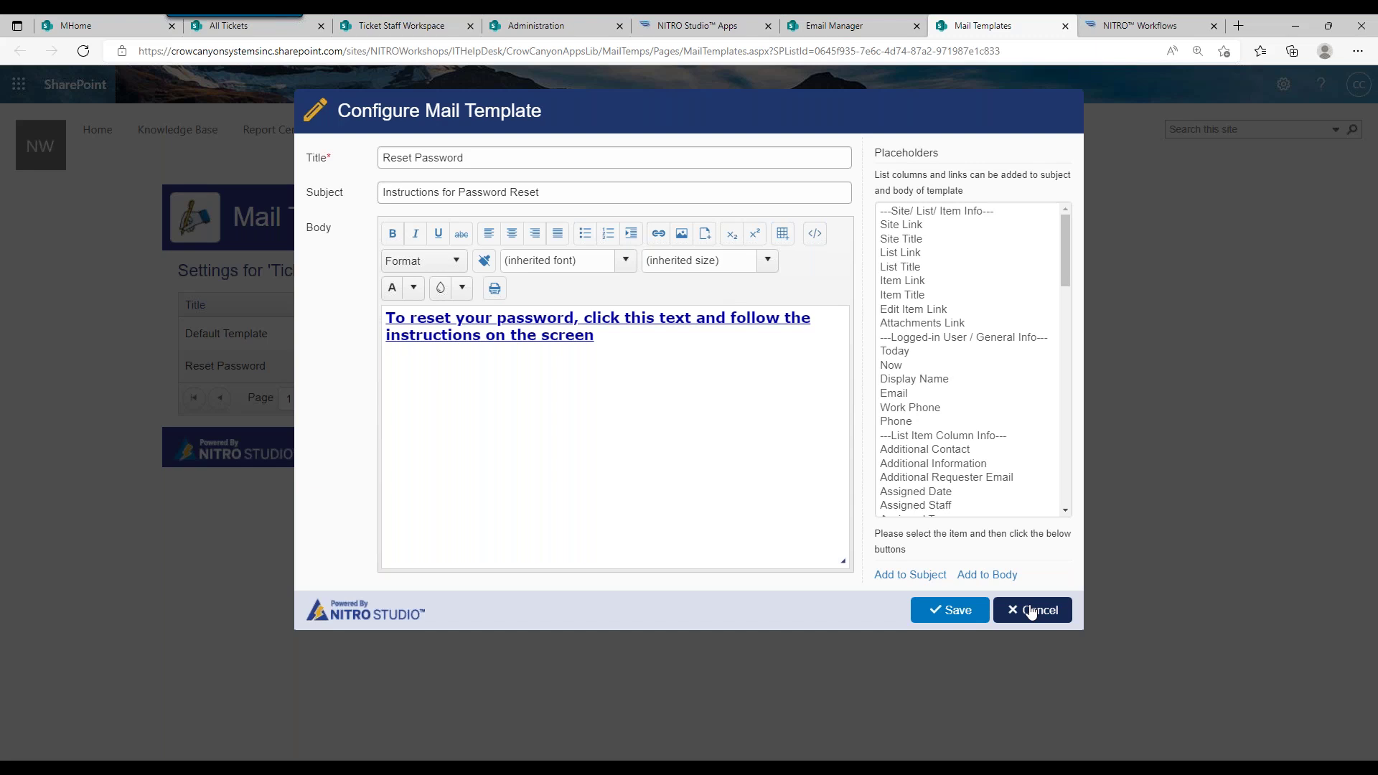
Step: Close the Reset Password template without saving and return to the Ticket Staff Workspace
click(1031, 611)
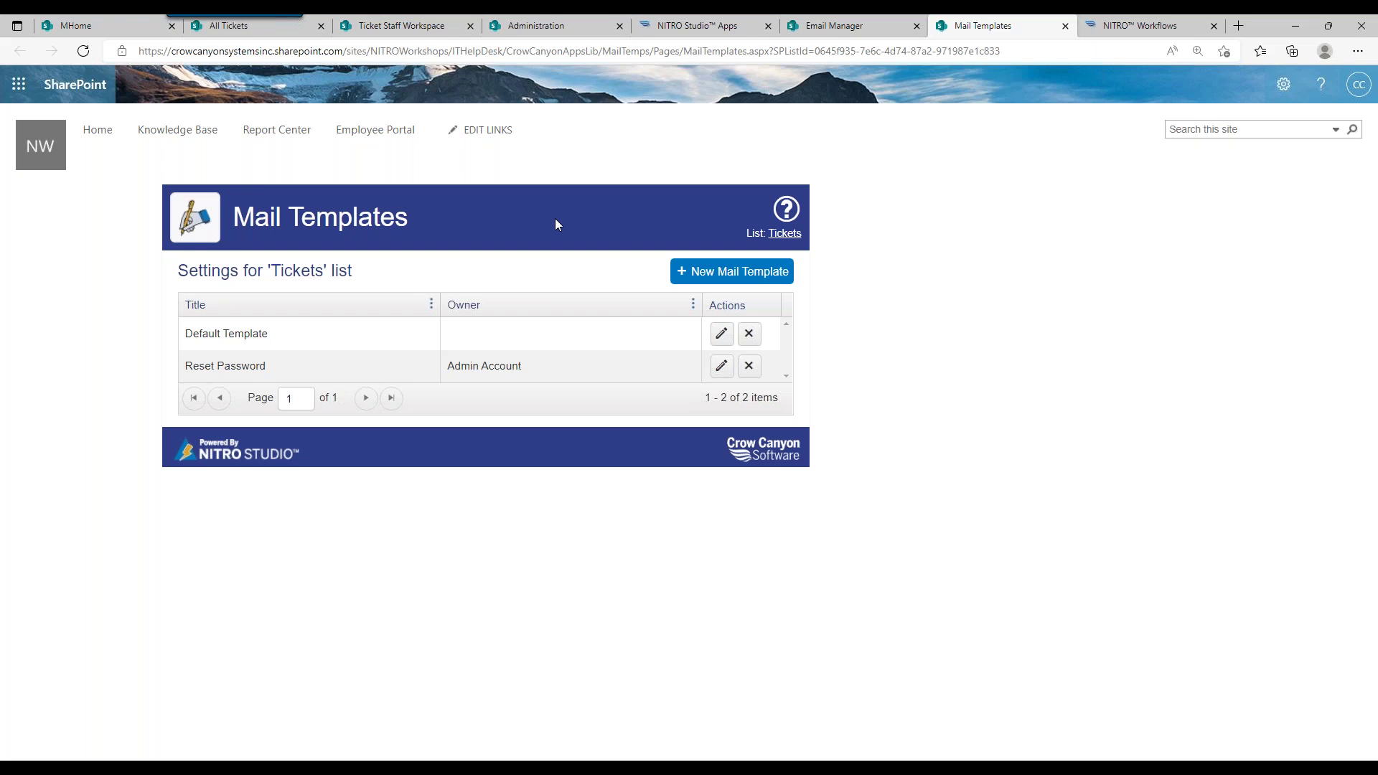
click(402, 25)
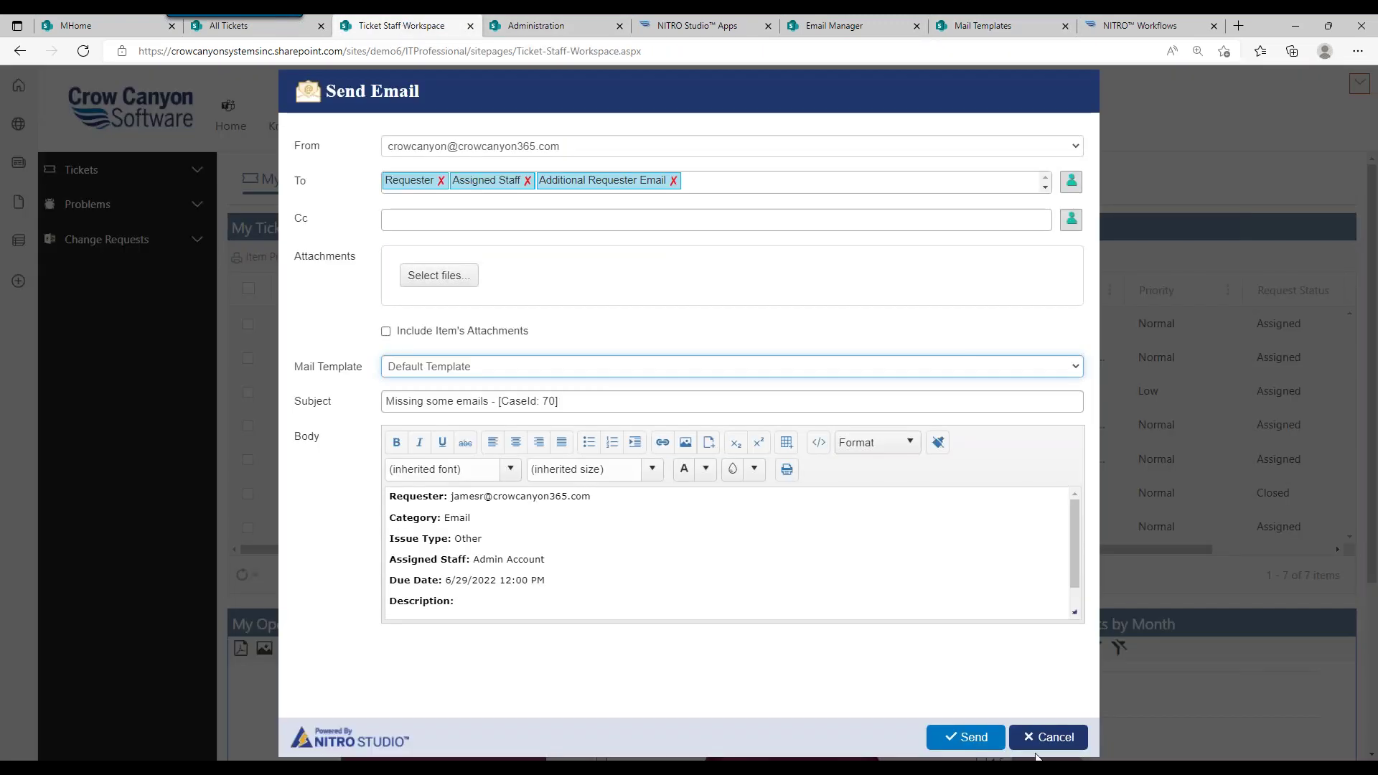
Step: Cancel the unsent email, then view the ticket's related items and employee details
click(1042, 746)
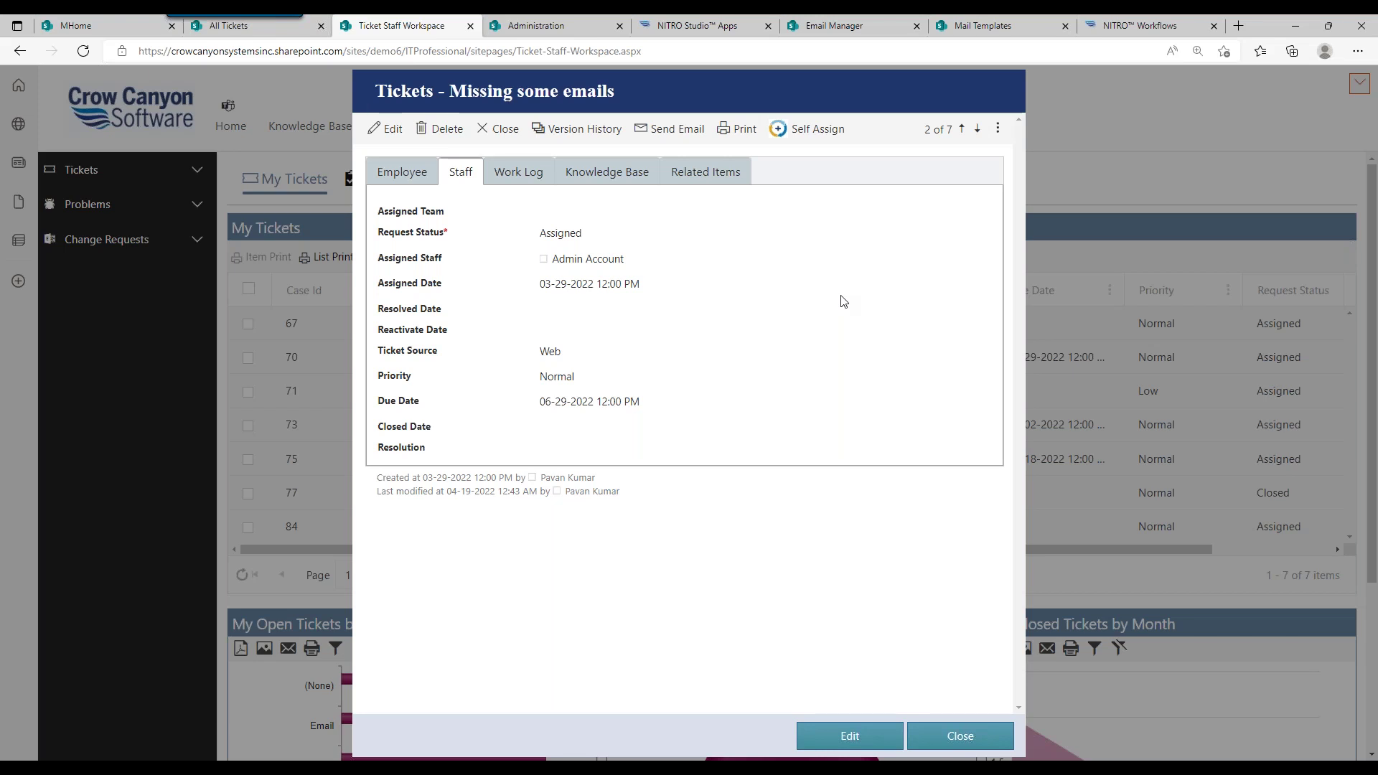
click(705, 173)
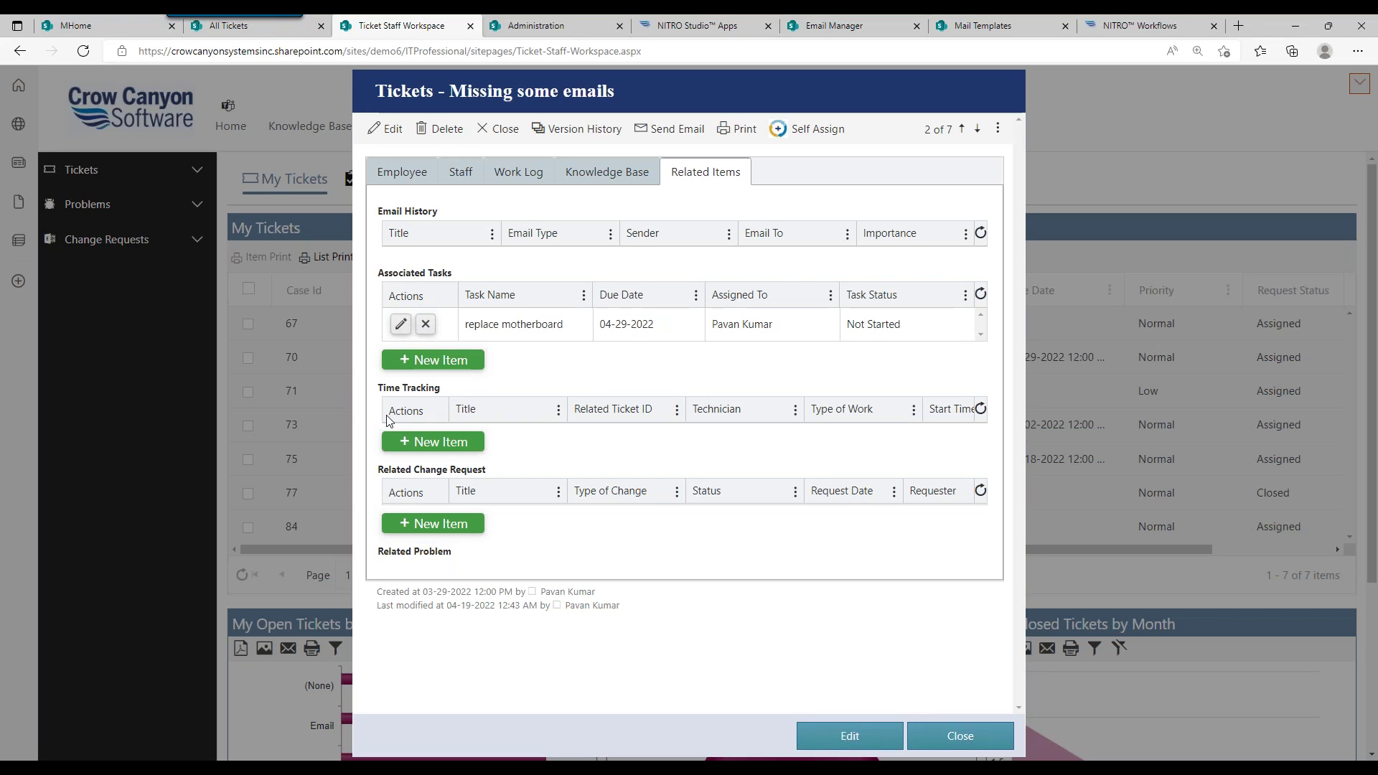
click(432, 180)
Step: Review the Staff, Work Log and Related Items tabs, then switch the Missing some emails ticket to edit mode
click(450, 185)
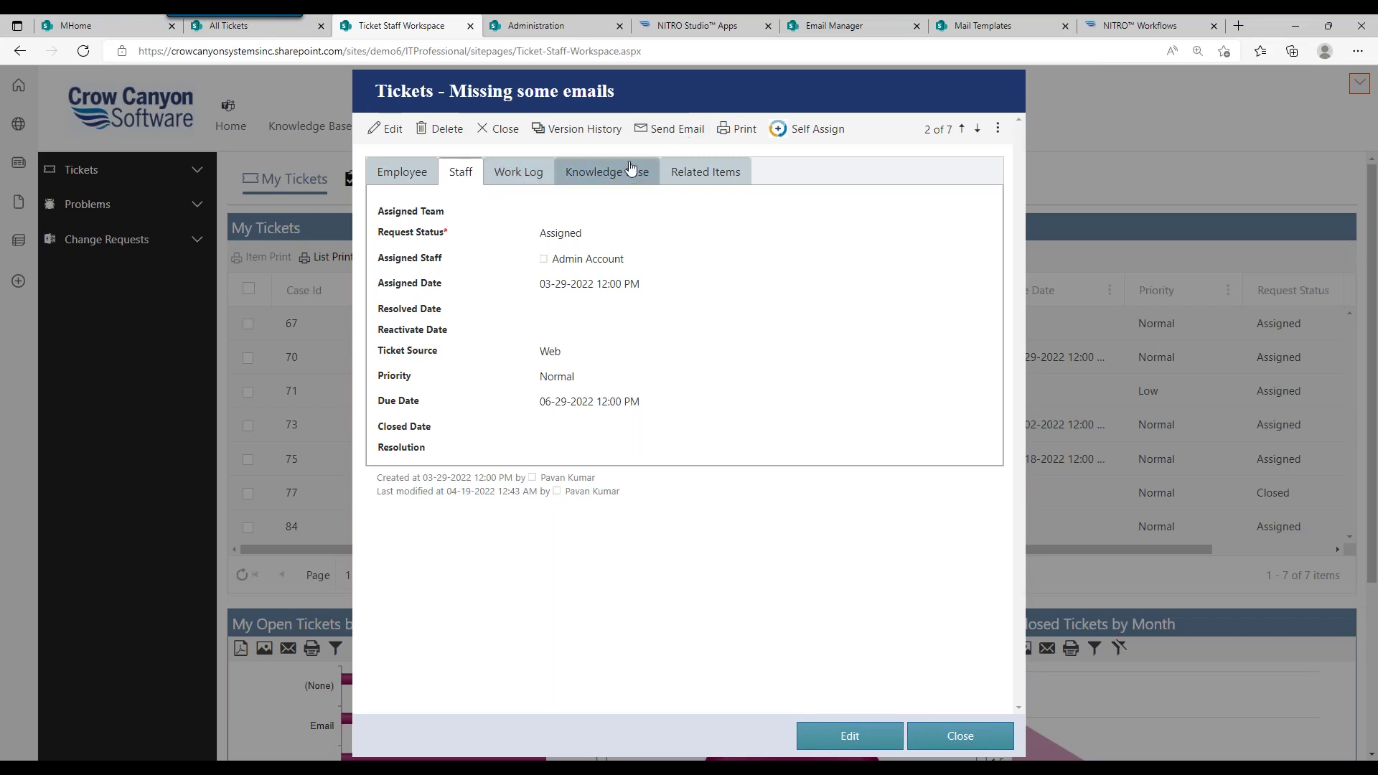
click(534, 173)
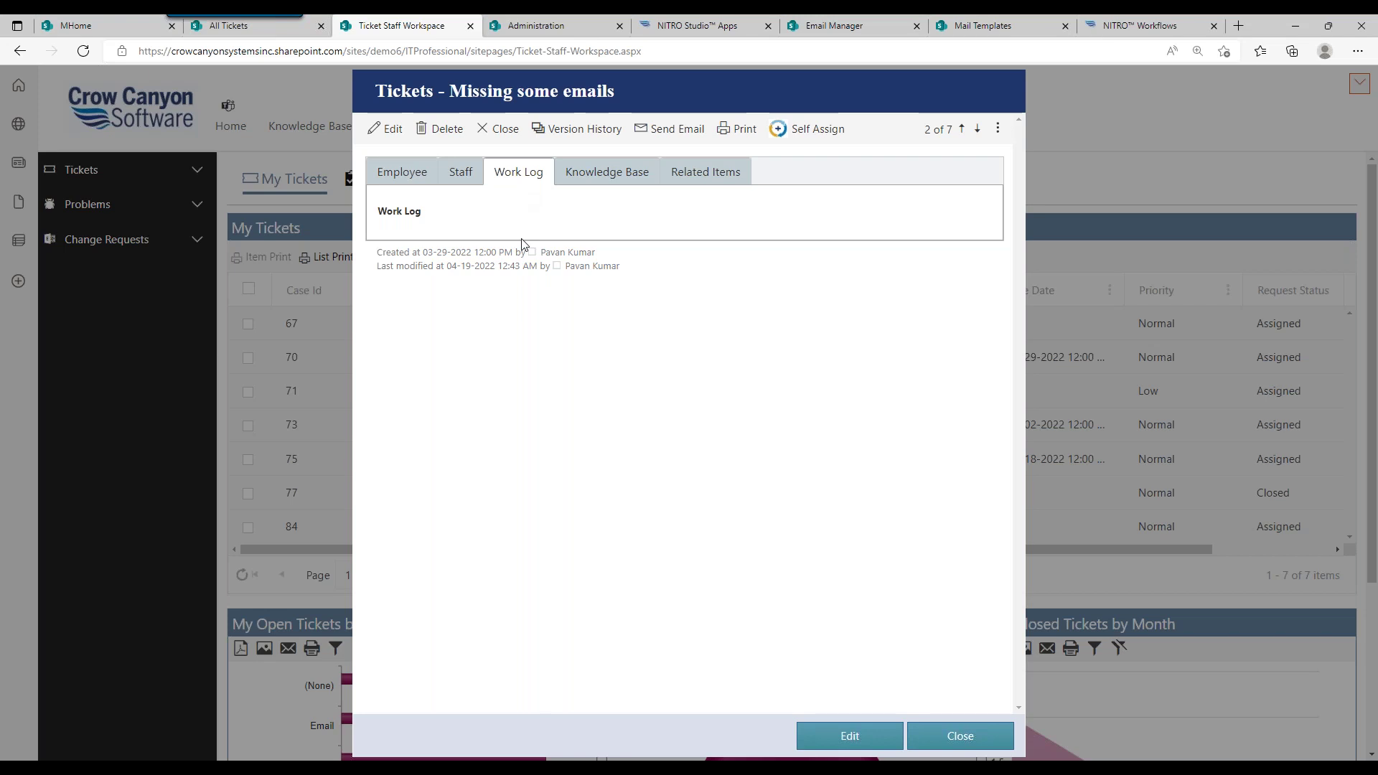
click(691, 177)
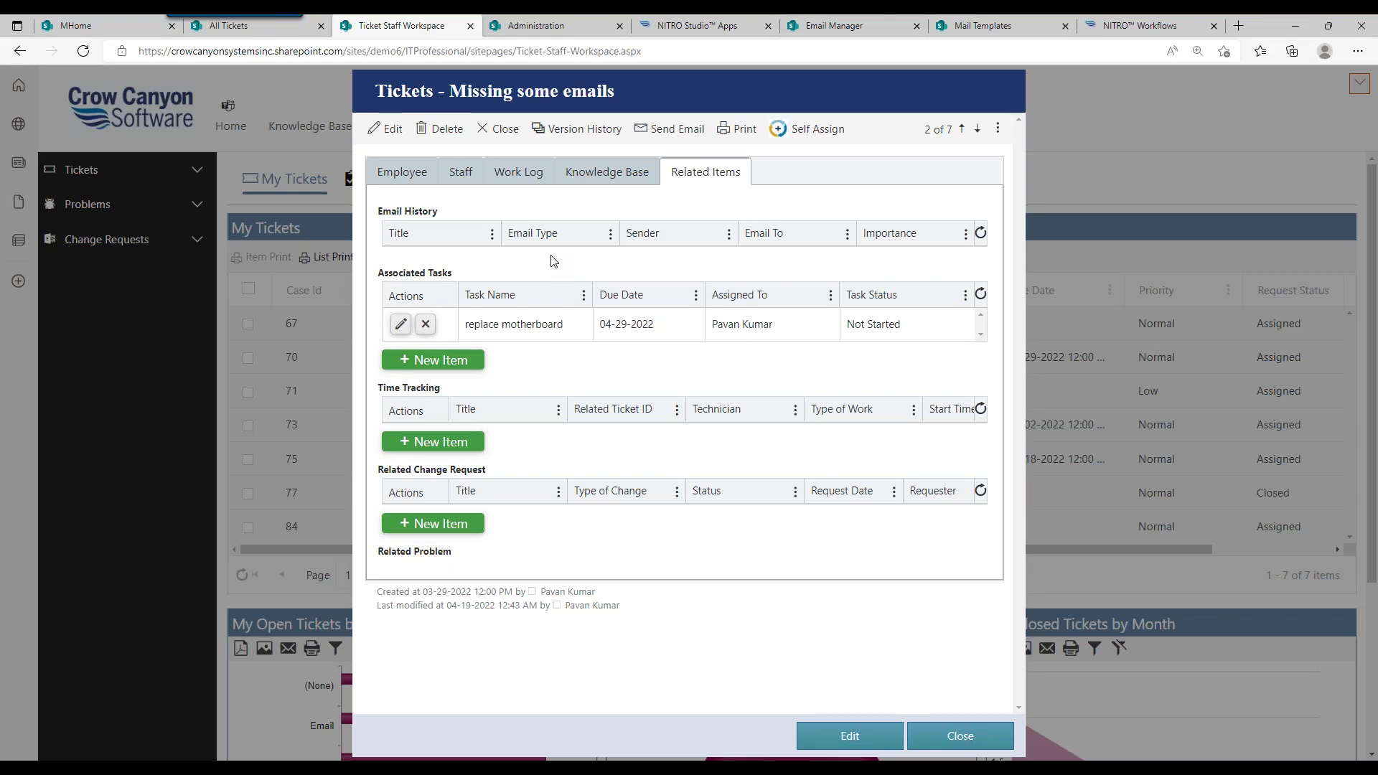
click(515, 174)
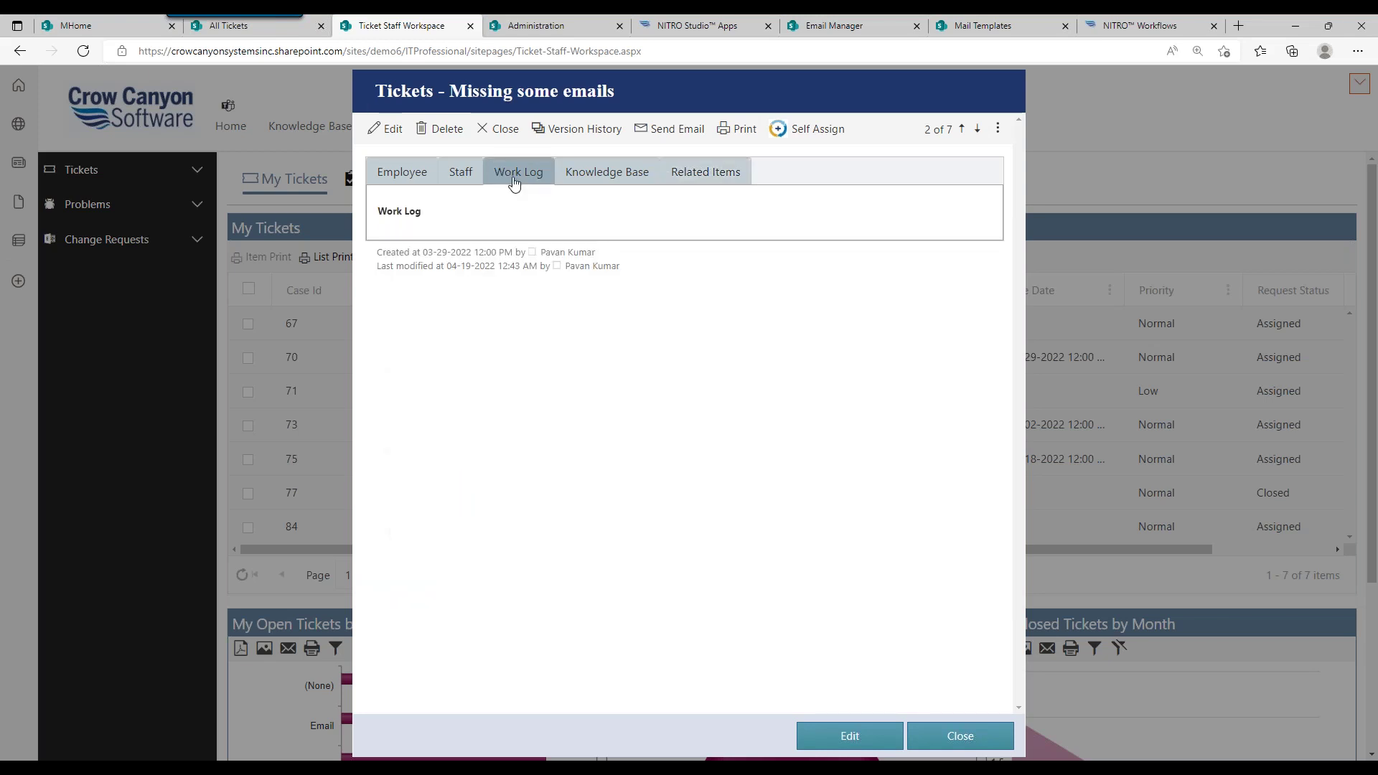
click(471, 172)
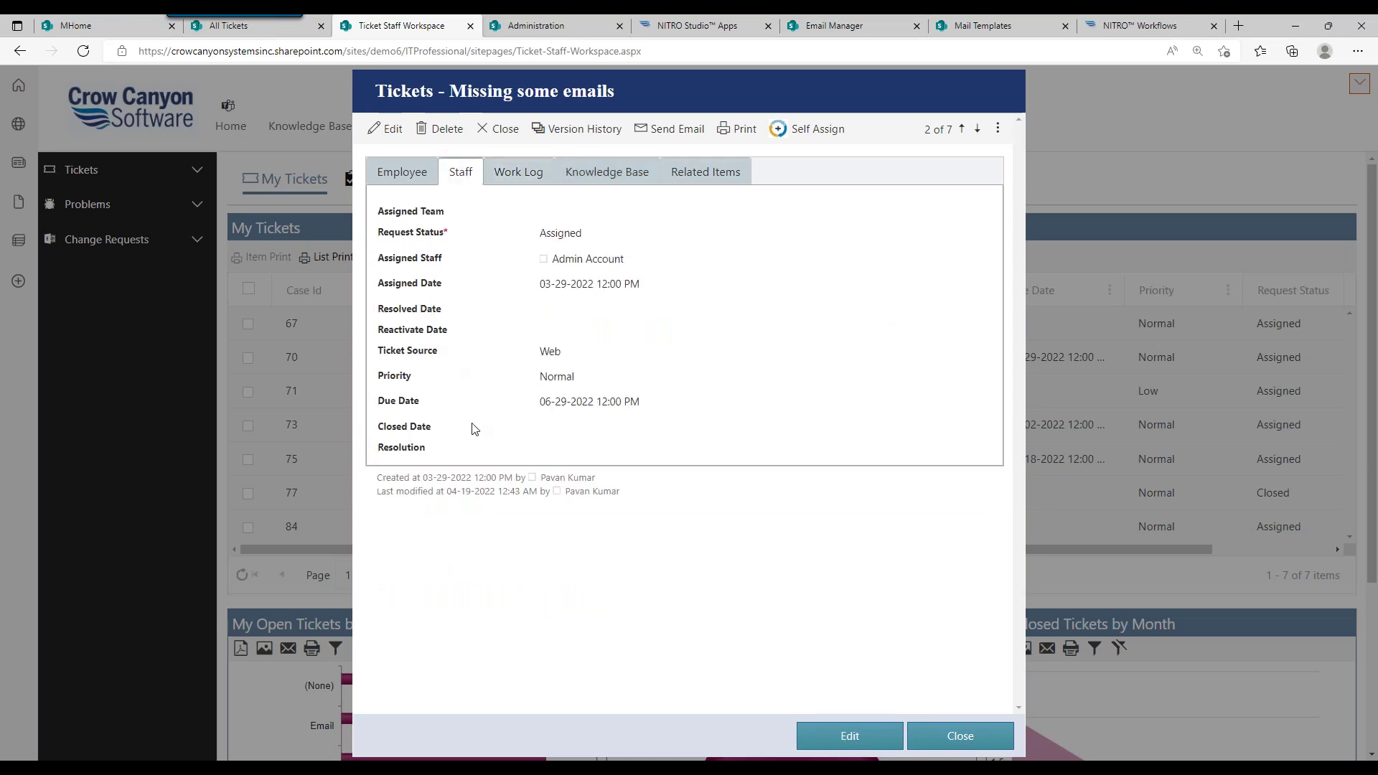
click(377, 133)
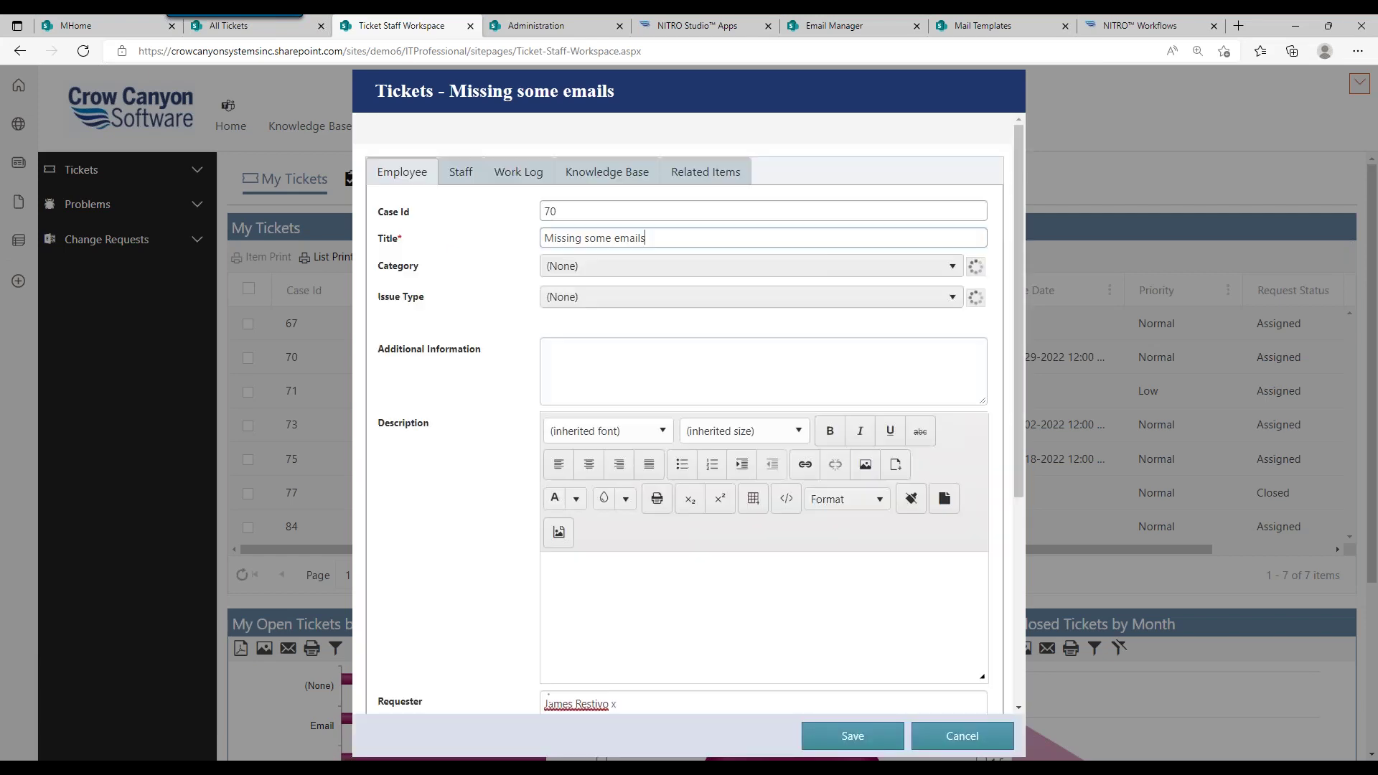
Step: Set the ticket's Resolution to By Design, then cancel the edit without saving
click(466, 176)
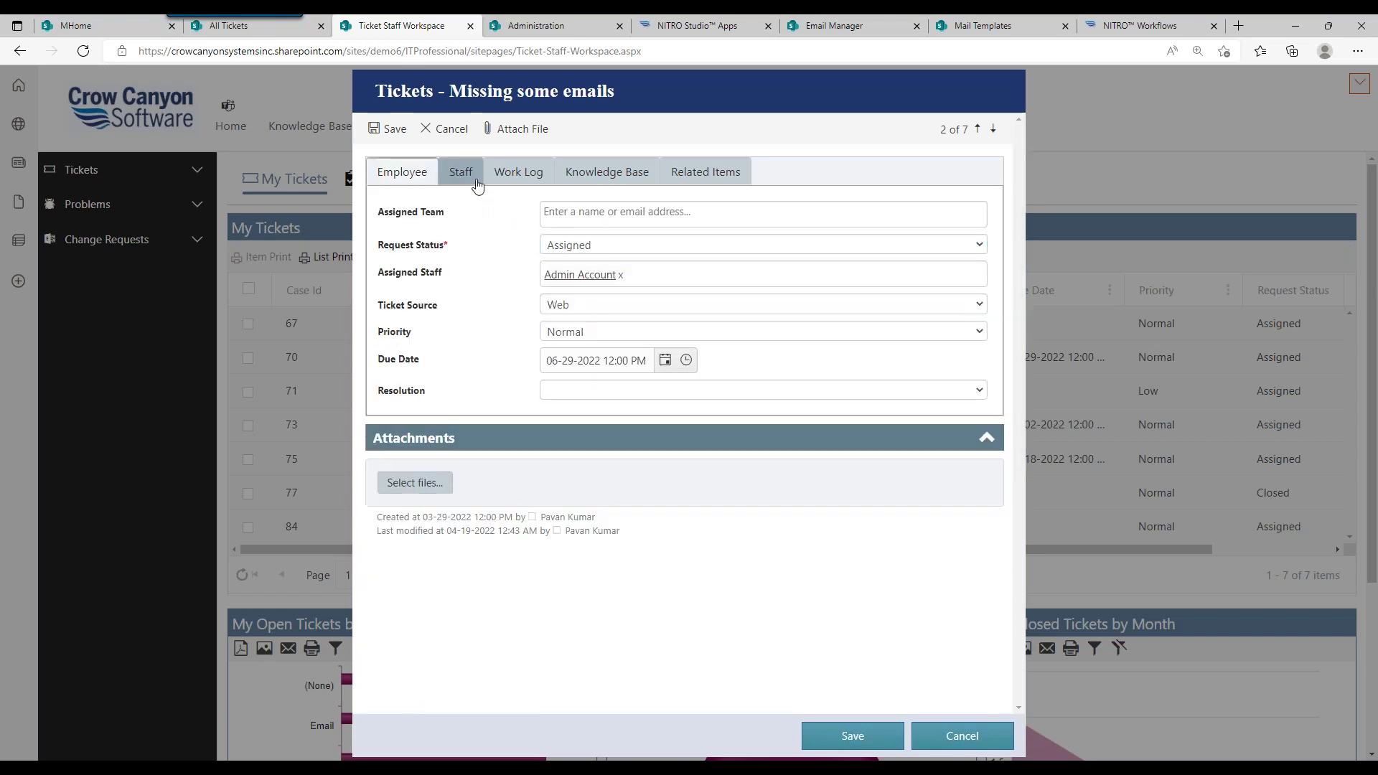
click(747, 399)
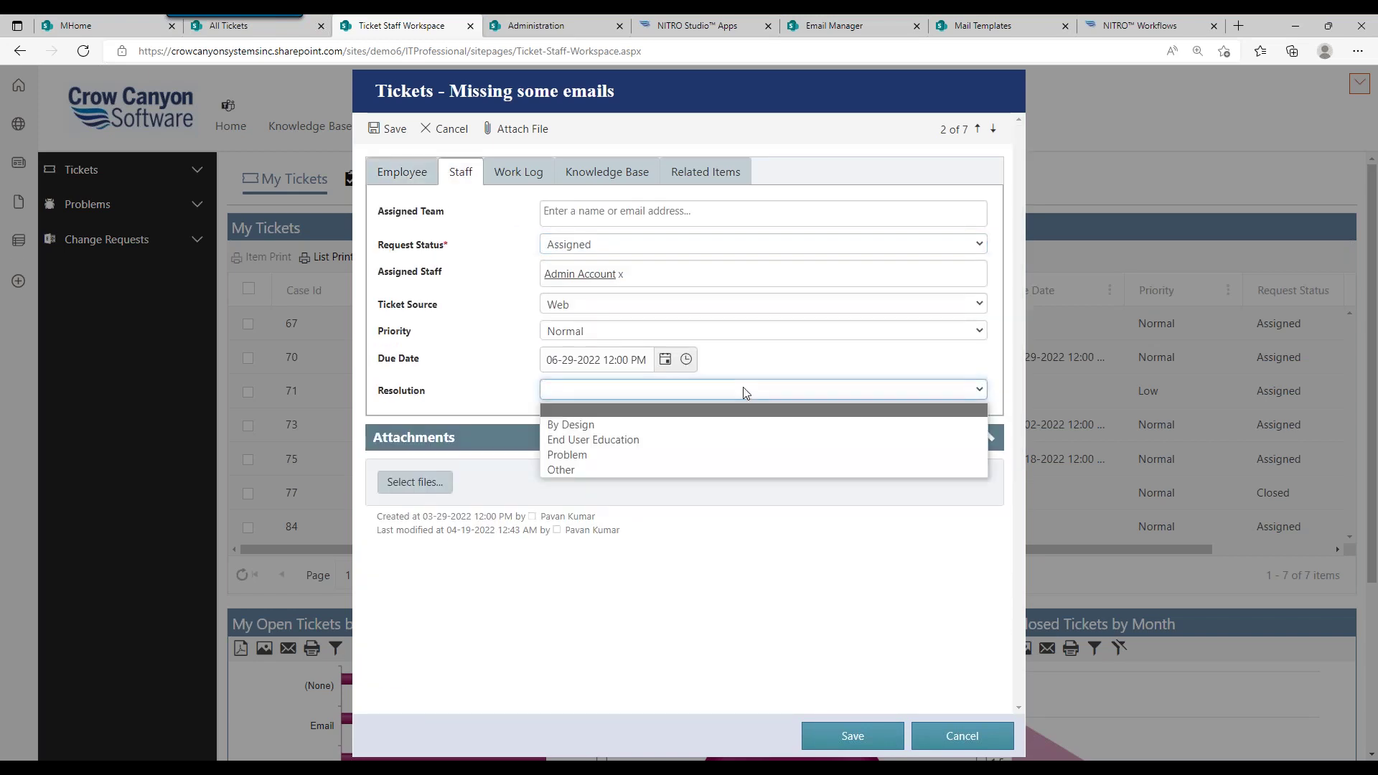
click(698, 426)
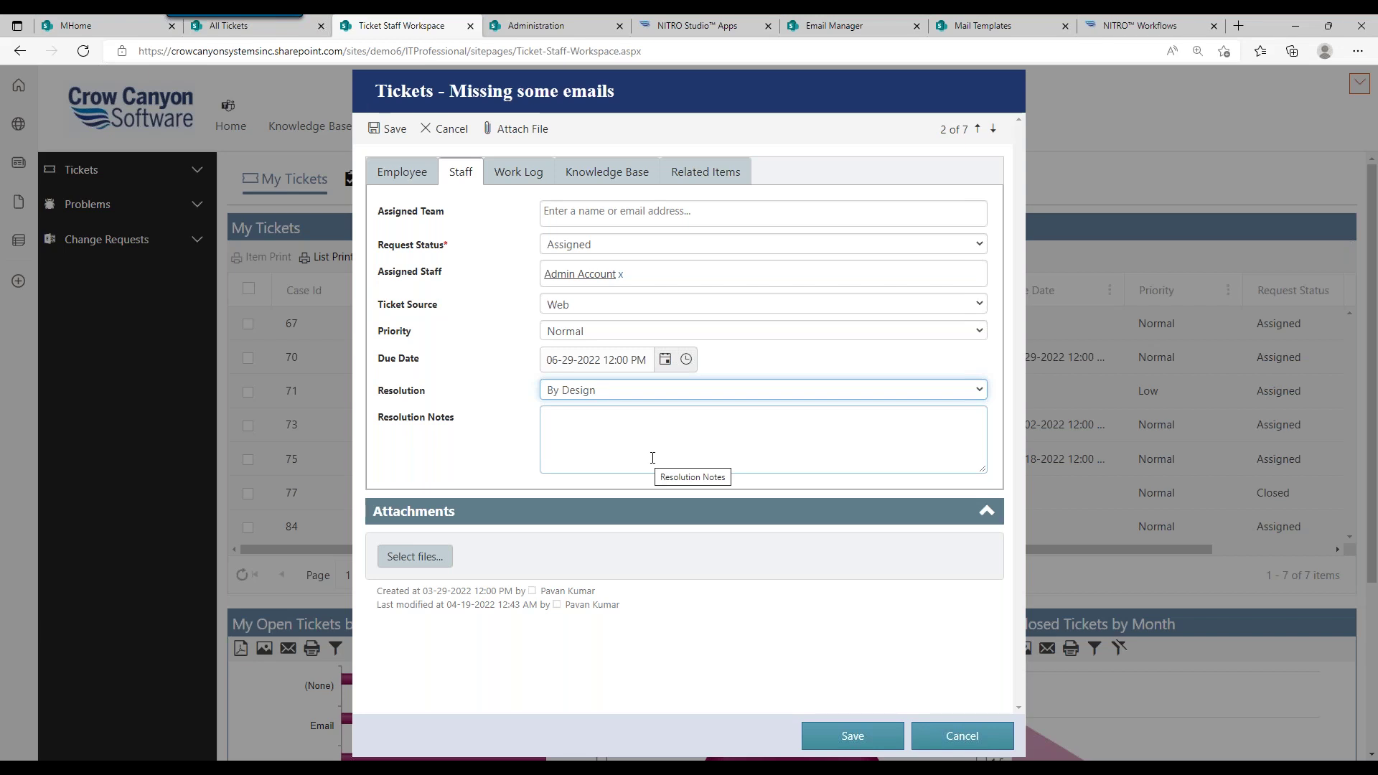
click(971, 738)
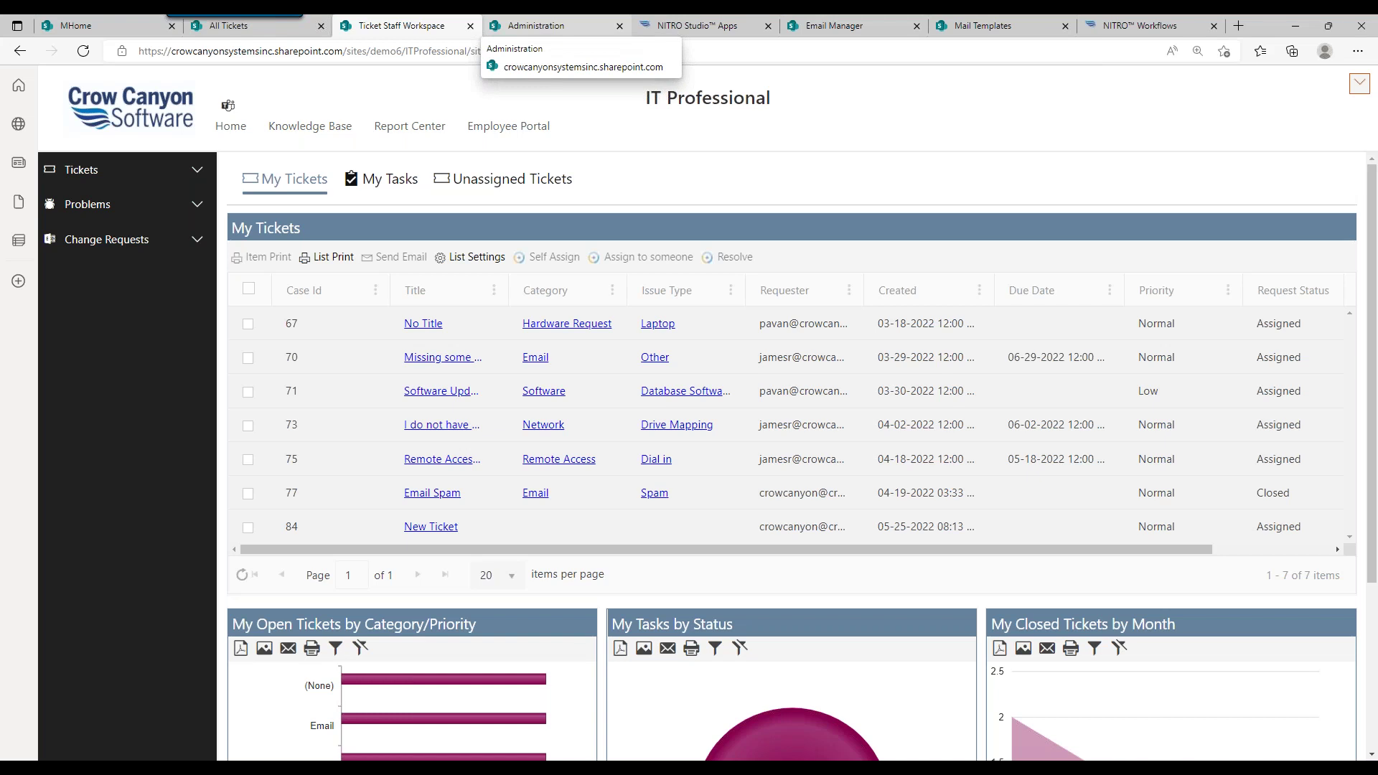
Step: Show the six ticket notification types on the Administration page's Notifications tab
click(538, 25)
click(459, 178)
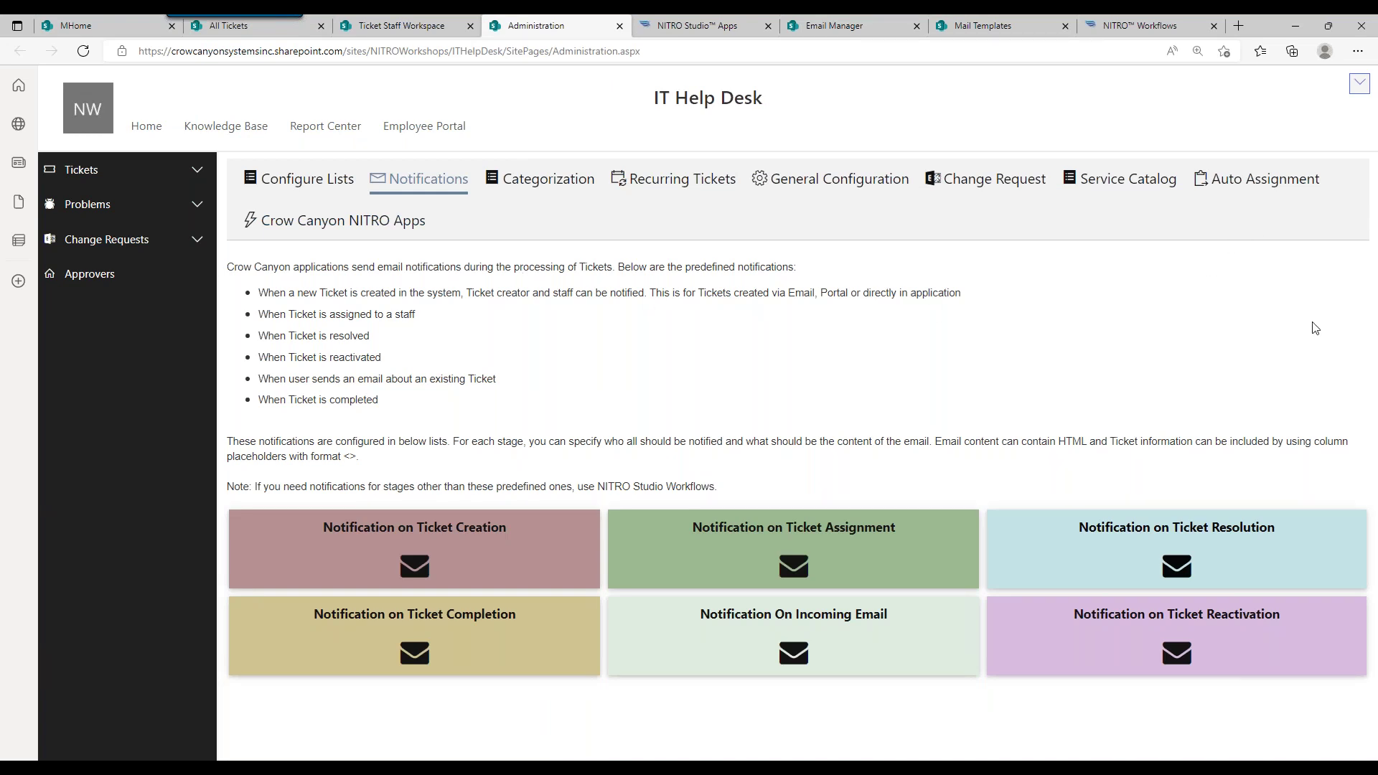
click(455, 567)
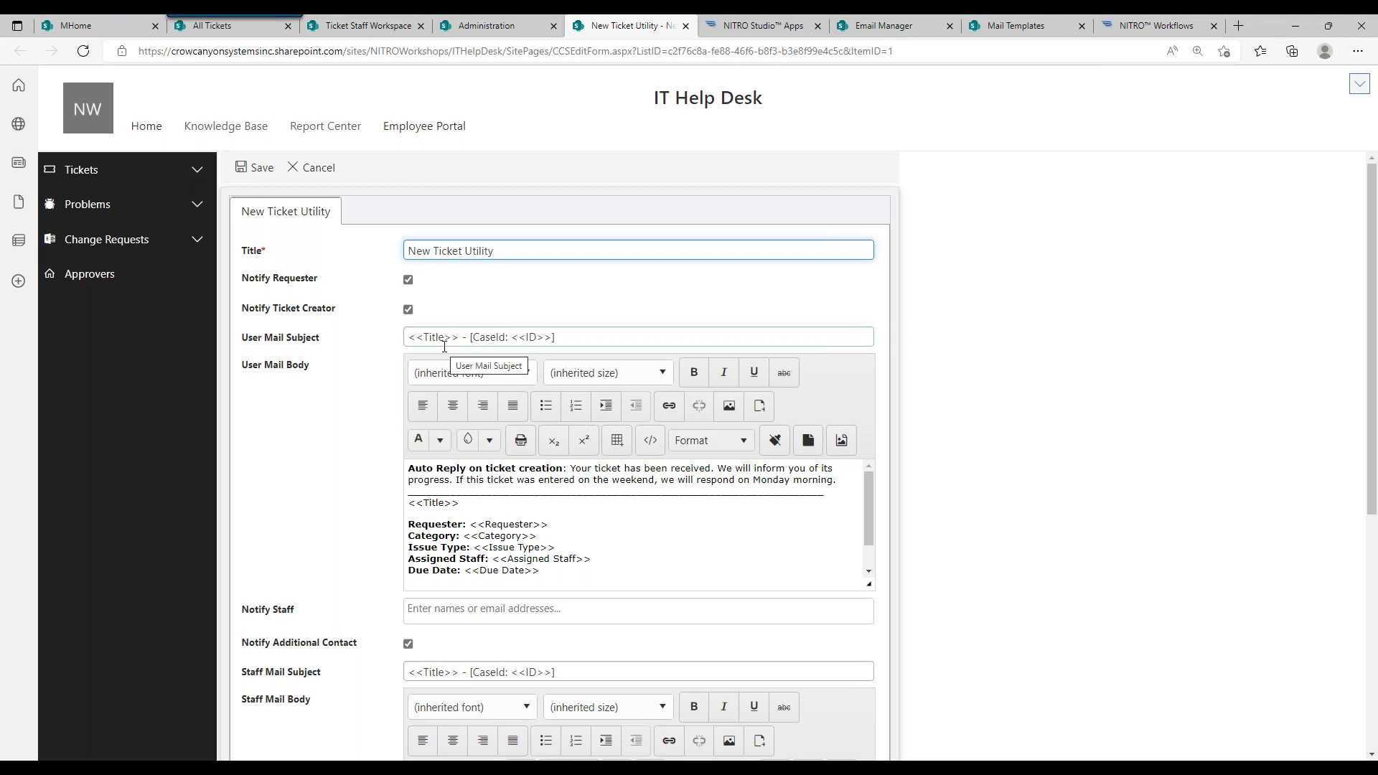
click(423, 480)
drag(480, 493, 597, 582)
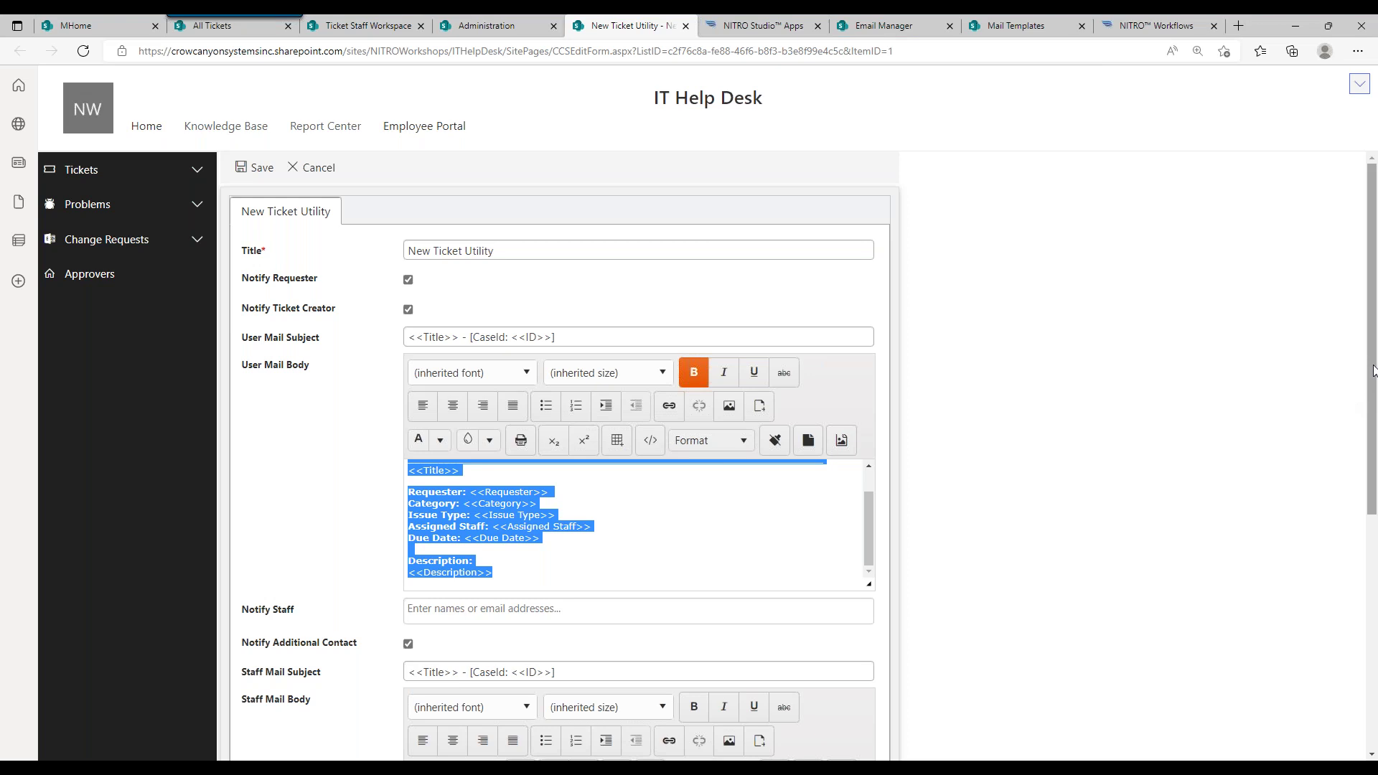
click(1349, 431)
scroll(1350, 445, down, 2)
scroll(1336, 531, down, 2)
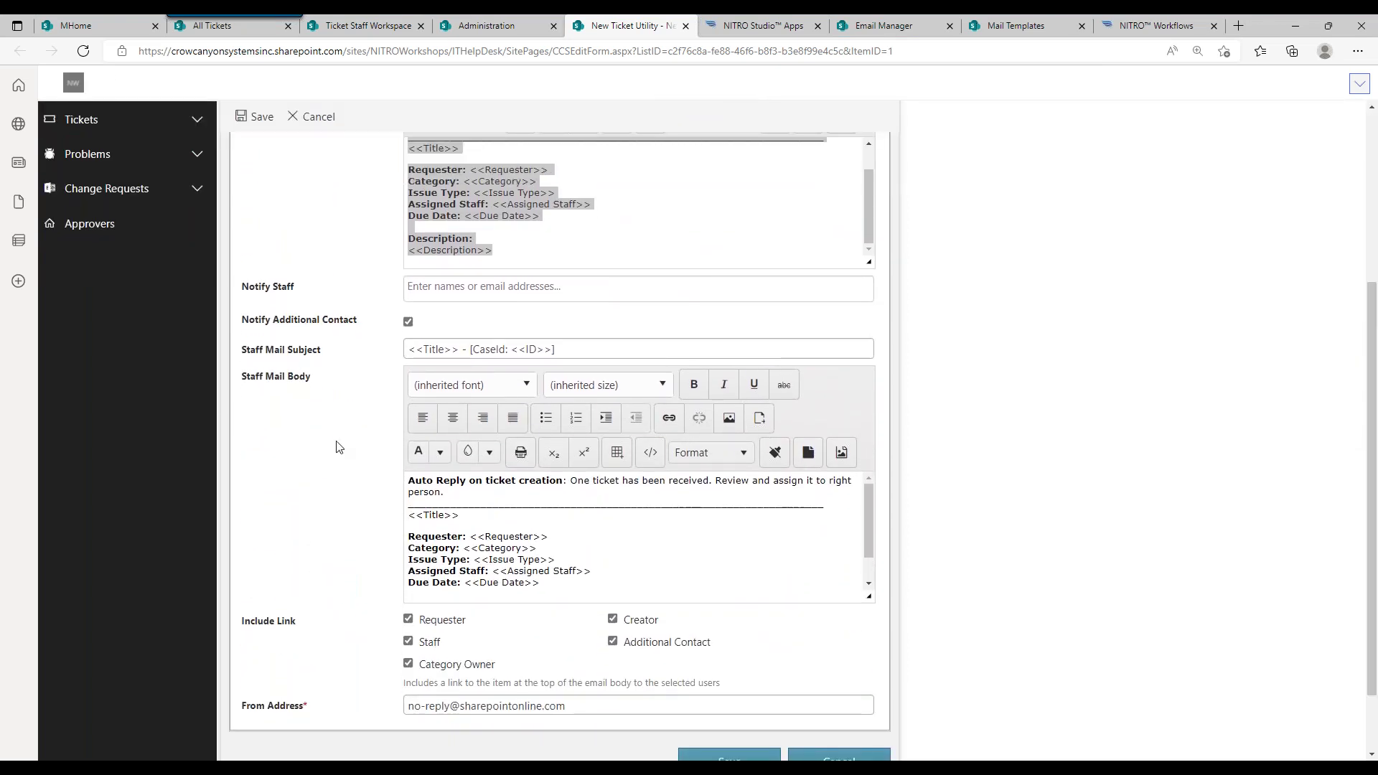
click(493, 243)
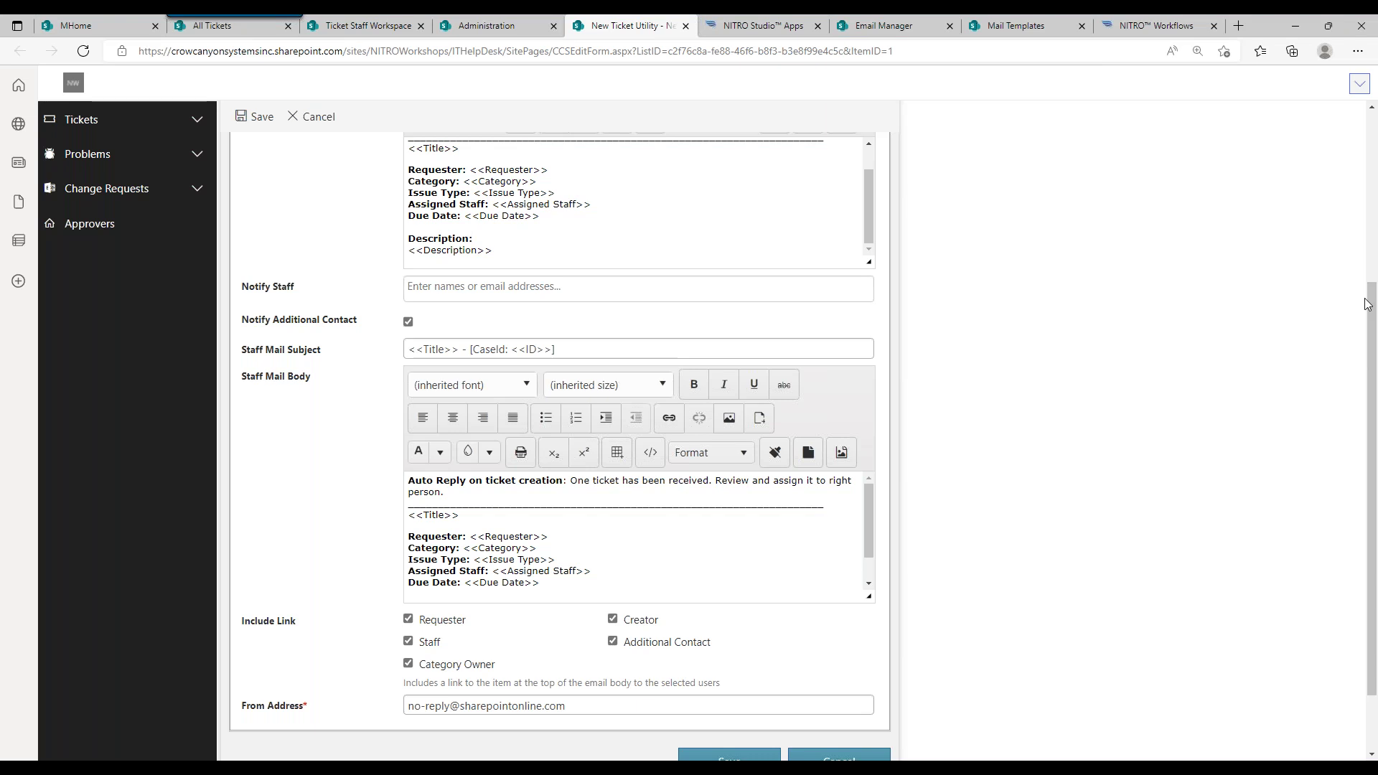
scroll(1372, 340, down, 1)
scroll(1373, 340, down, 2)
click(832, 678)
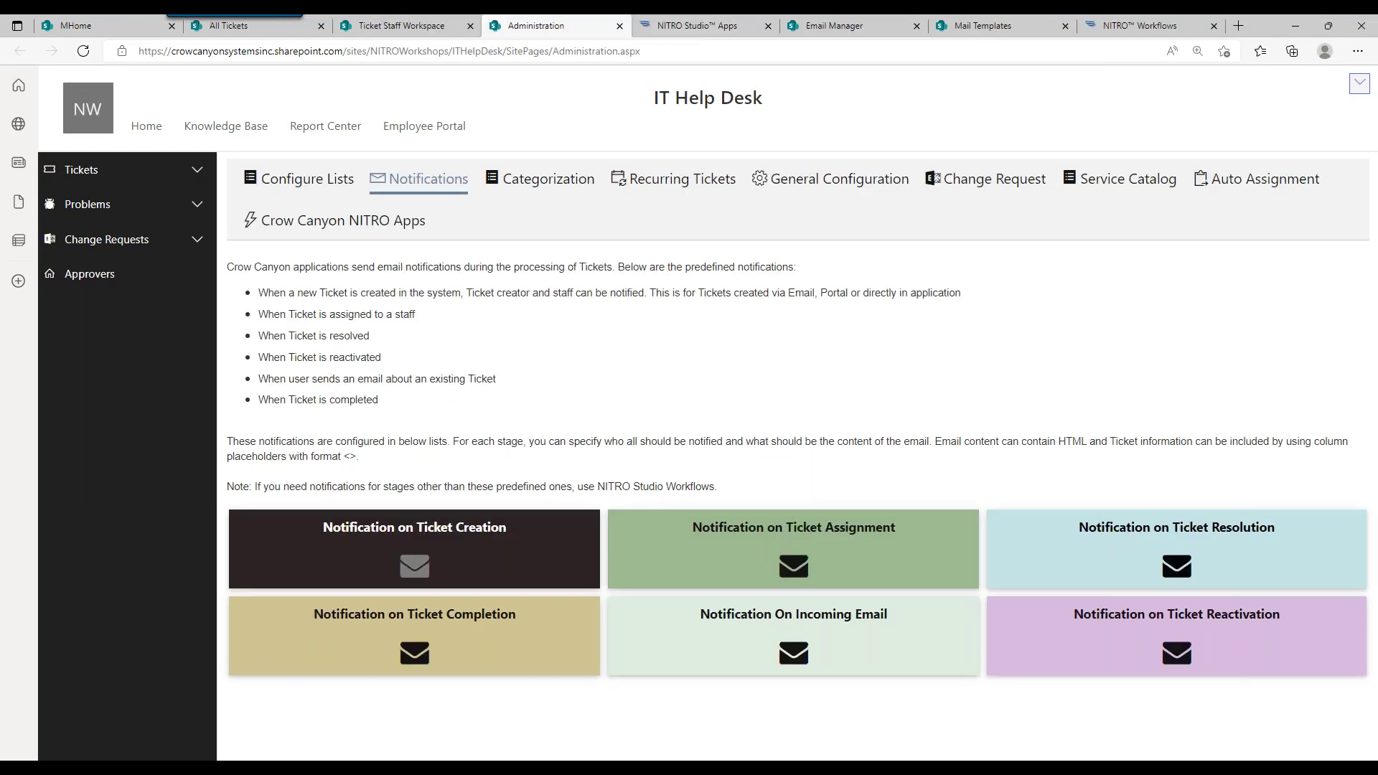
click(414, 549)
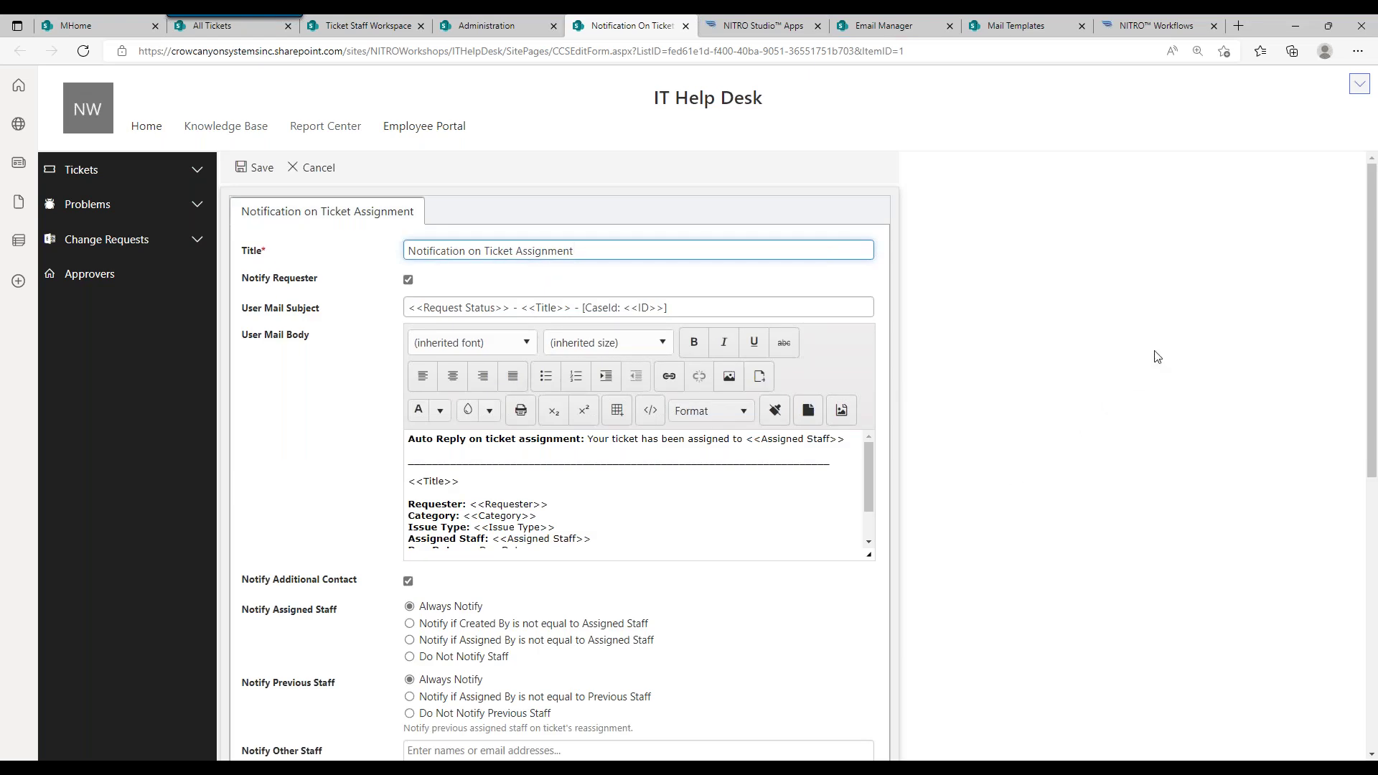
drag(1370, 262, 1371, 330)
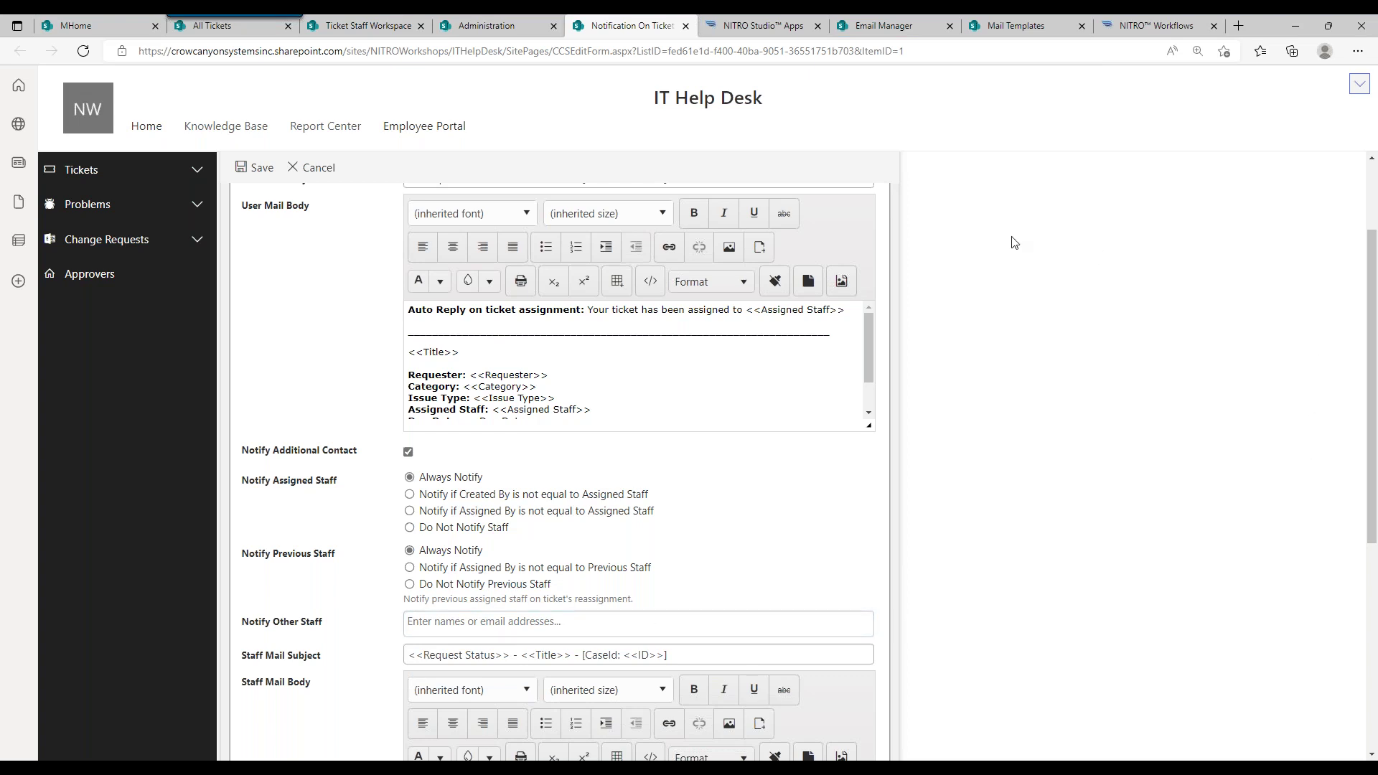
click(319, 168)
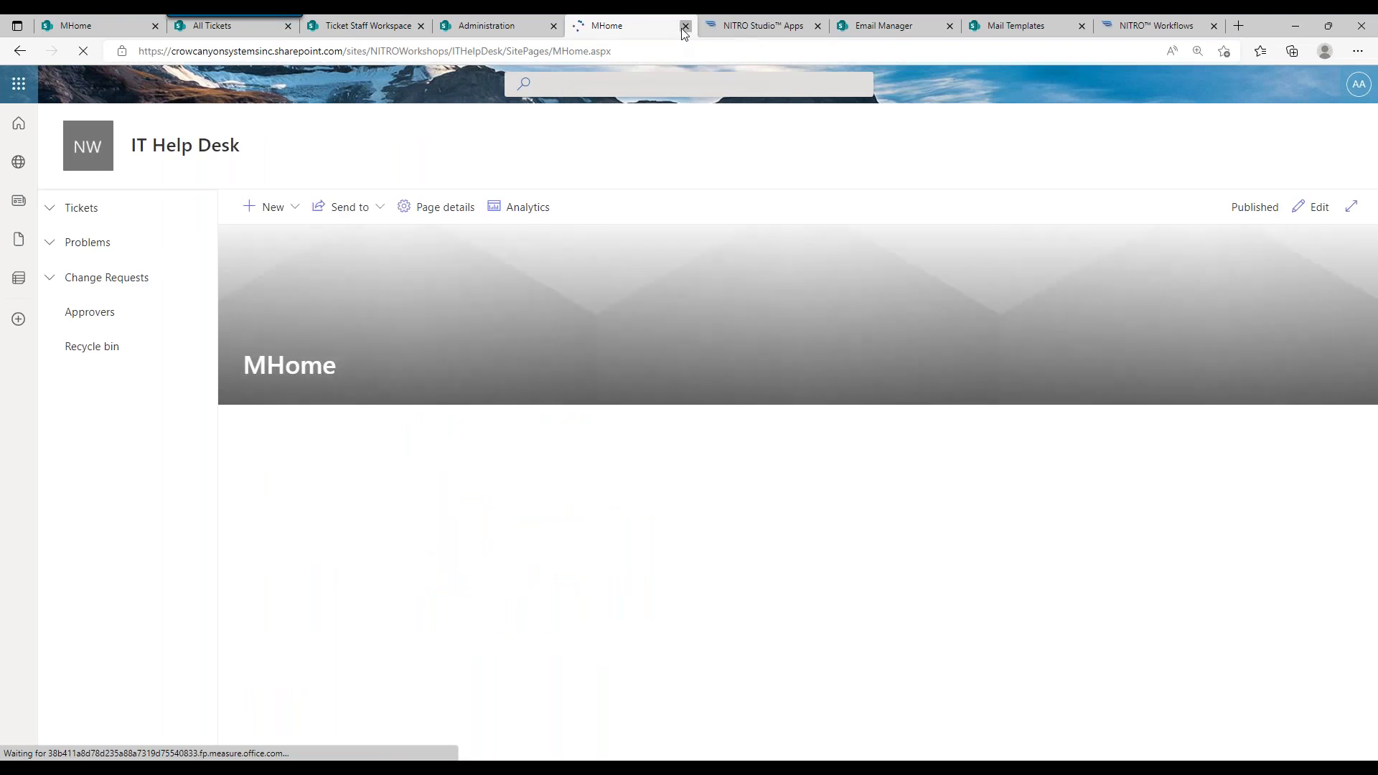
click(685, 26)
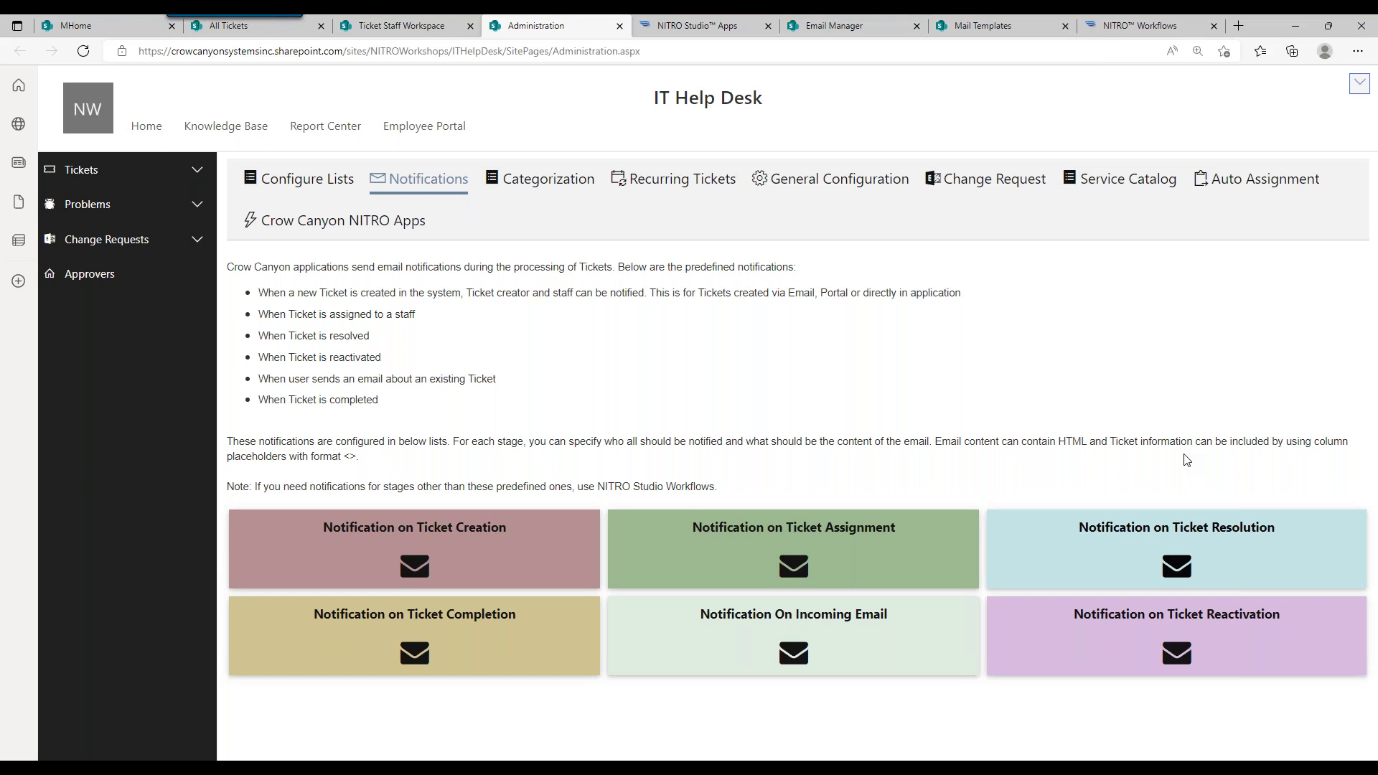
click(553, 185)
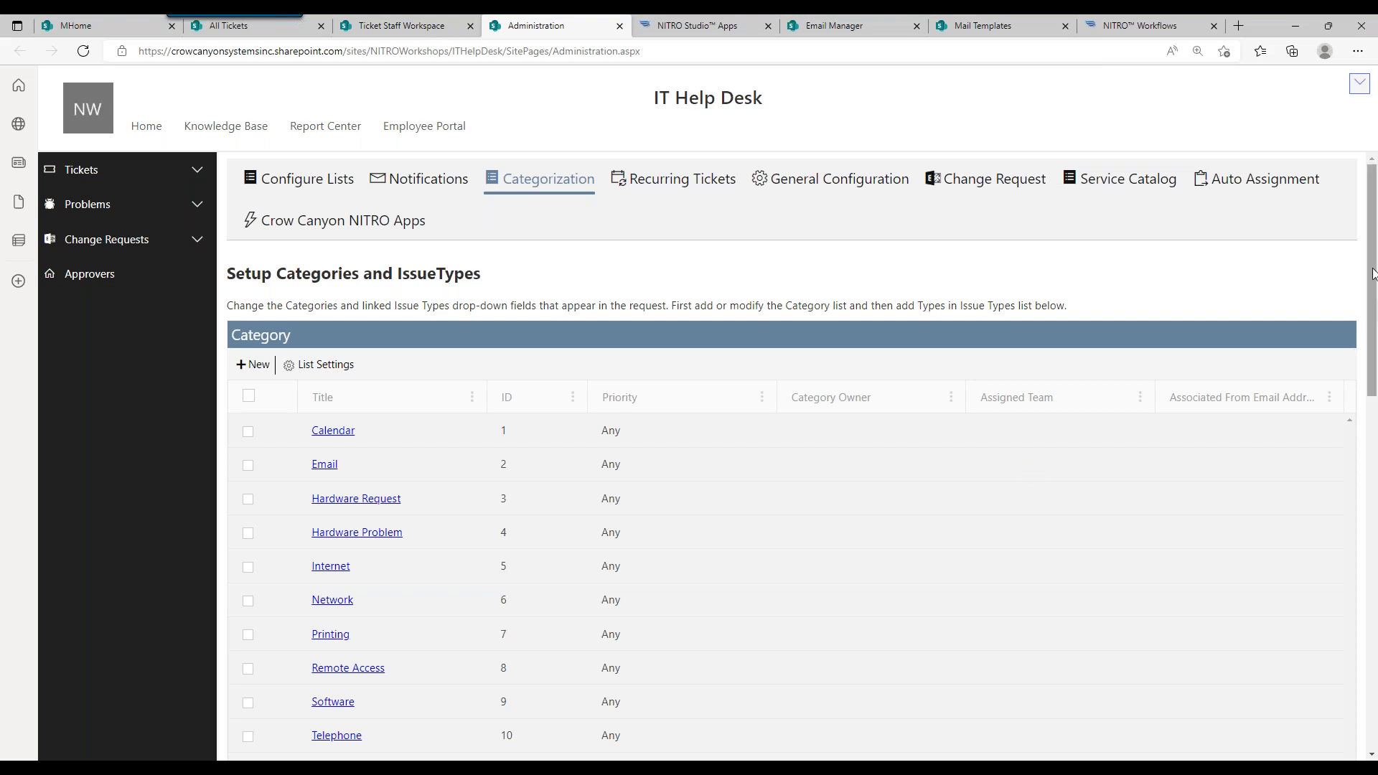
Step: Scroll down past Category to the Issue Type list, then return to My Tickets
drag(1370, 273, 1359, 310)
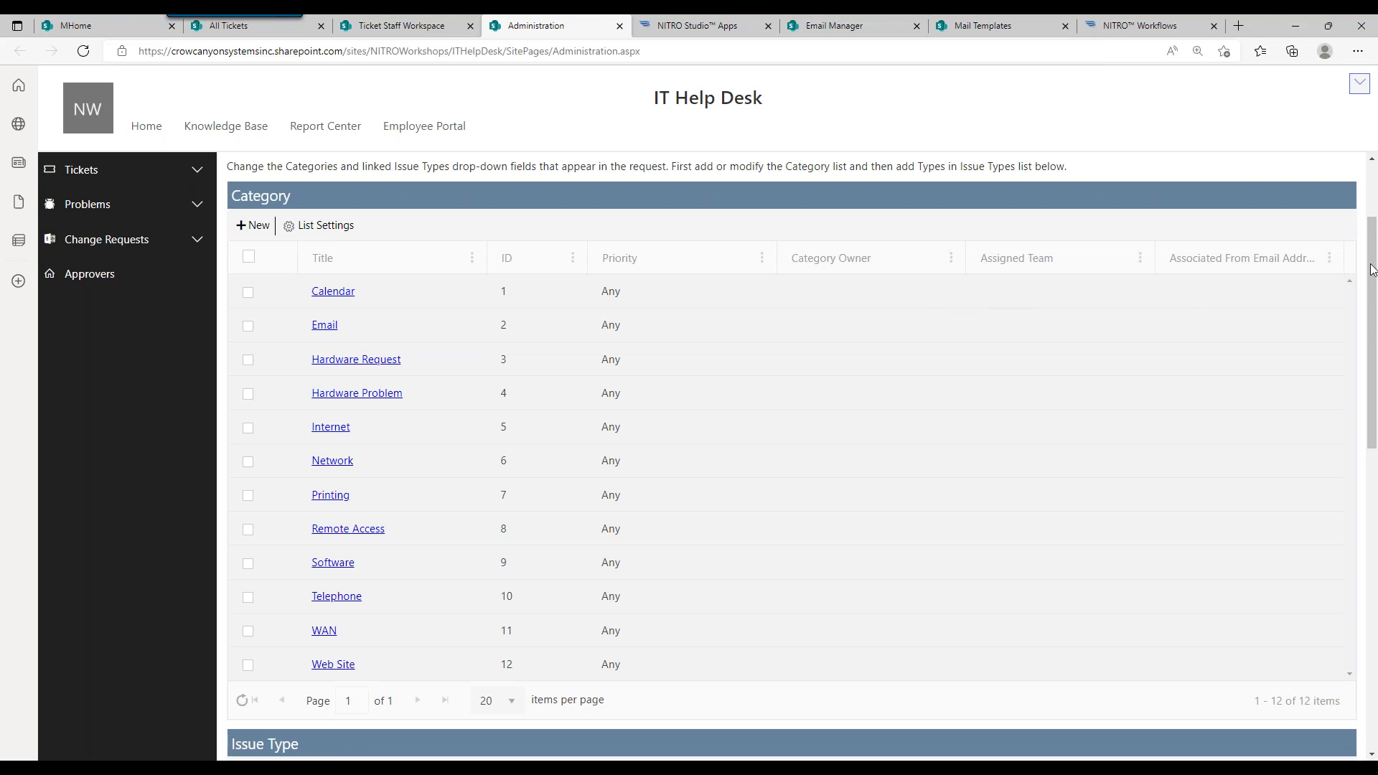
drag(1372, 267, 1356, 461)
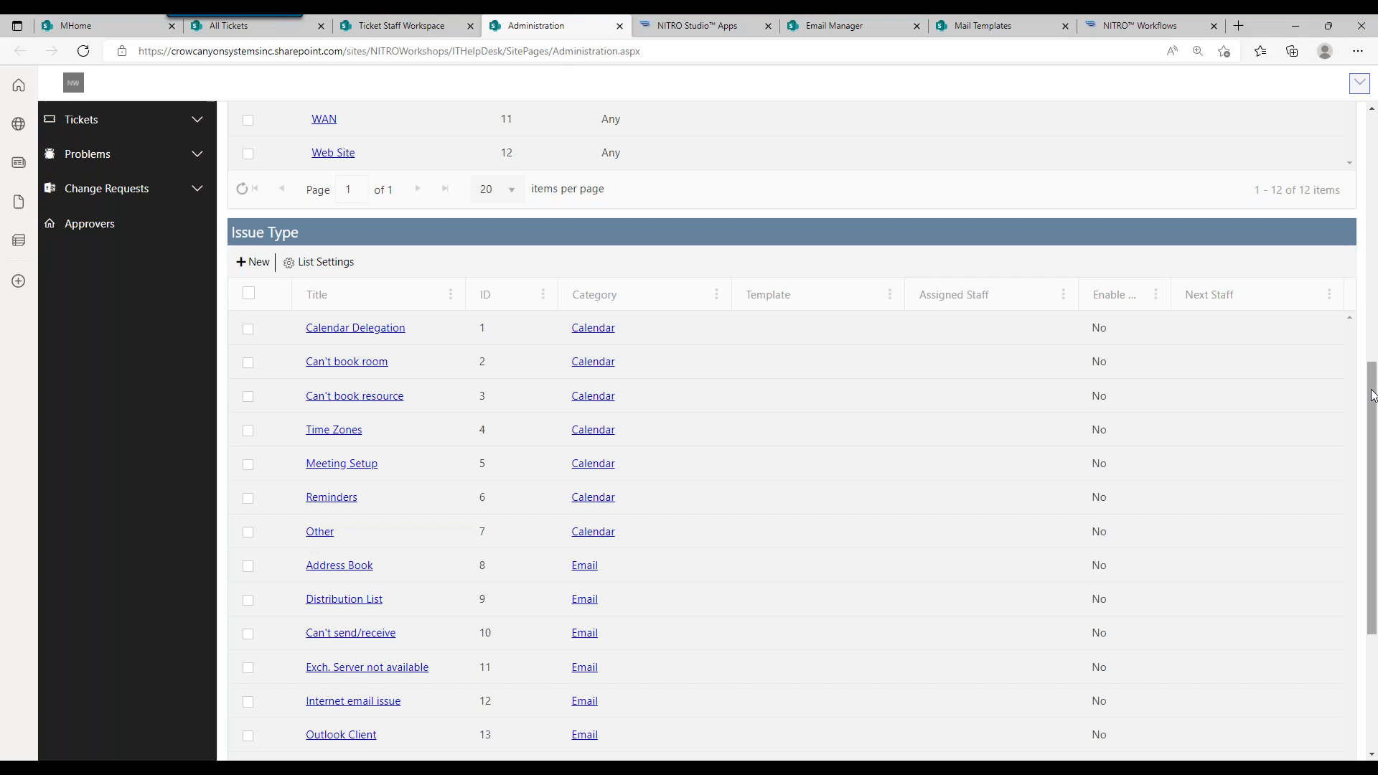
click(421, 33)
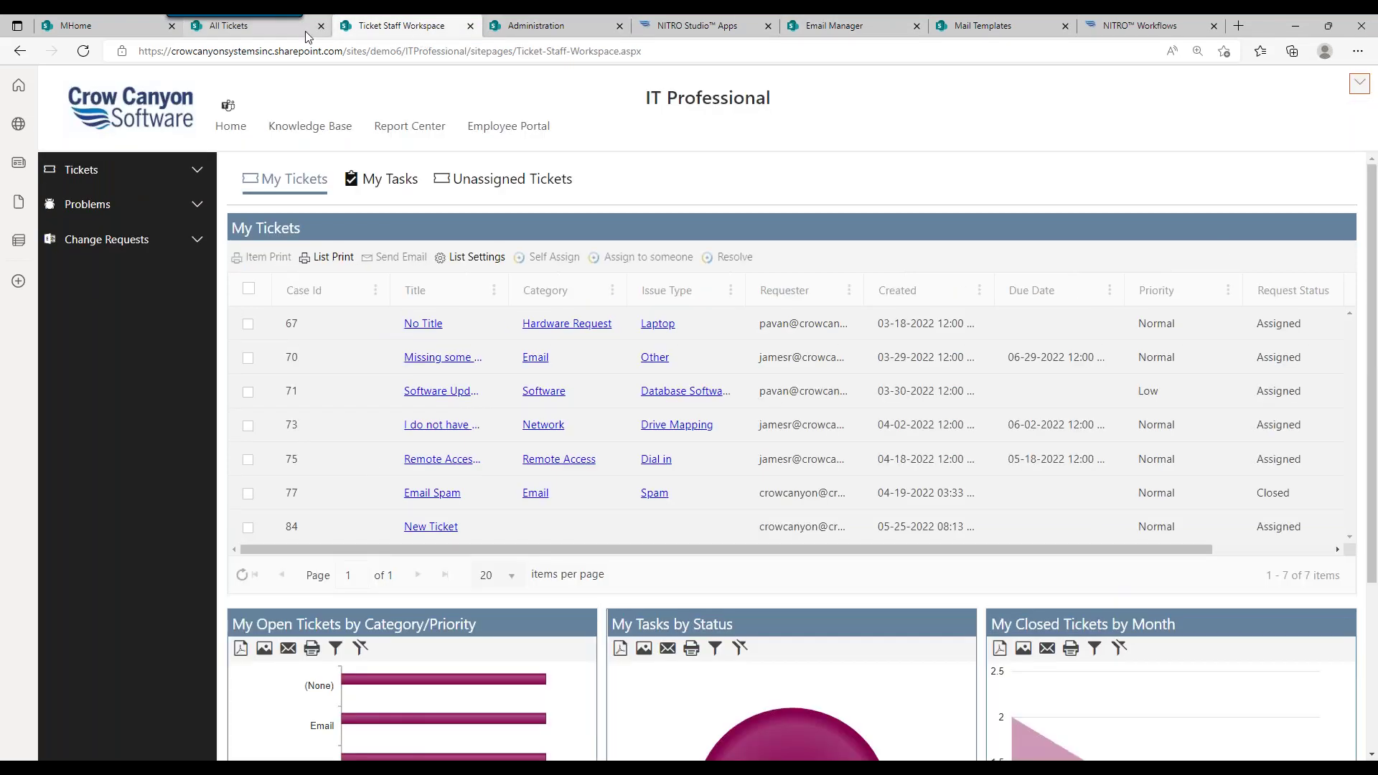
click(422, 323)
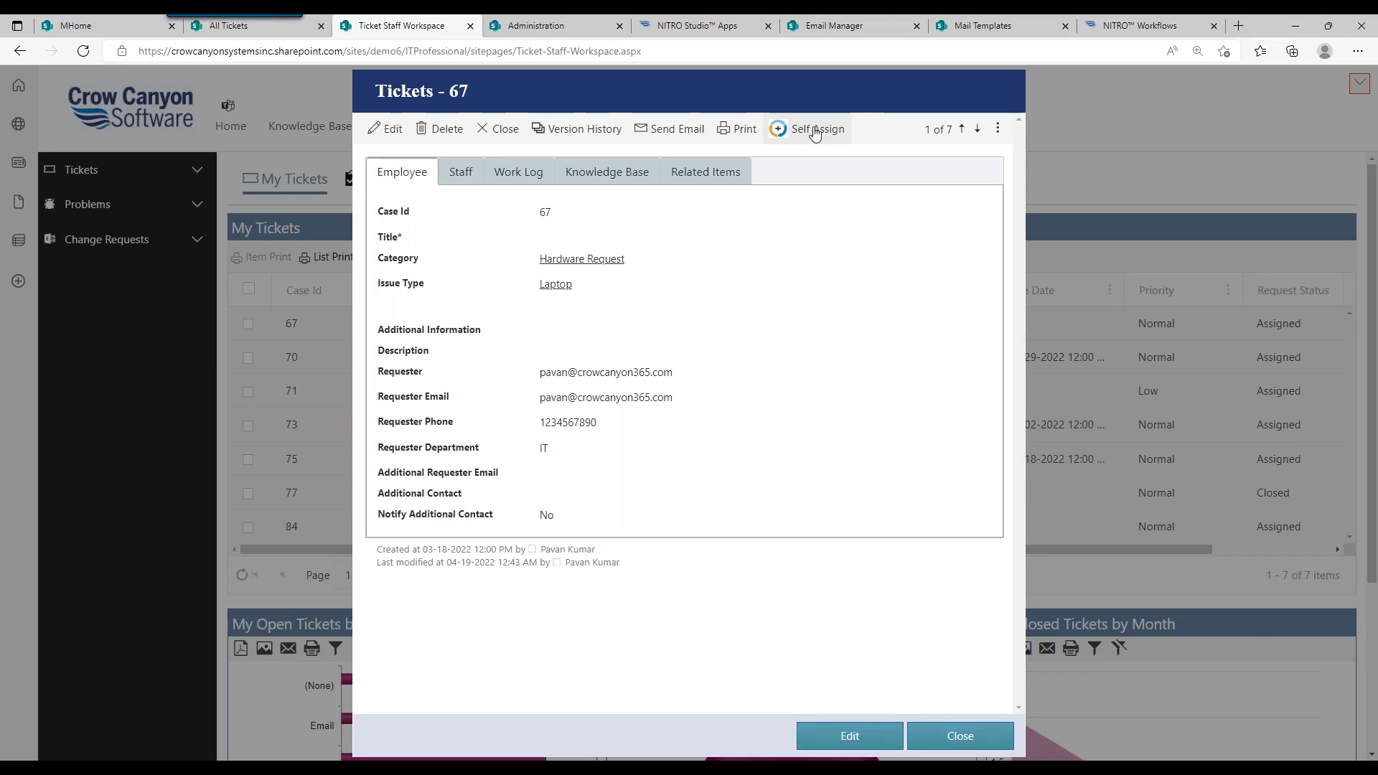
click(998, 129)
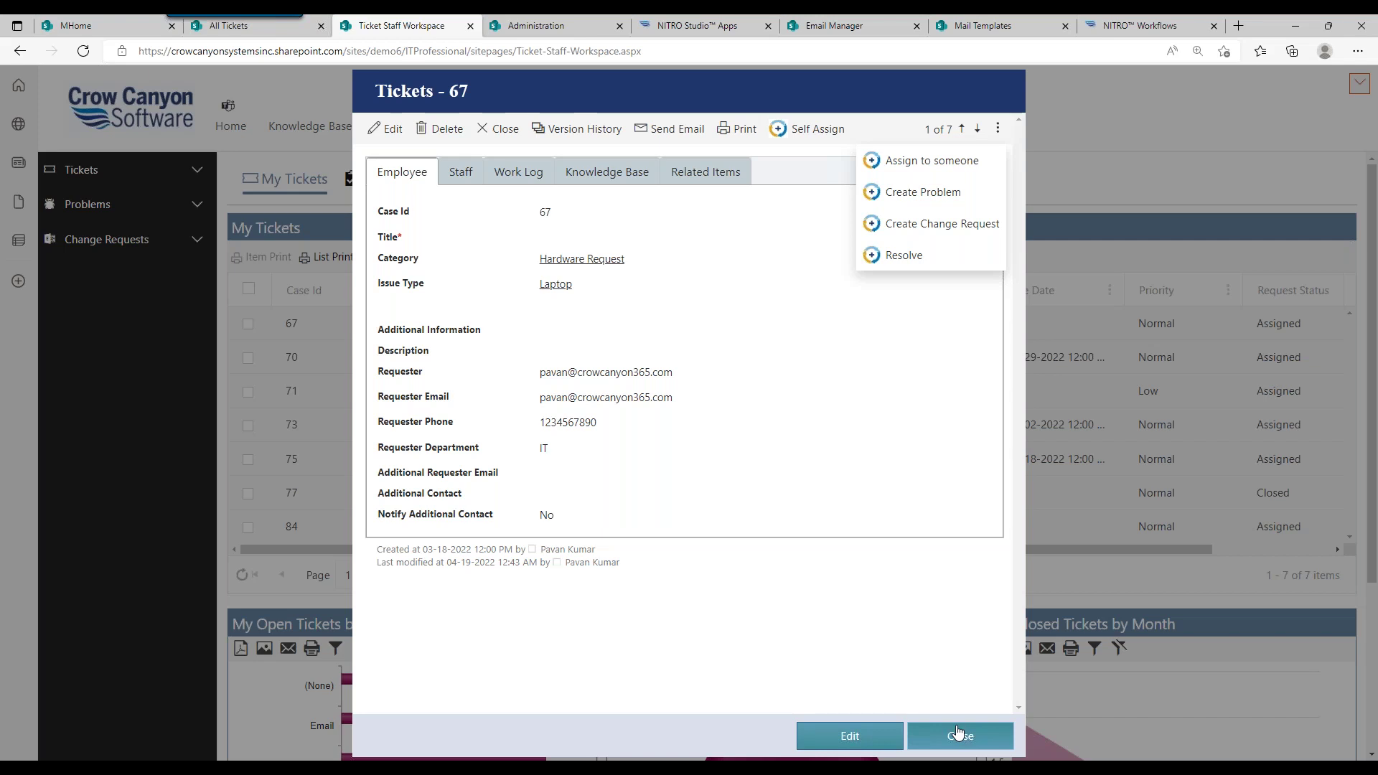
click(958, 735)
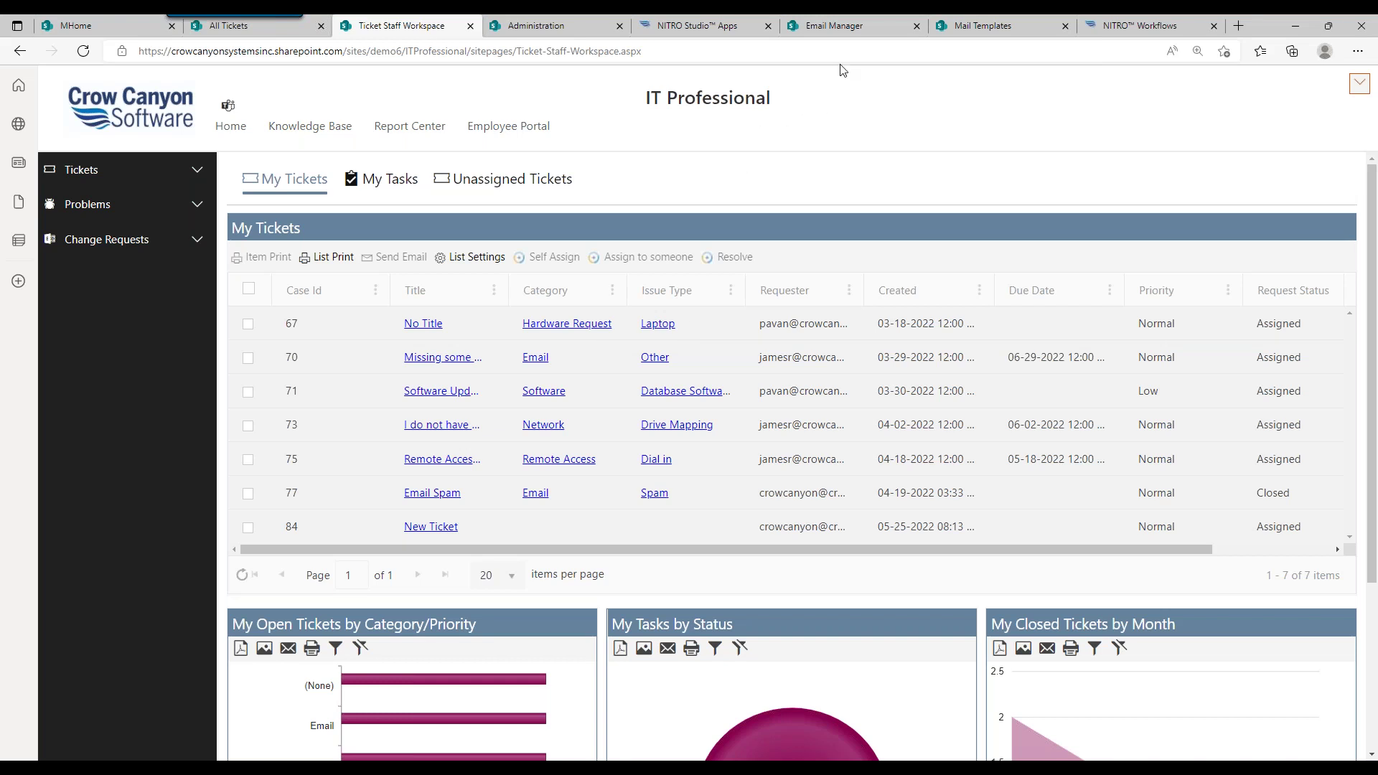
click(580, 28)
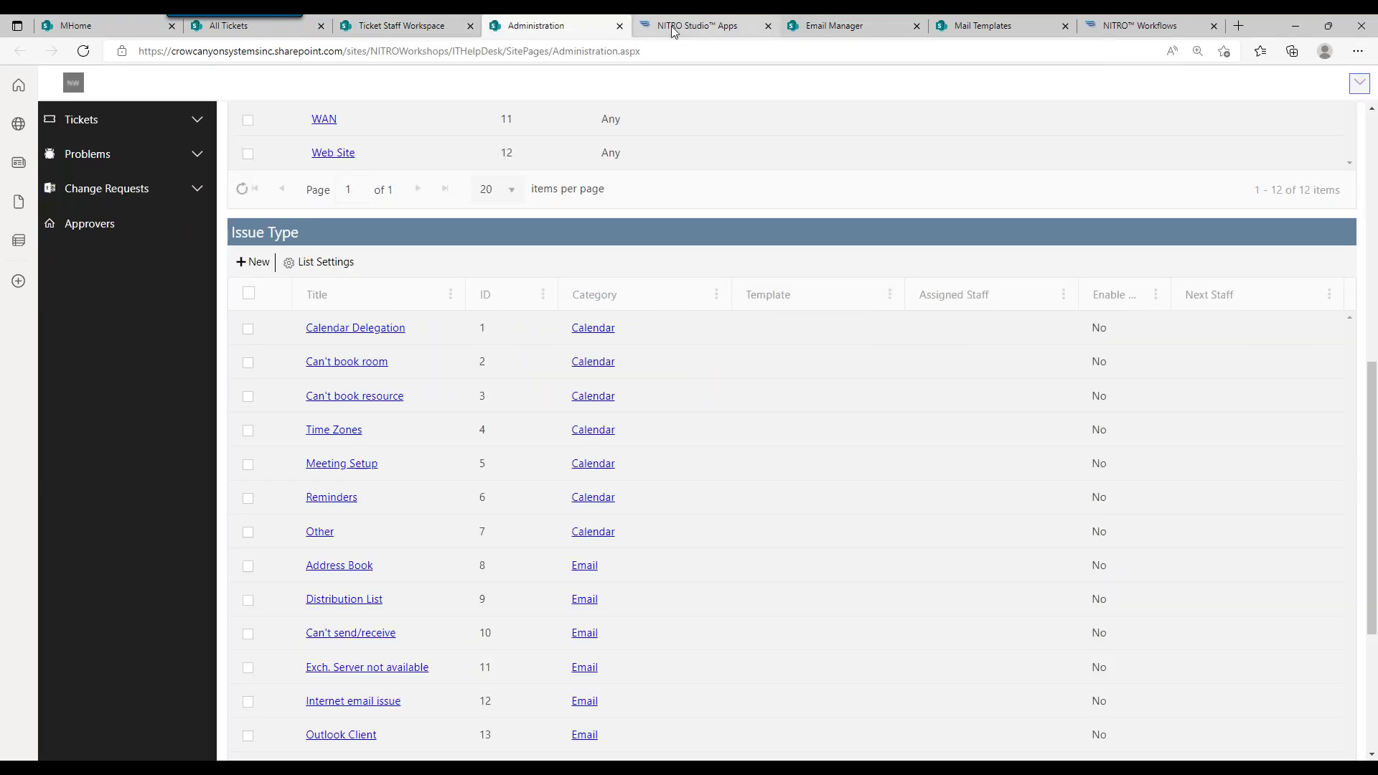
Step: Show the Crow Canyon NITRO Apps section with its six app tiles, then go to NITRO Workflows
scroll(1377, 289, up, 8)
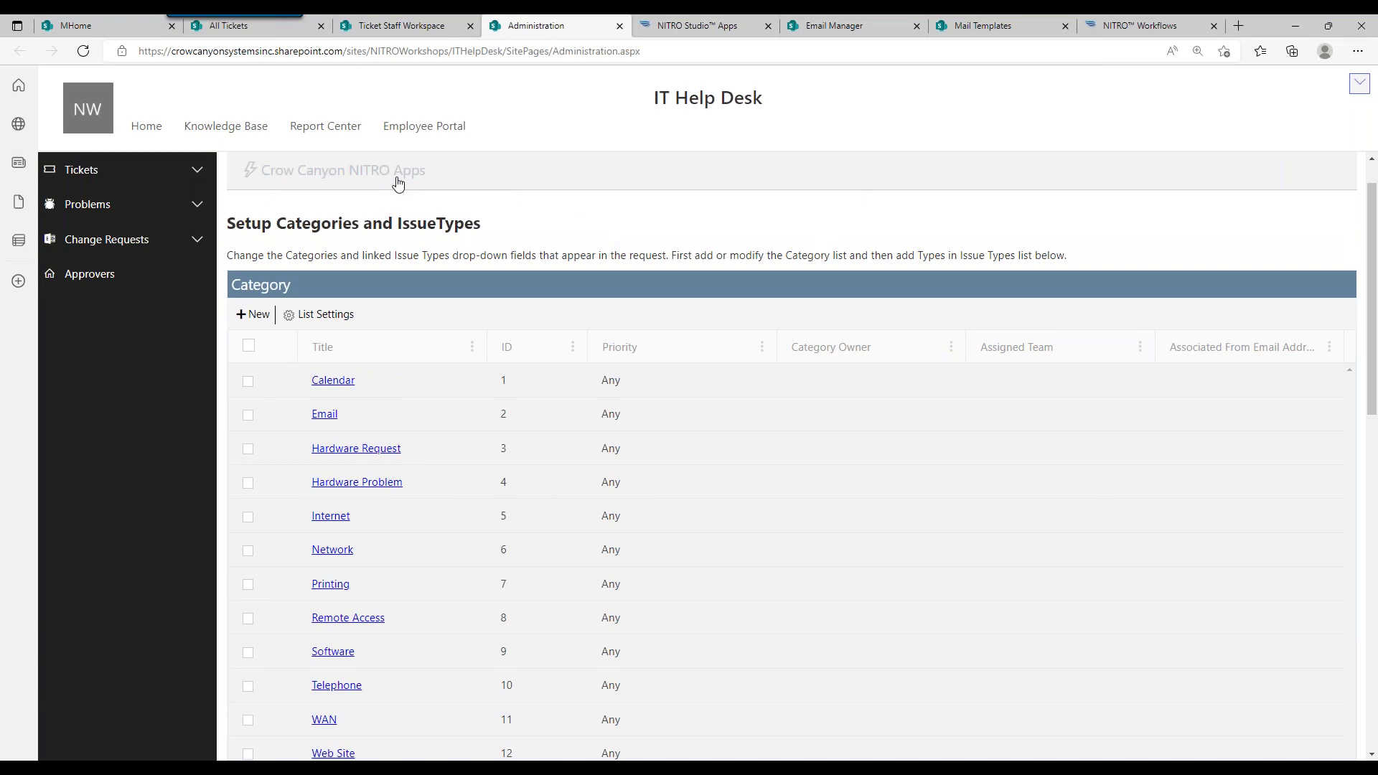
click(394, 180)
click(671, 26)
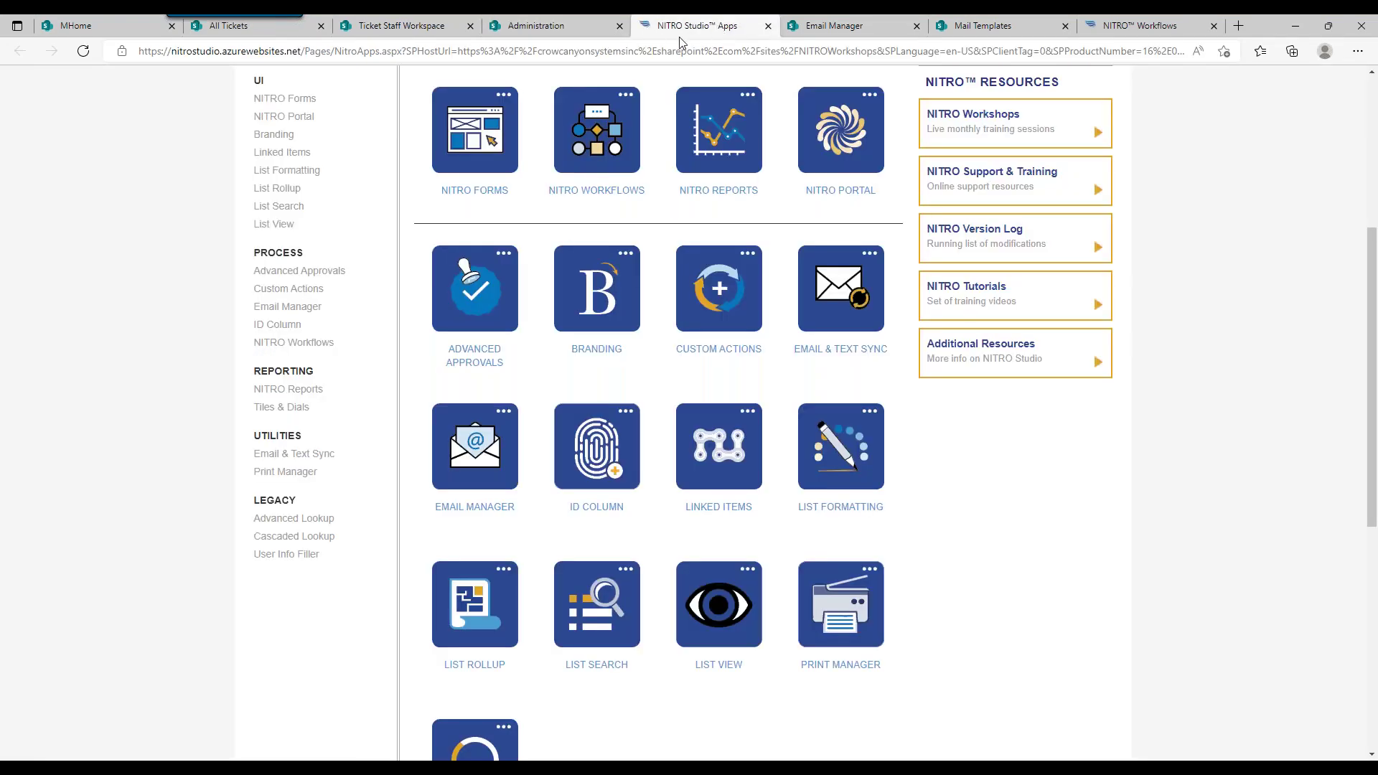
click(566, 23)
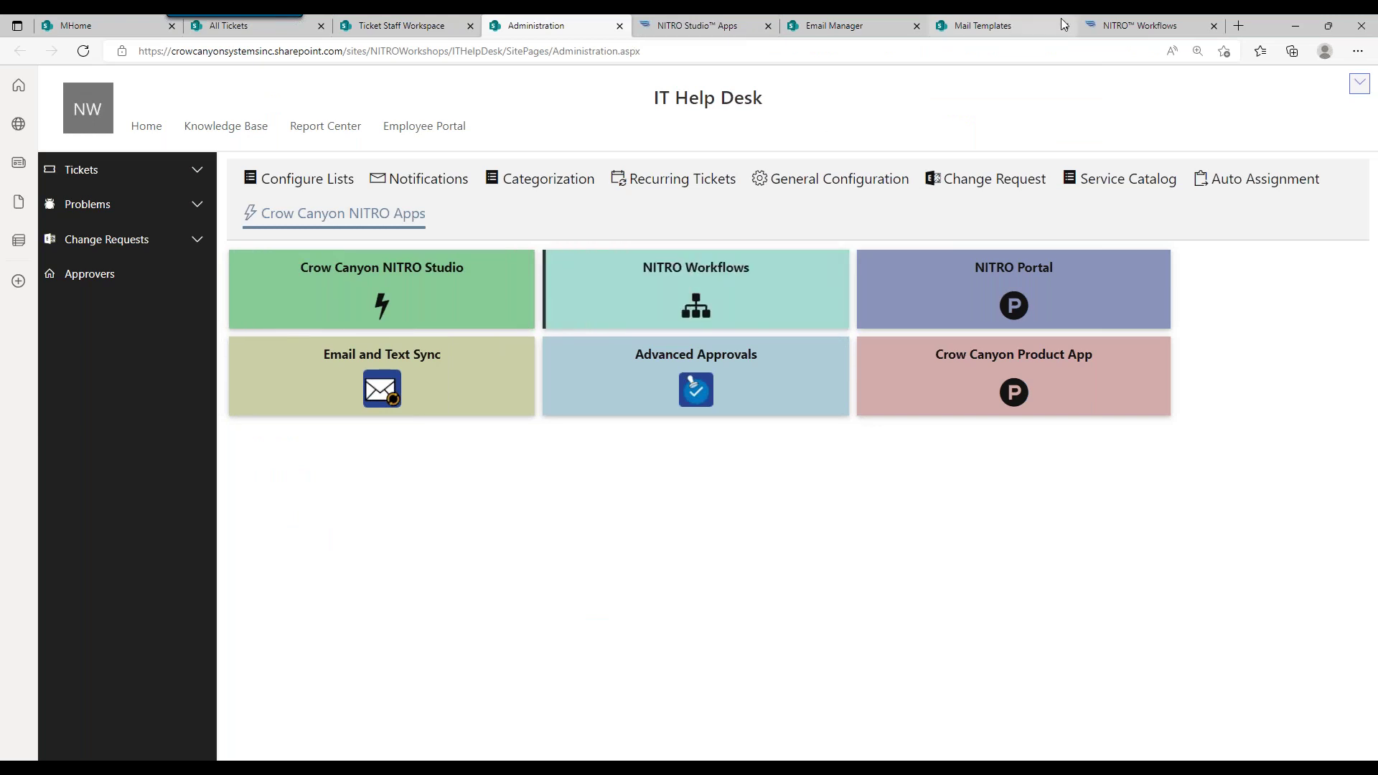
click(1114, 27)
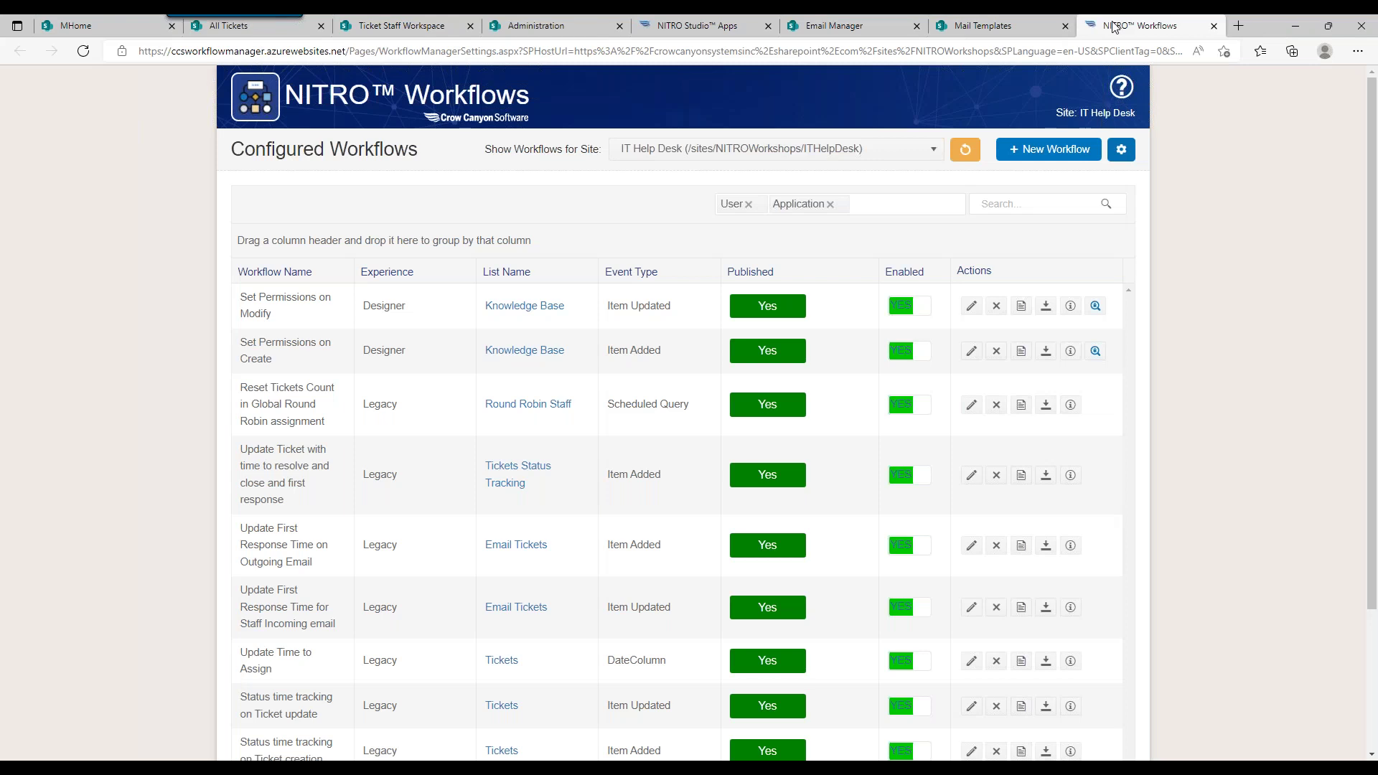
Step: Scroll through the IT Help Desk Configured Workflows list of 15 published workflows
click(1371, 163)
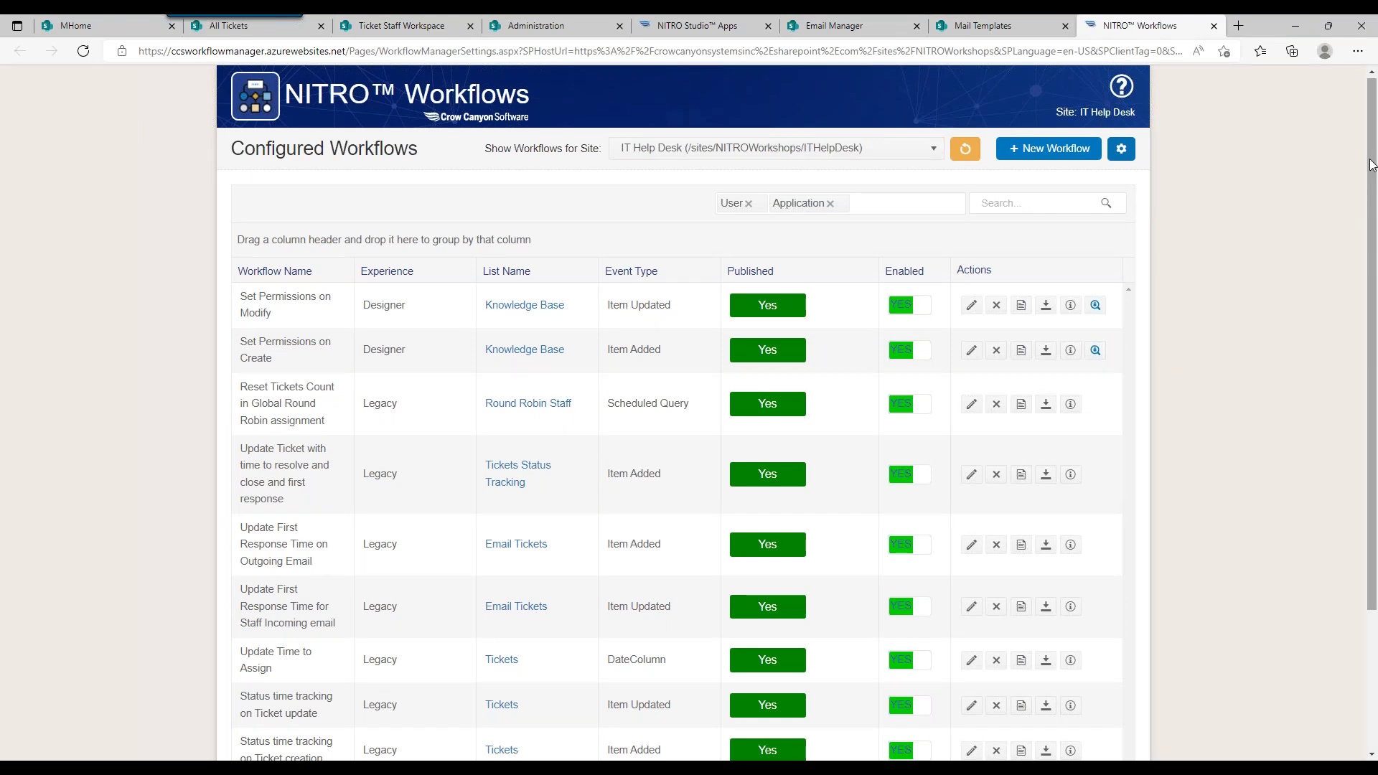
drag(1371, 163, 1372, 185)
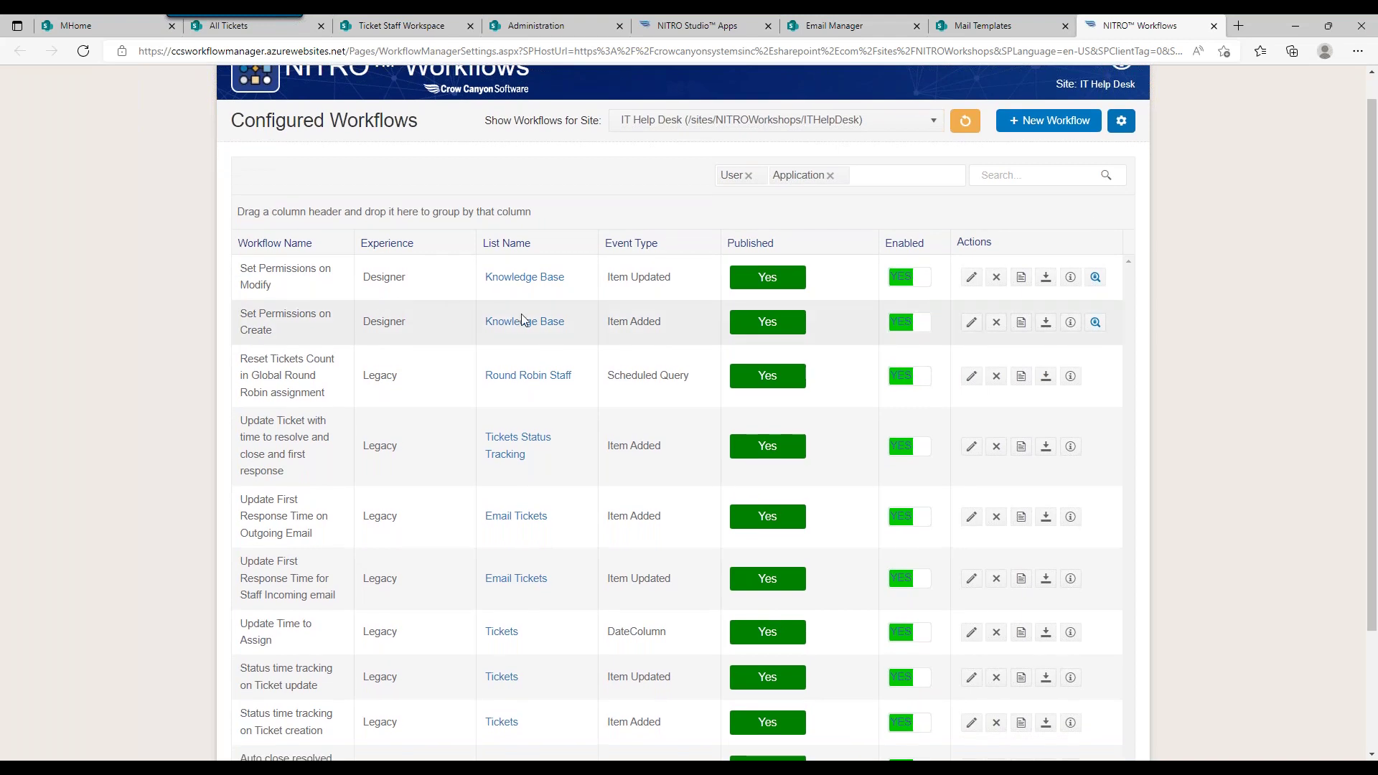
drag(1372, 250, 1366, 332)
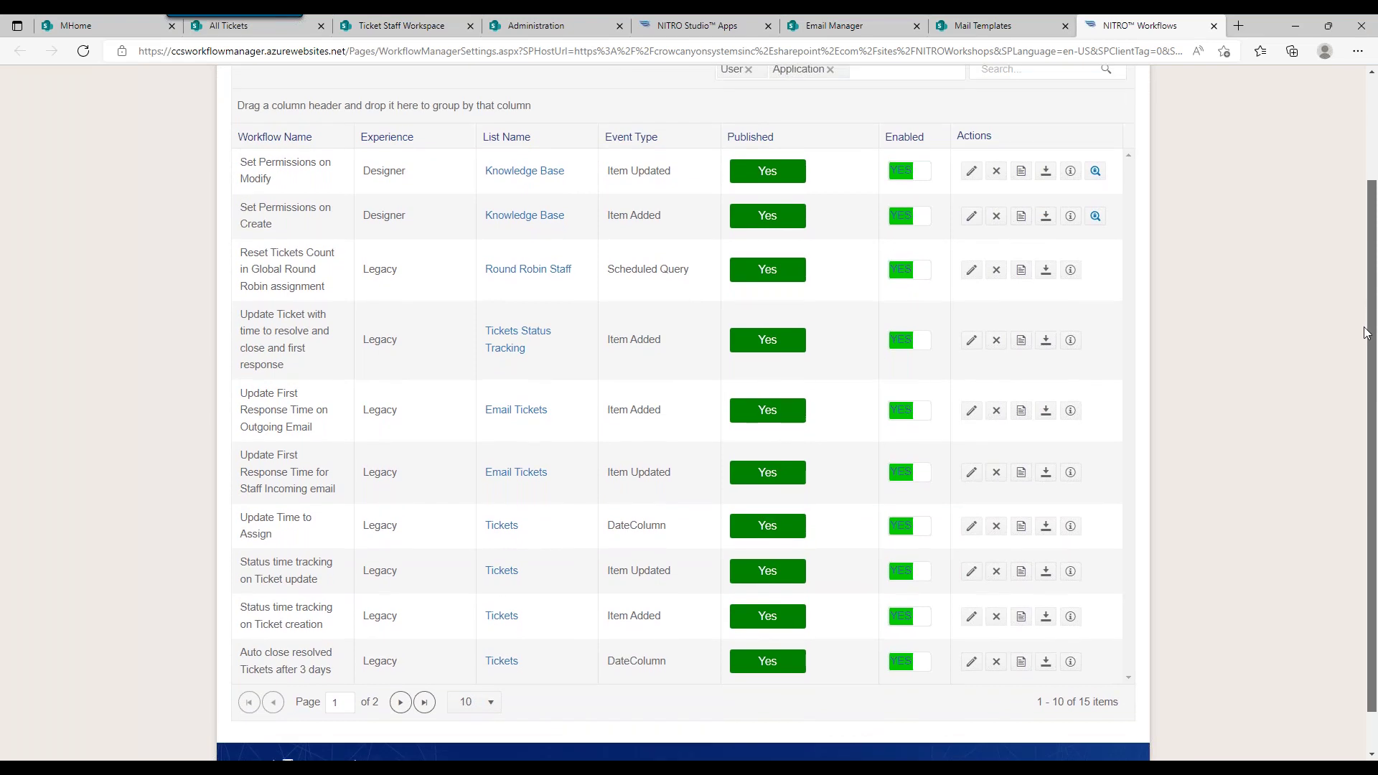
drag(1365, 332, 1363, 254)
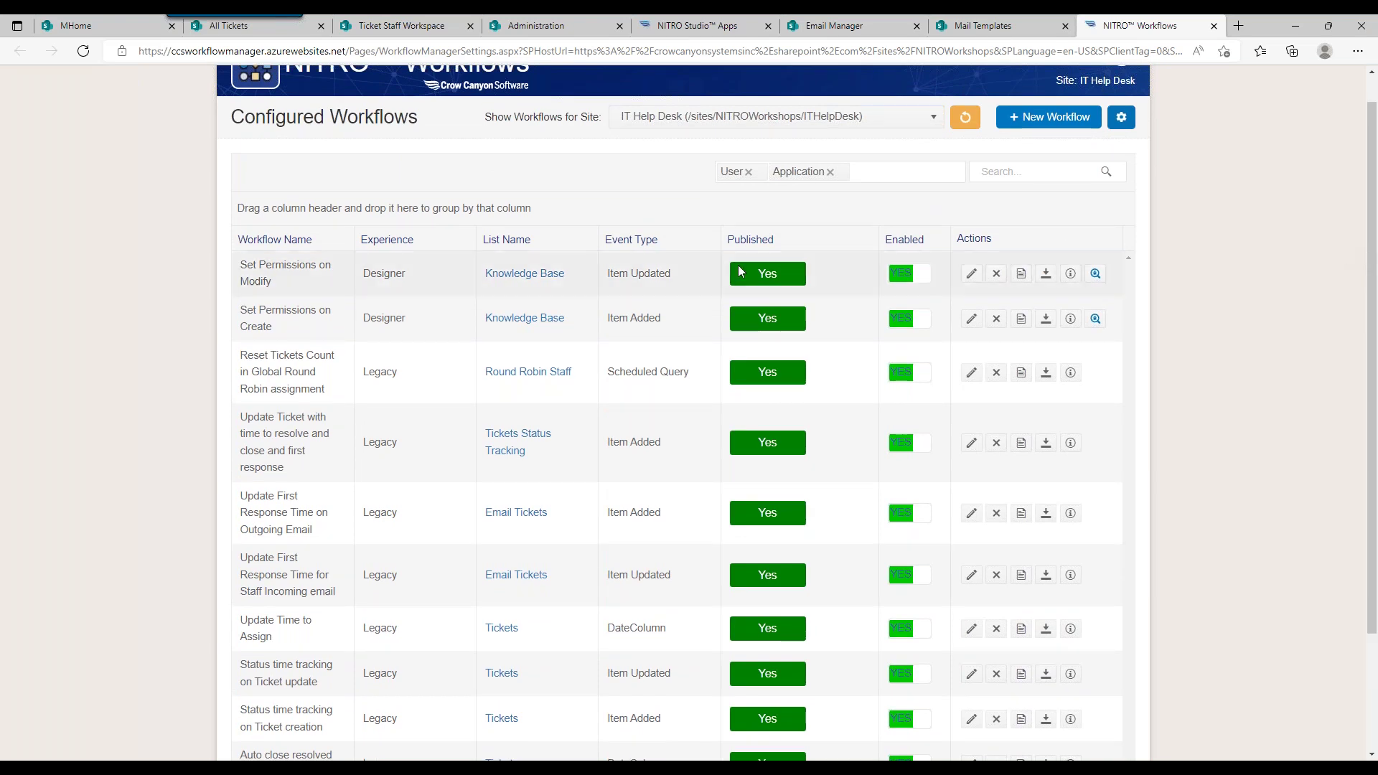
Step: Create a new Designer workflow on the Tickets list, triggered when an item is modified
click(1057, 117)
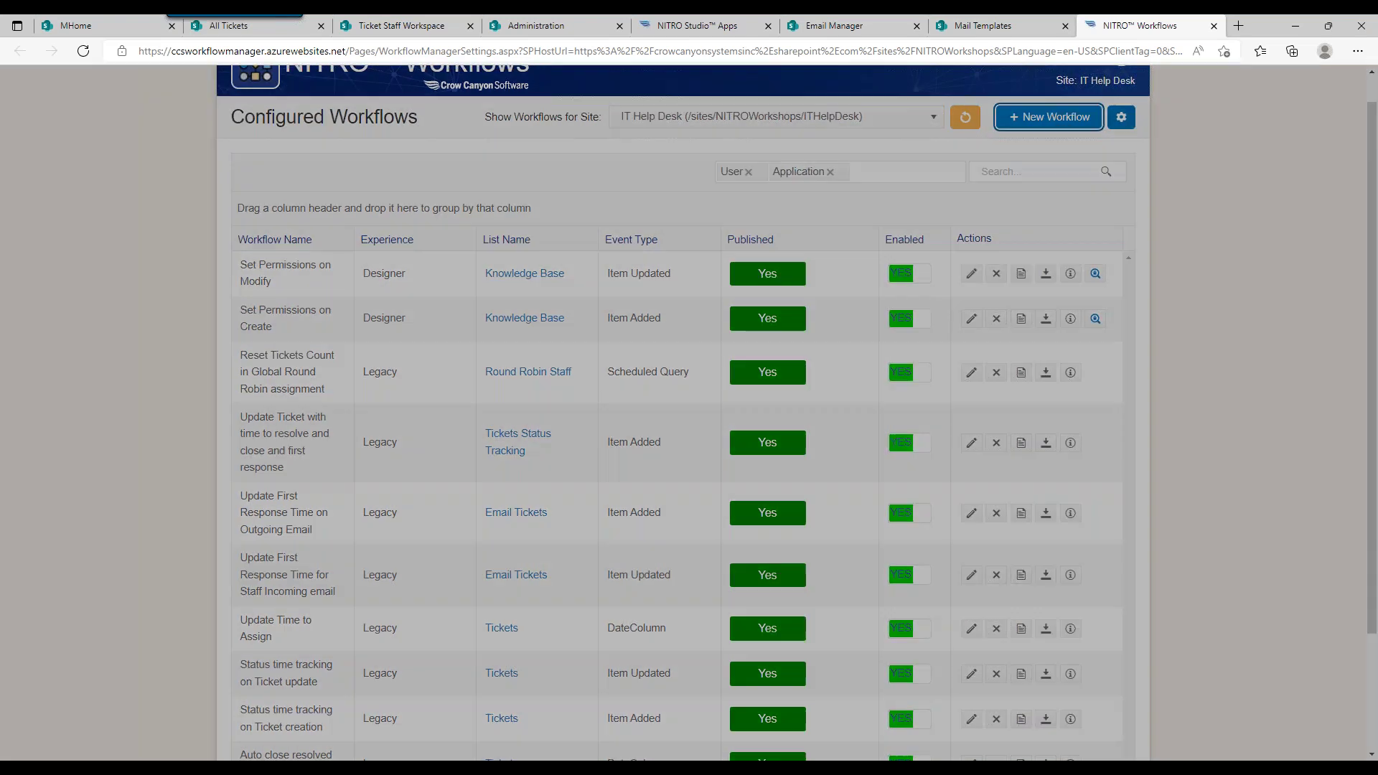
click(689, 144)
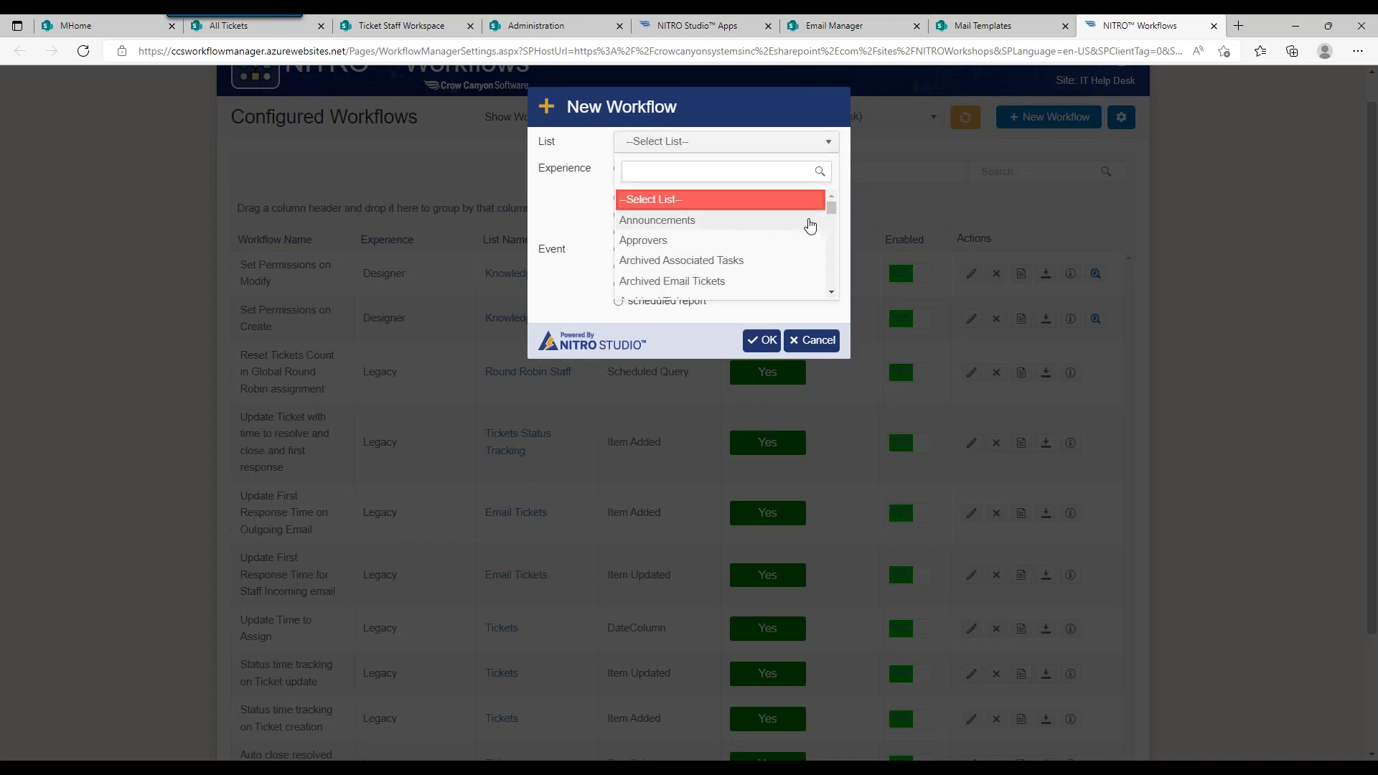
drag(830, 209, 825, 280)
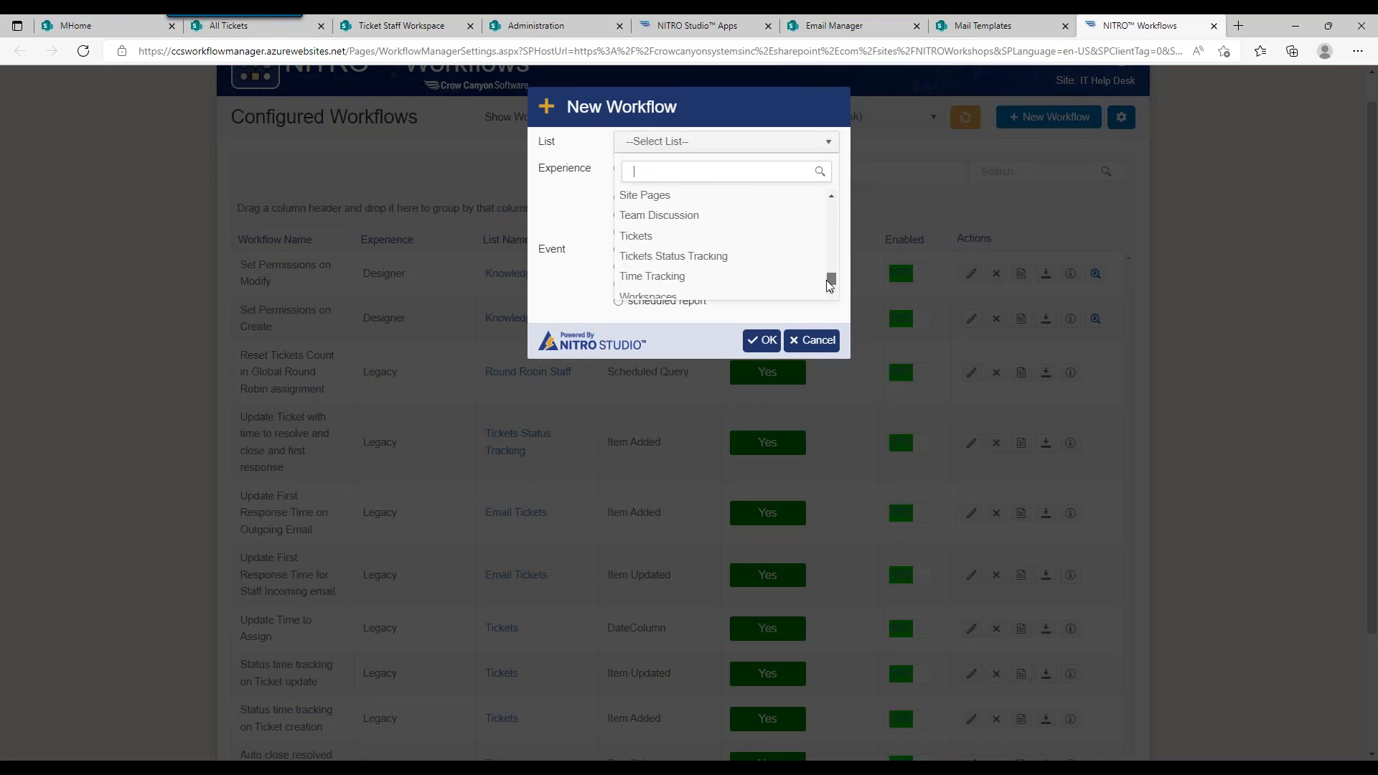
click(725, 237)
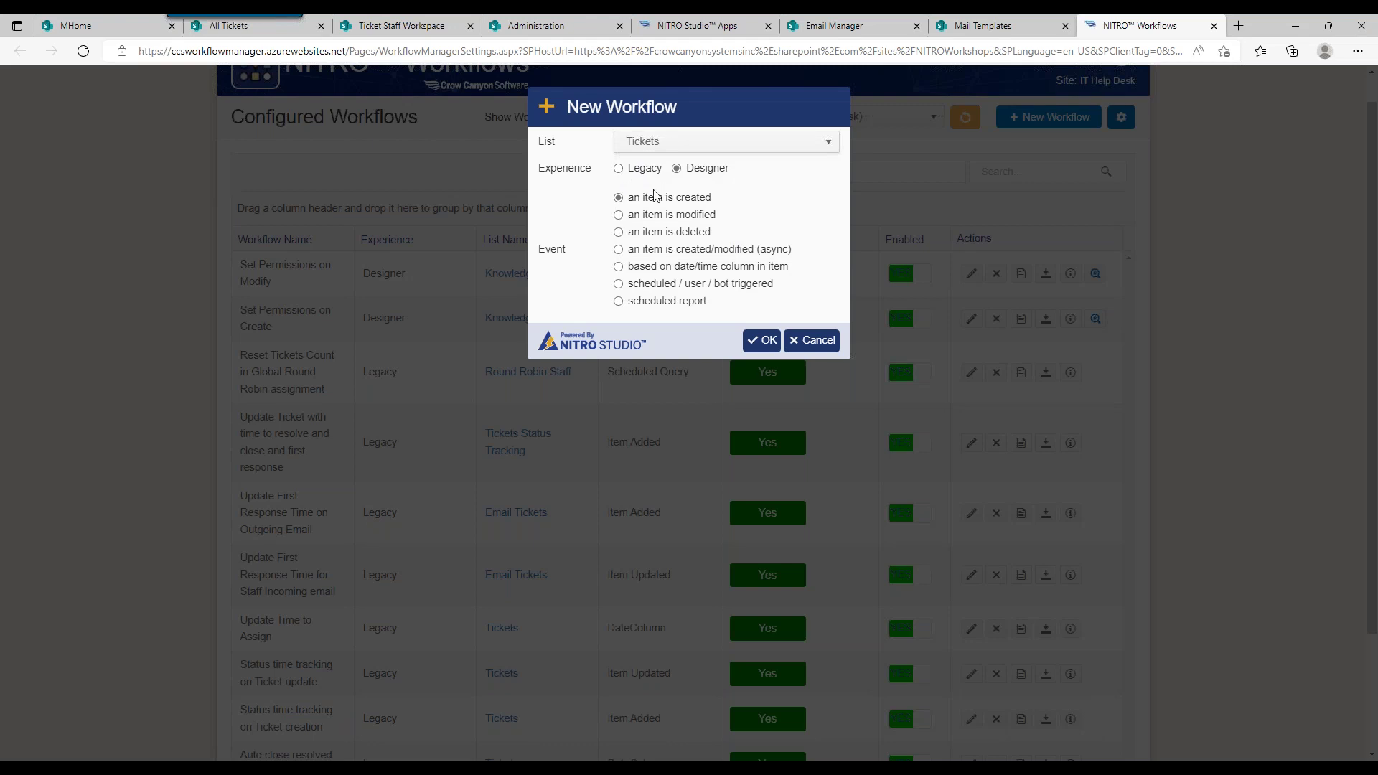
click(662, 217)
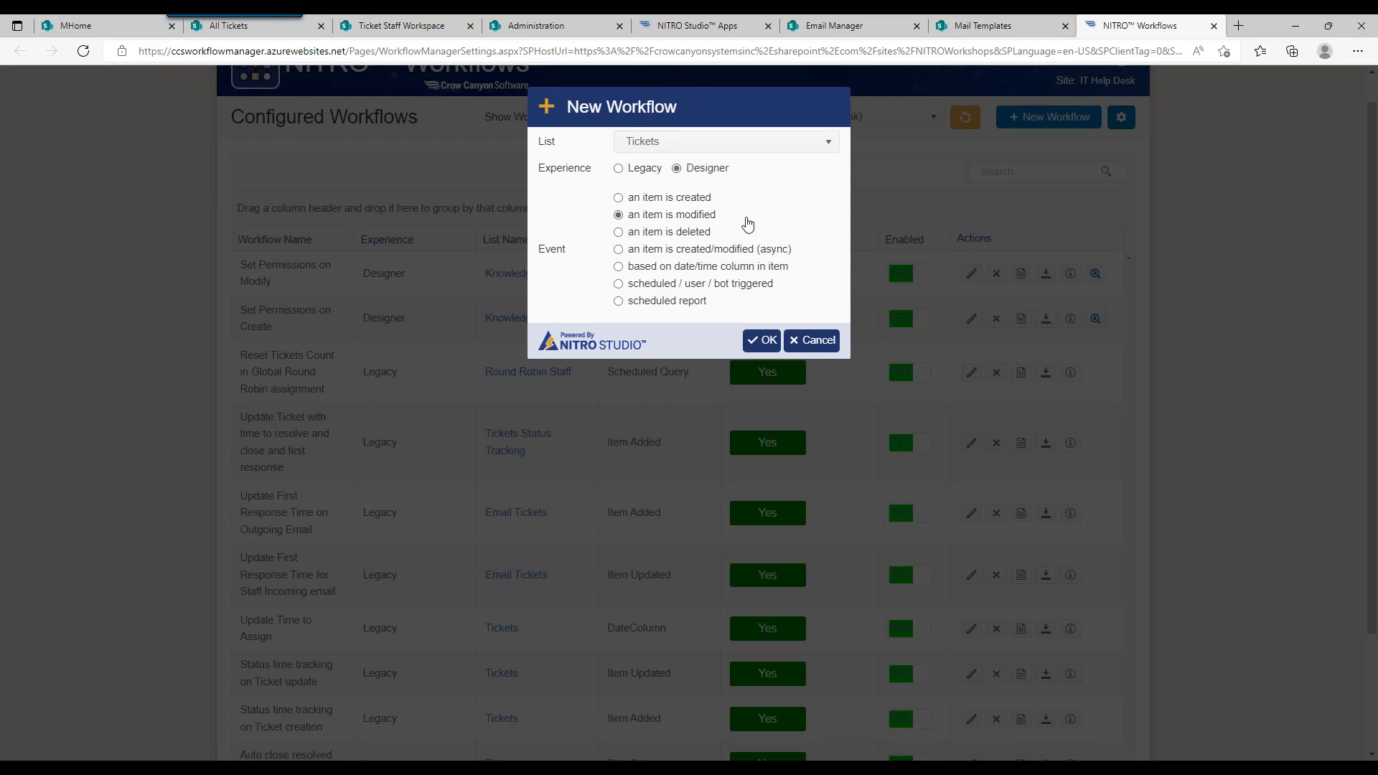
click(762, 340)
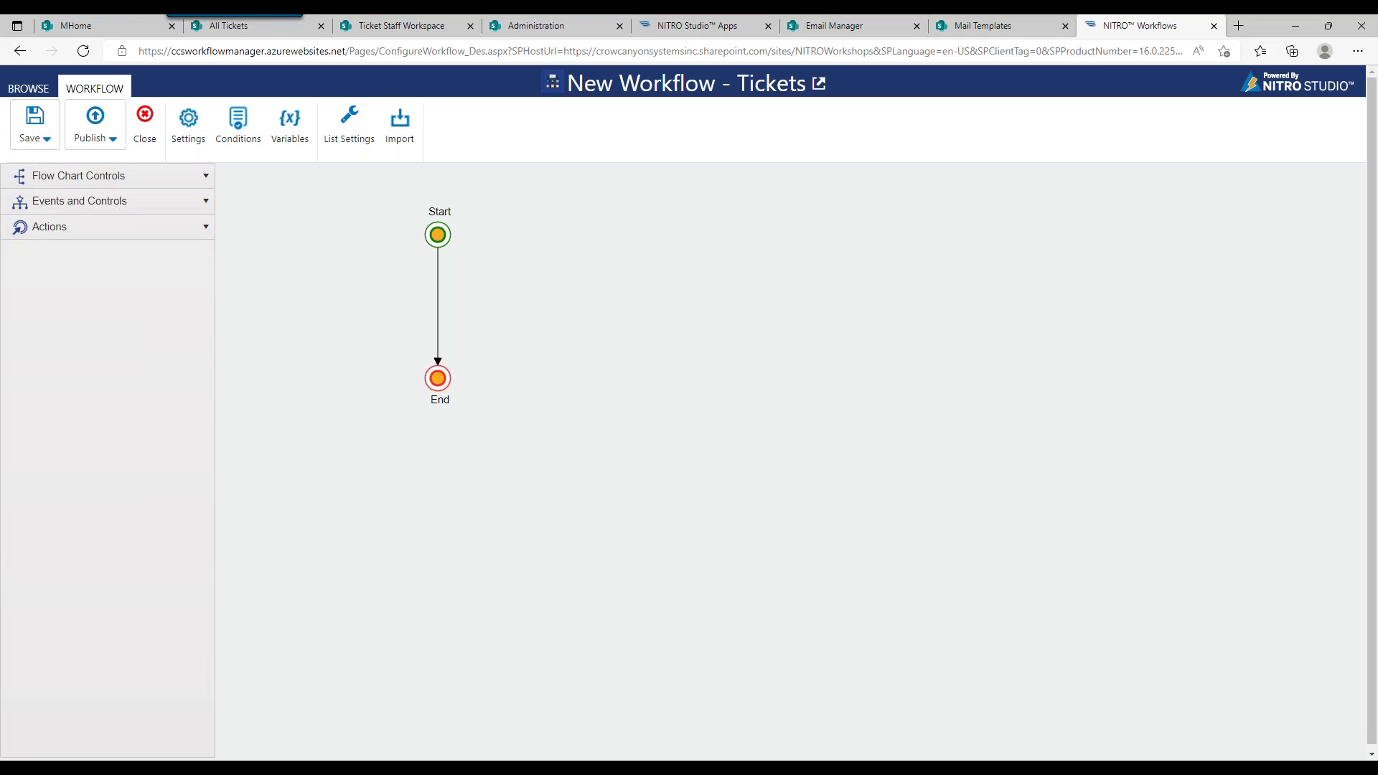
Step: Add the workflow condition Work Log equal afterchange:[[Any]] and confirm it
click(238, 128)
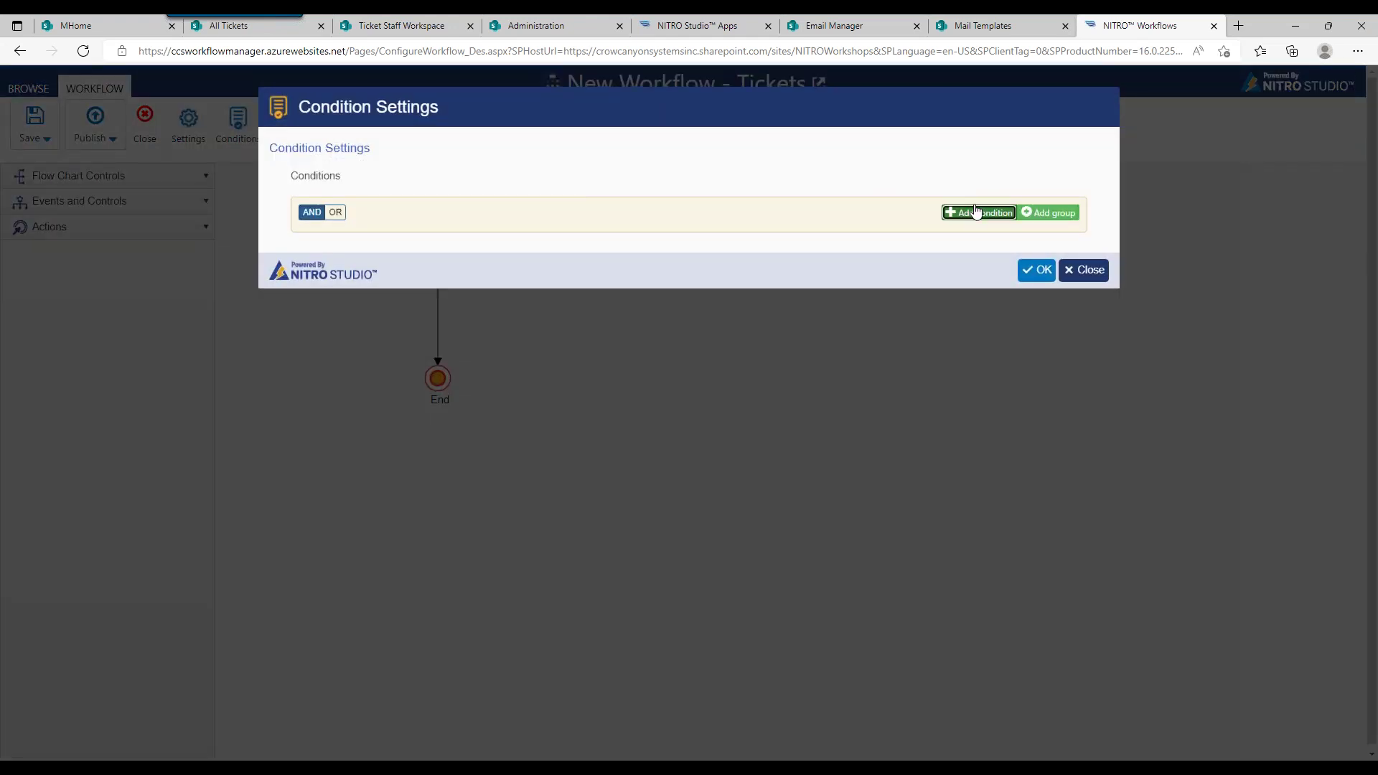
click(978, 212)
click(404, 251)
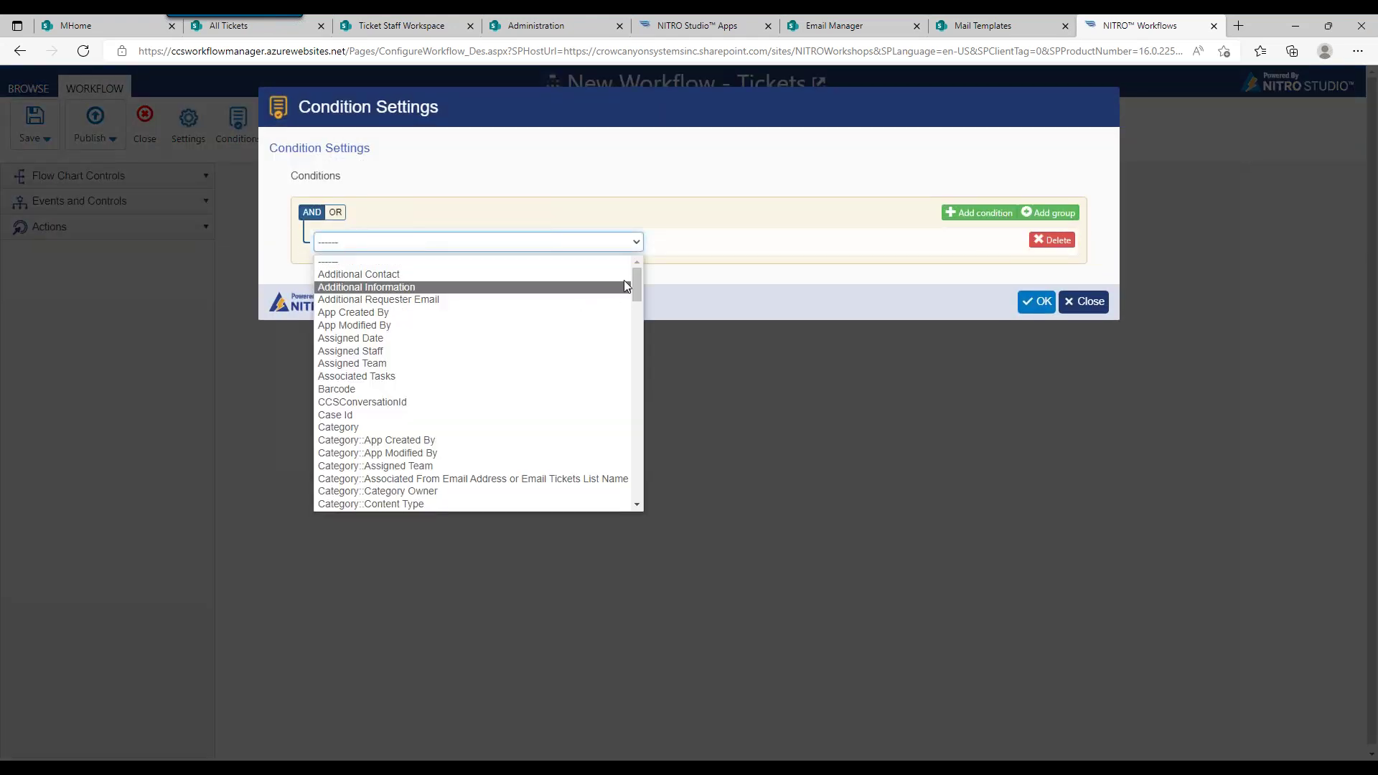
drag(637, 273, 612, 477)
click(392, 491)
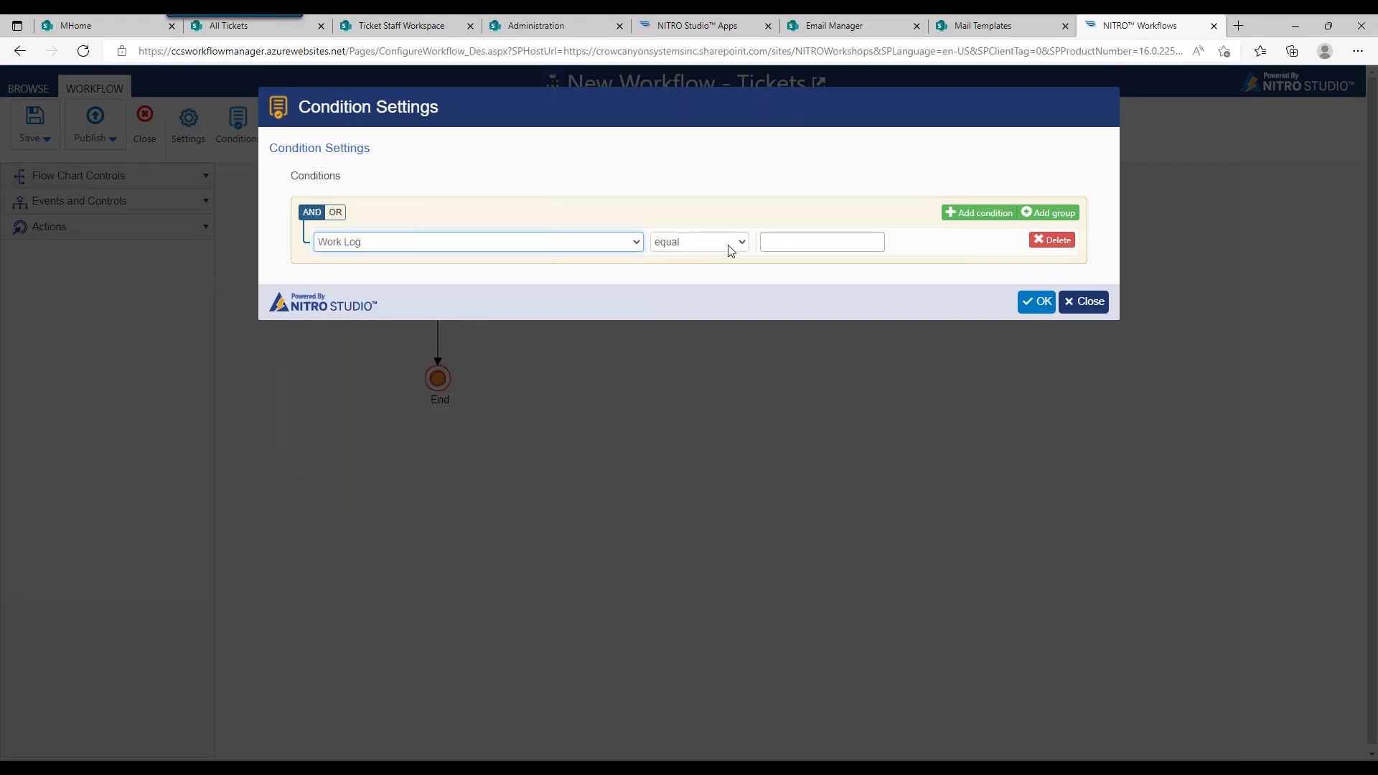
click(803, 244)
text(af)
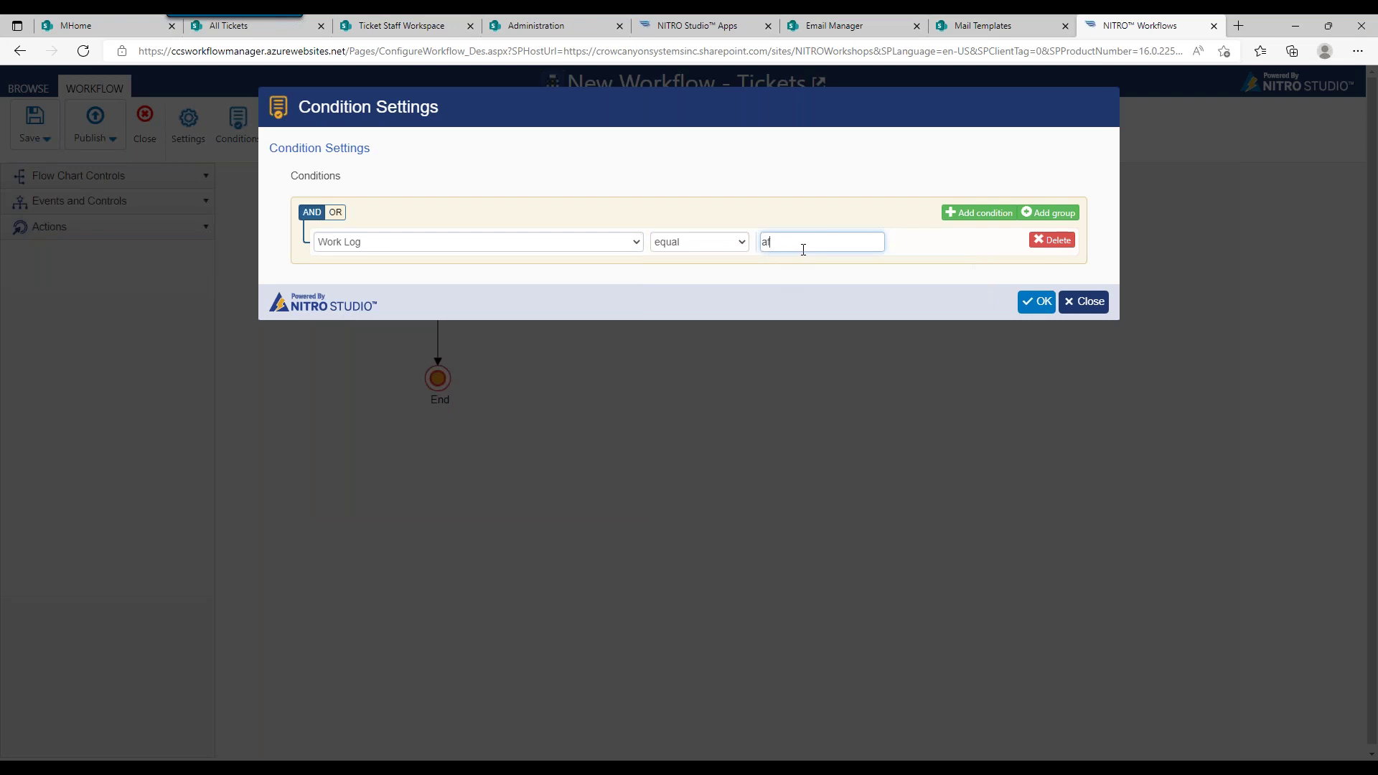
text(terchange)
text(:))
text([)
text(Any]])
click(1035, 302)
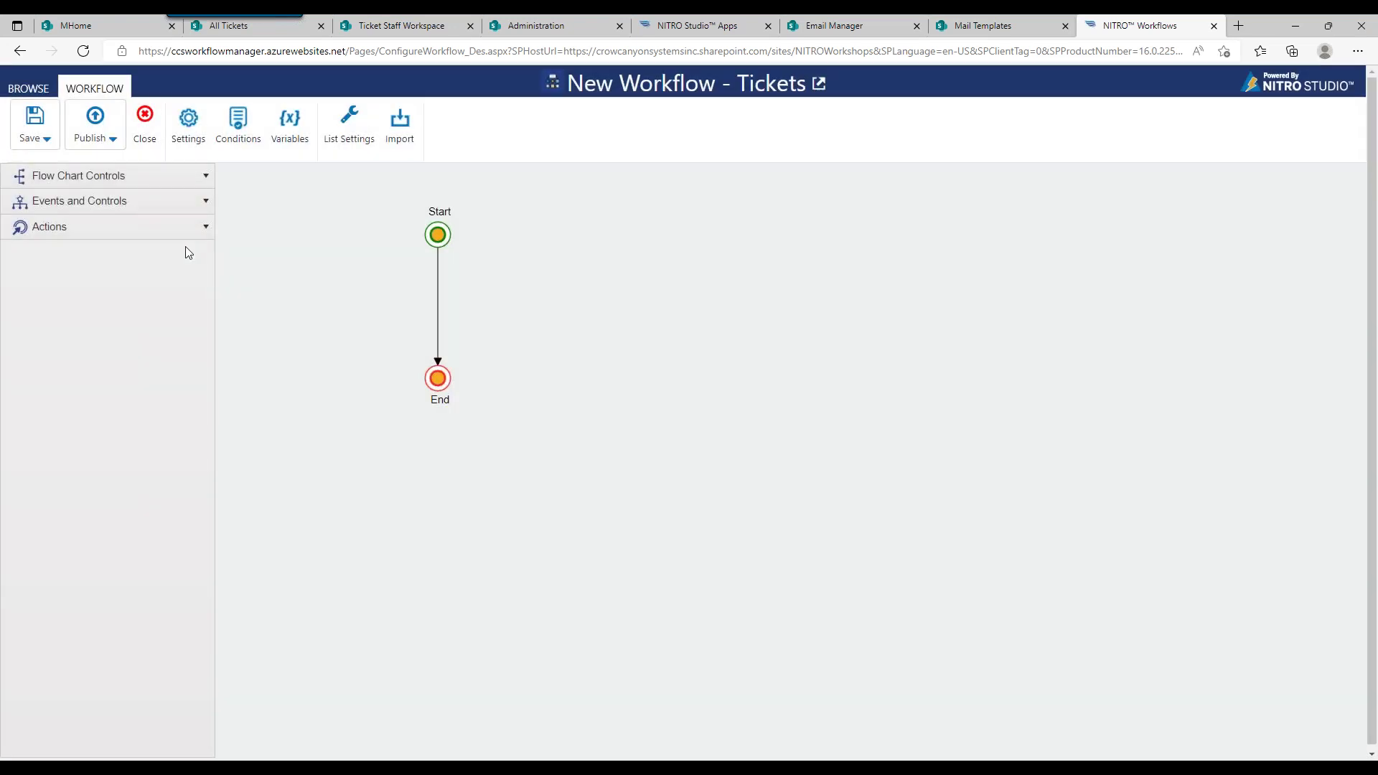
Step: Insert a Send Mail step between Start and End and straighten the flowchart layout
click(140, 230)
drag(95, 407, 438, 292)
drag(445, 378, 431, 464)
drag(445, 234, 444, 213)
drag(426, 495, 441, 496)
Step: Name the mail action 'Worklog Updated' and select the WorkLog update mail template
click(530, 282)
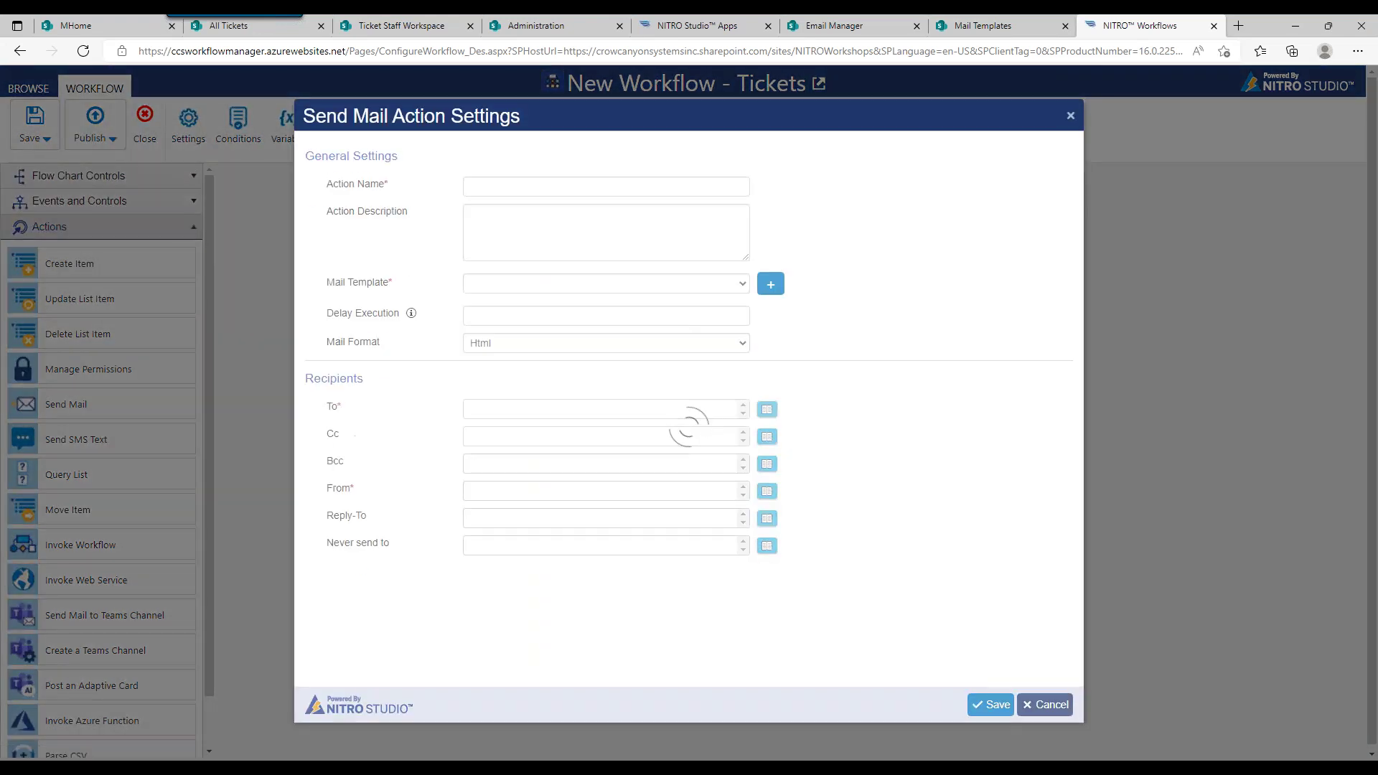
click(520, 188)
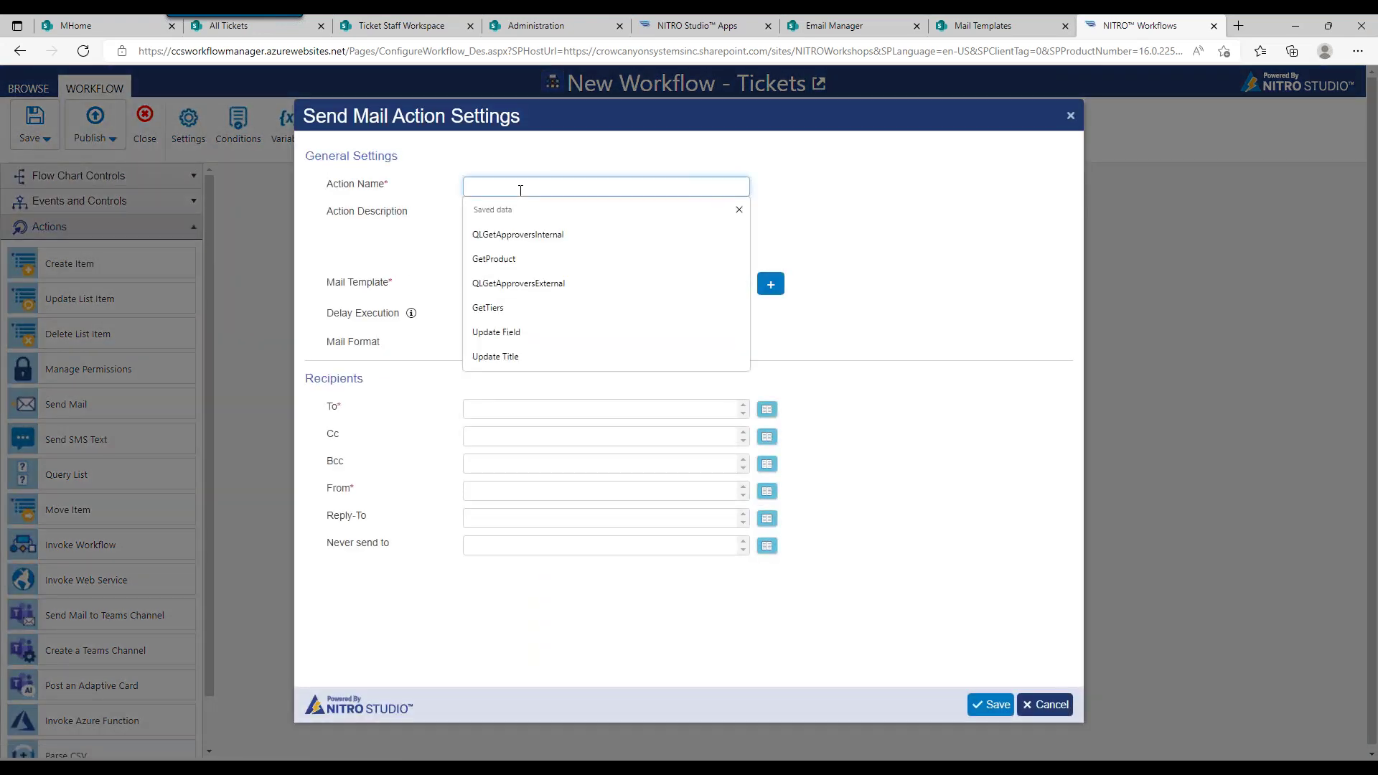
text(Wor)
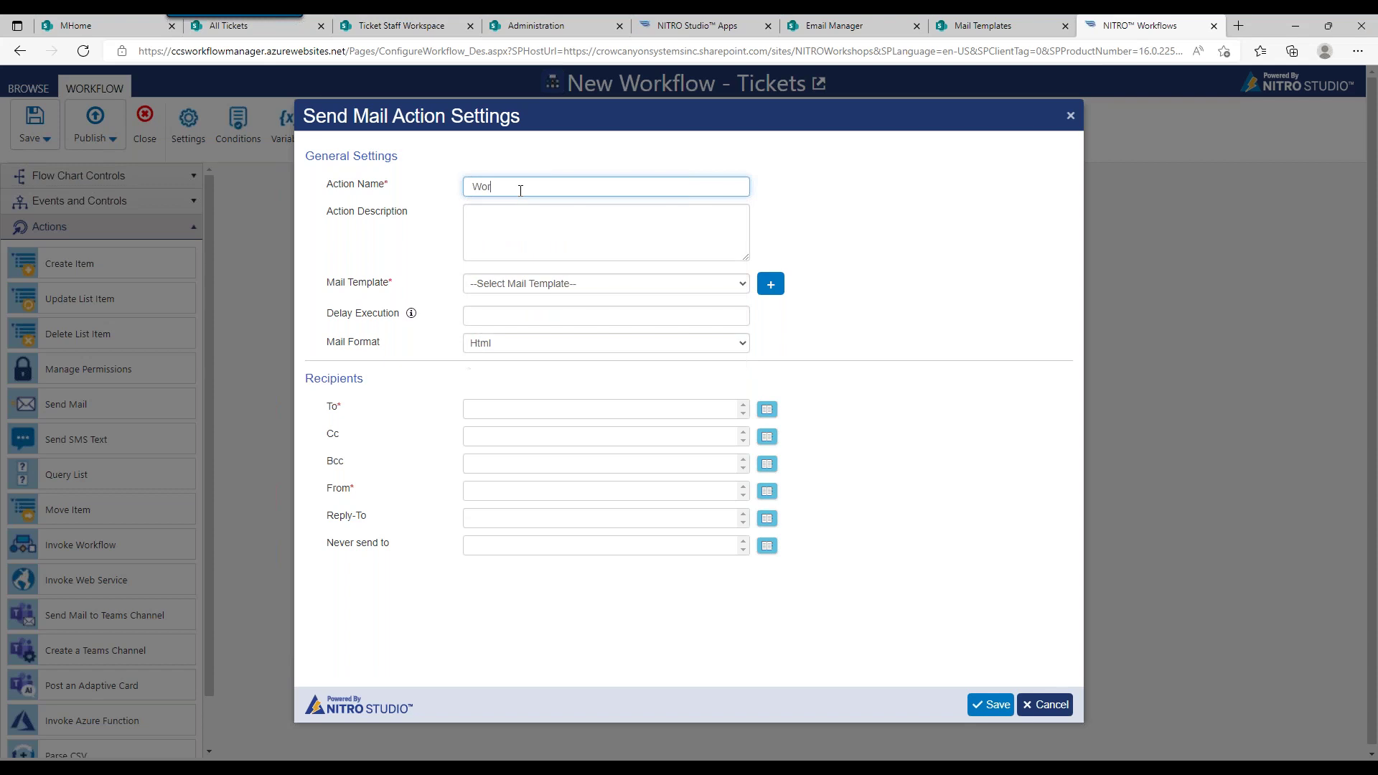
text(klog Updated)
click(549, 285)
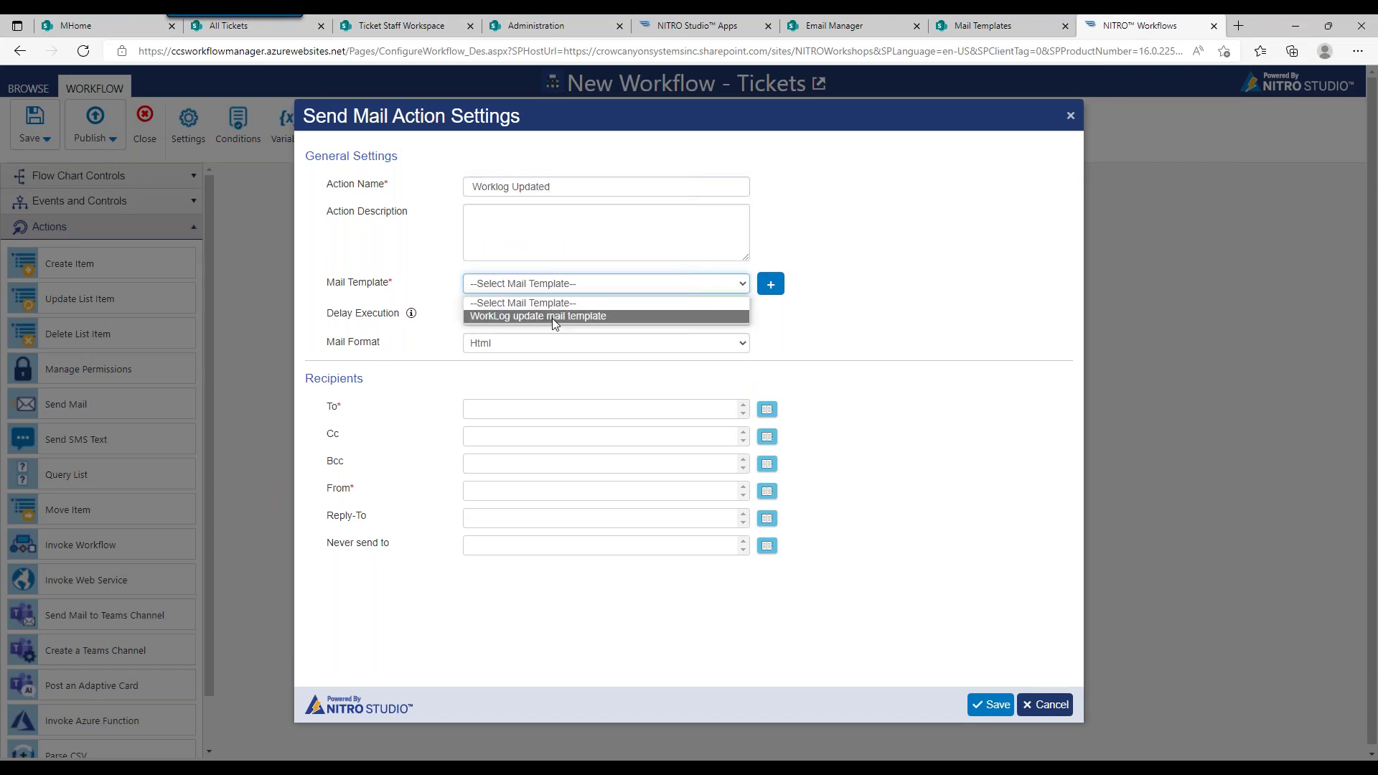
click(553, 317)
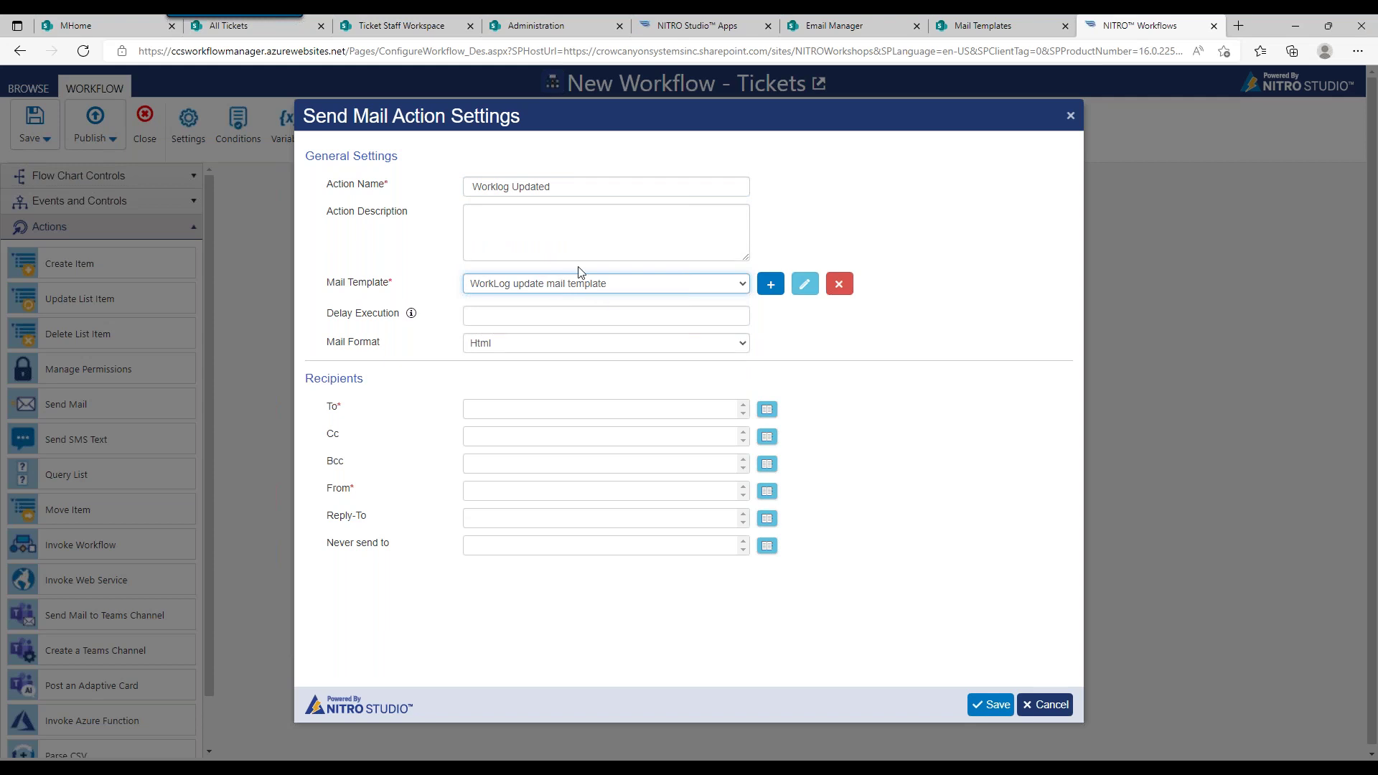
Step: Inspect the two-line body of the WorkLog update template, then close the template editor
click(805, 285)
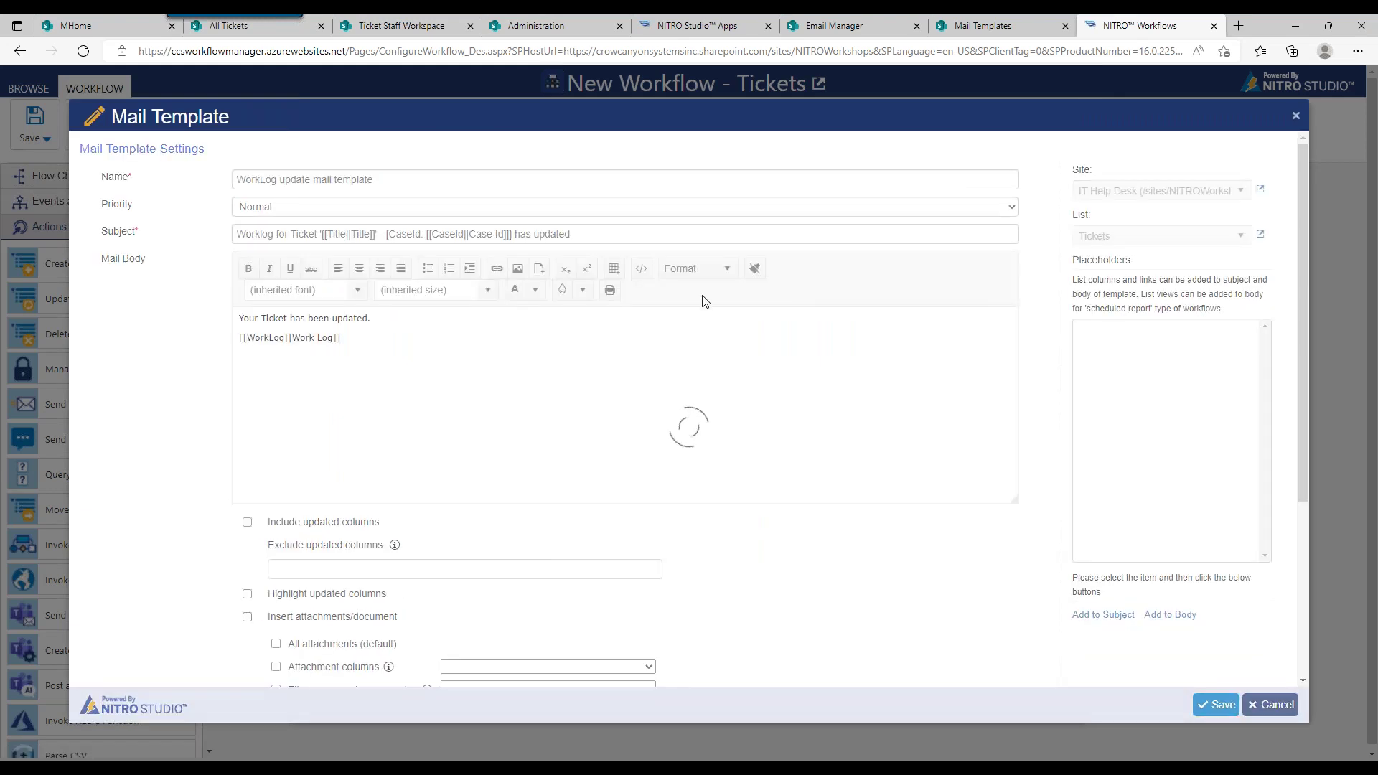
click(340, 338)
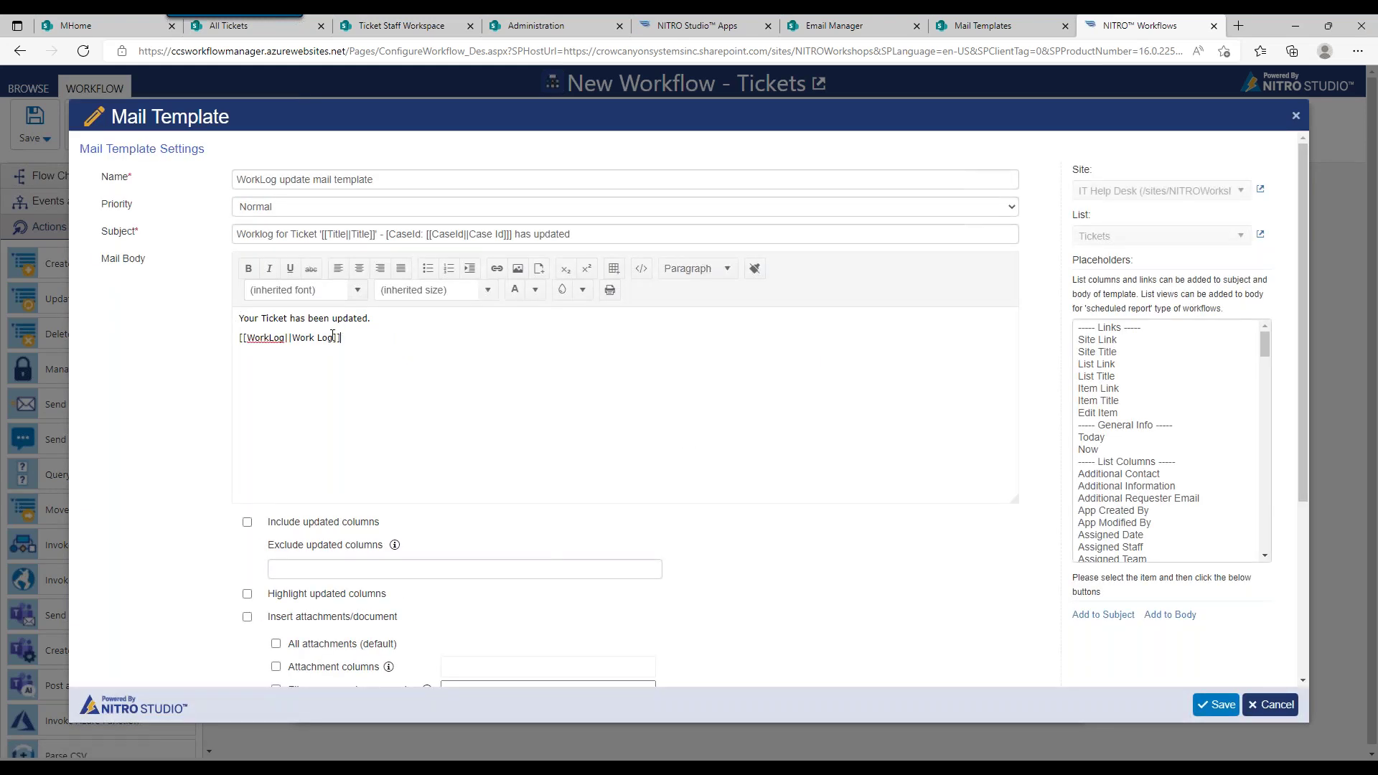
drag(340, 338, 230, 312)
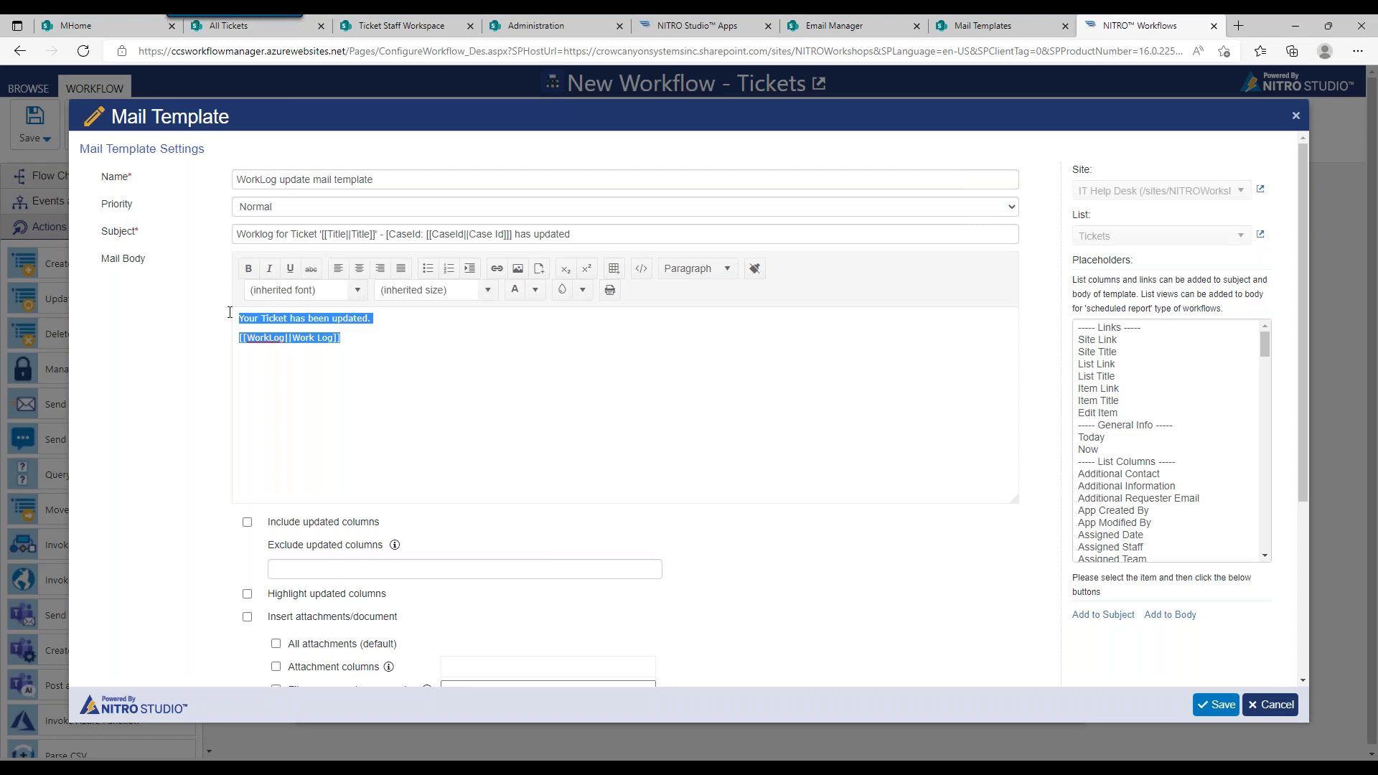
click(321, 329)
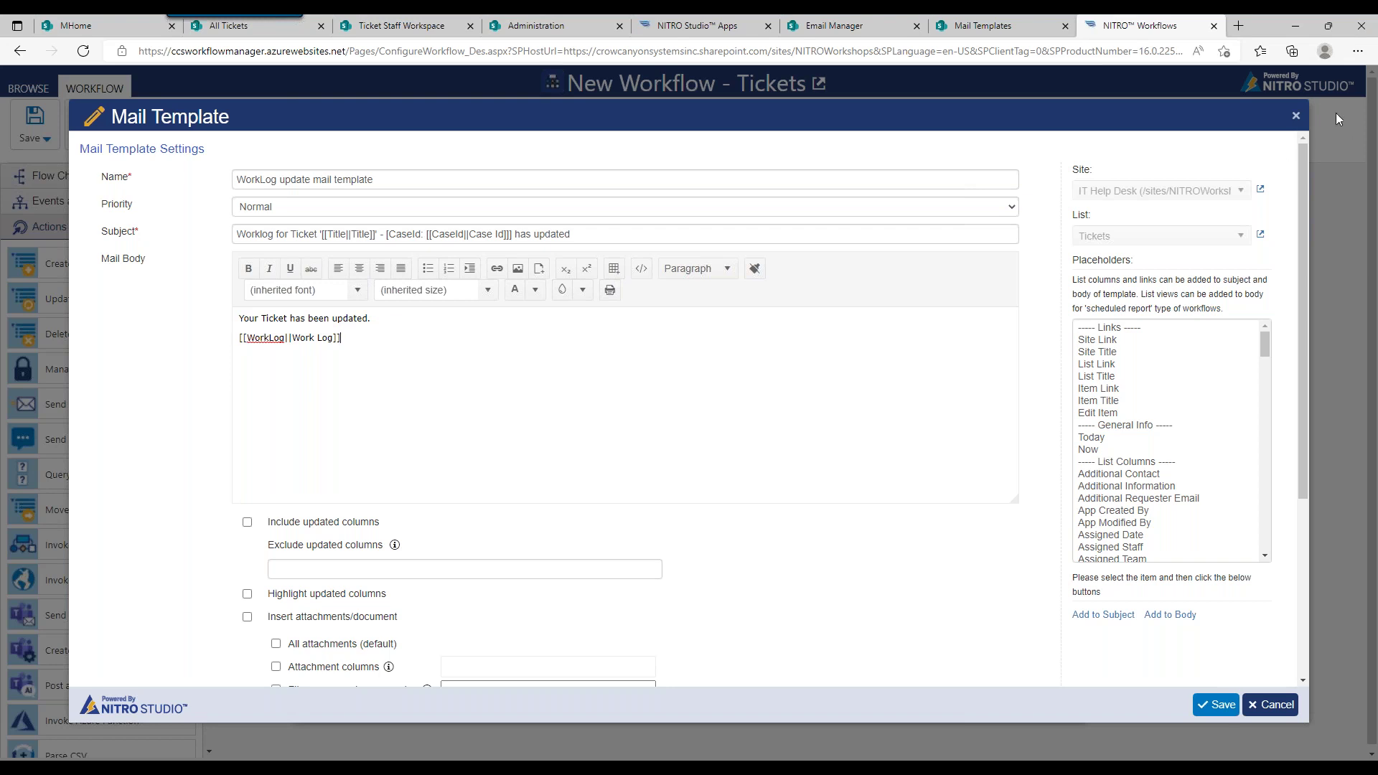
click(1295, 117)
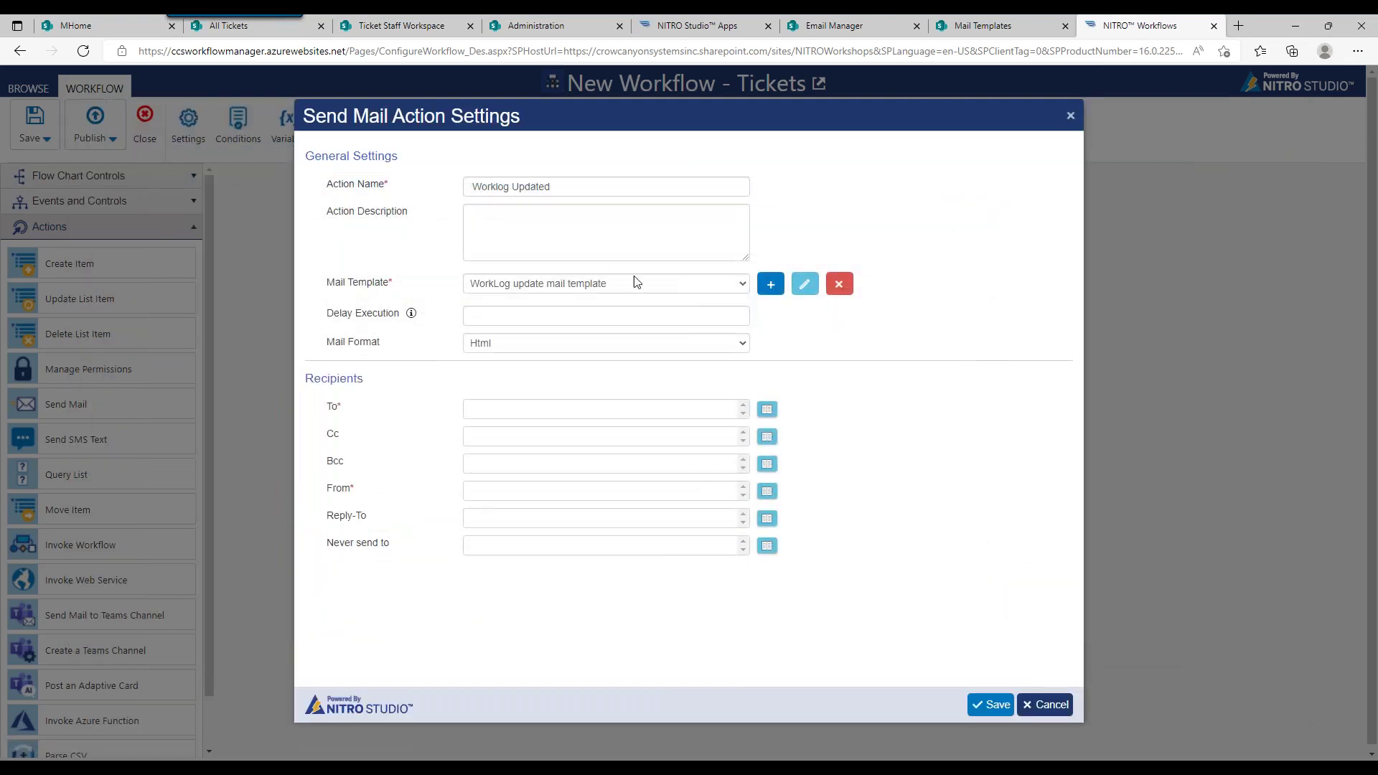
Step: Set the email's To recipient to the ticket's Requester column
click(766, 409)
click(492, 330)
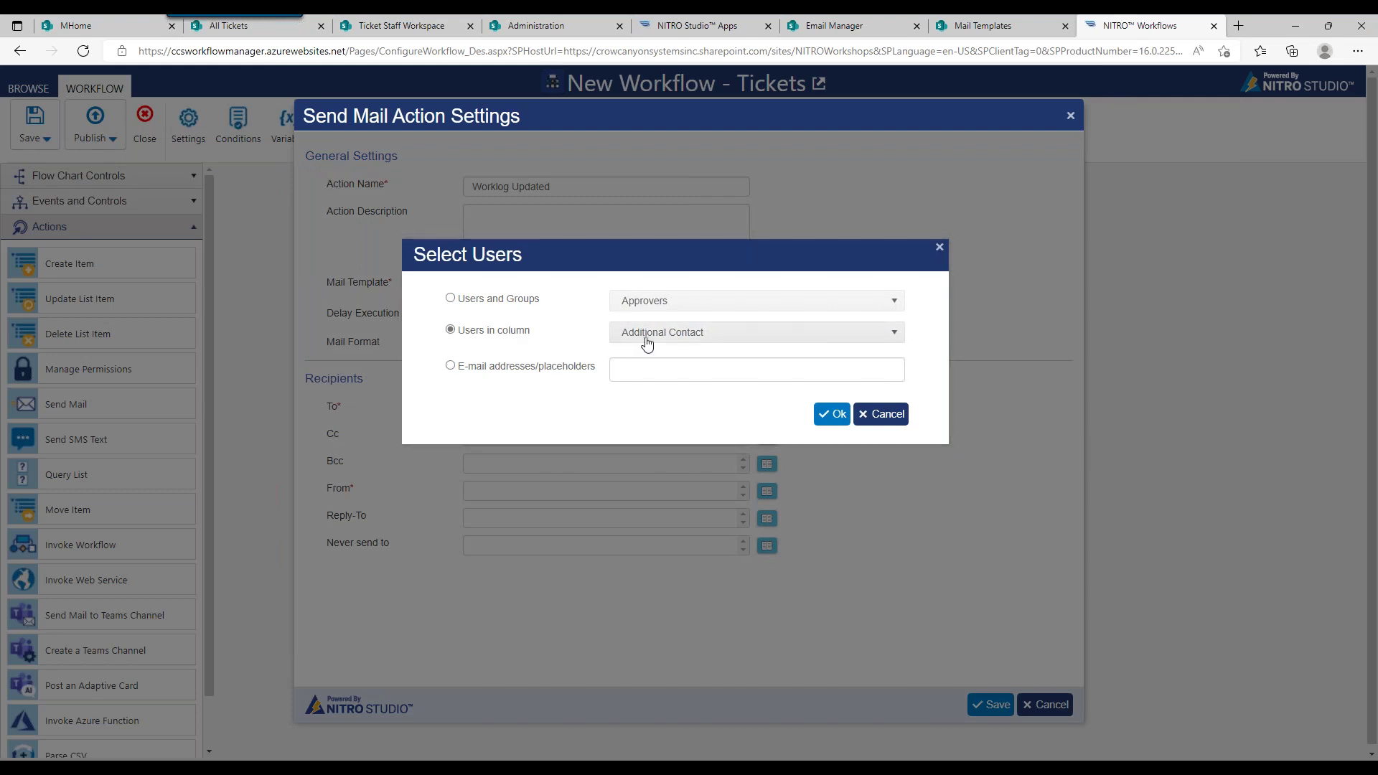
click(671, 333)
drag(897, 398, 879, 463)
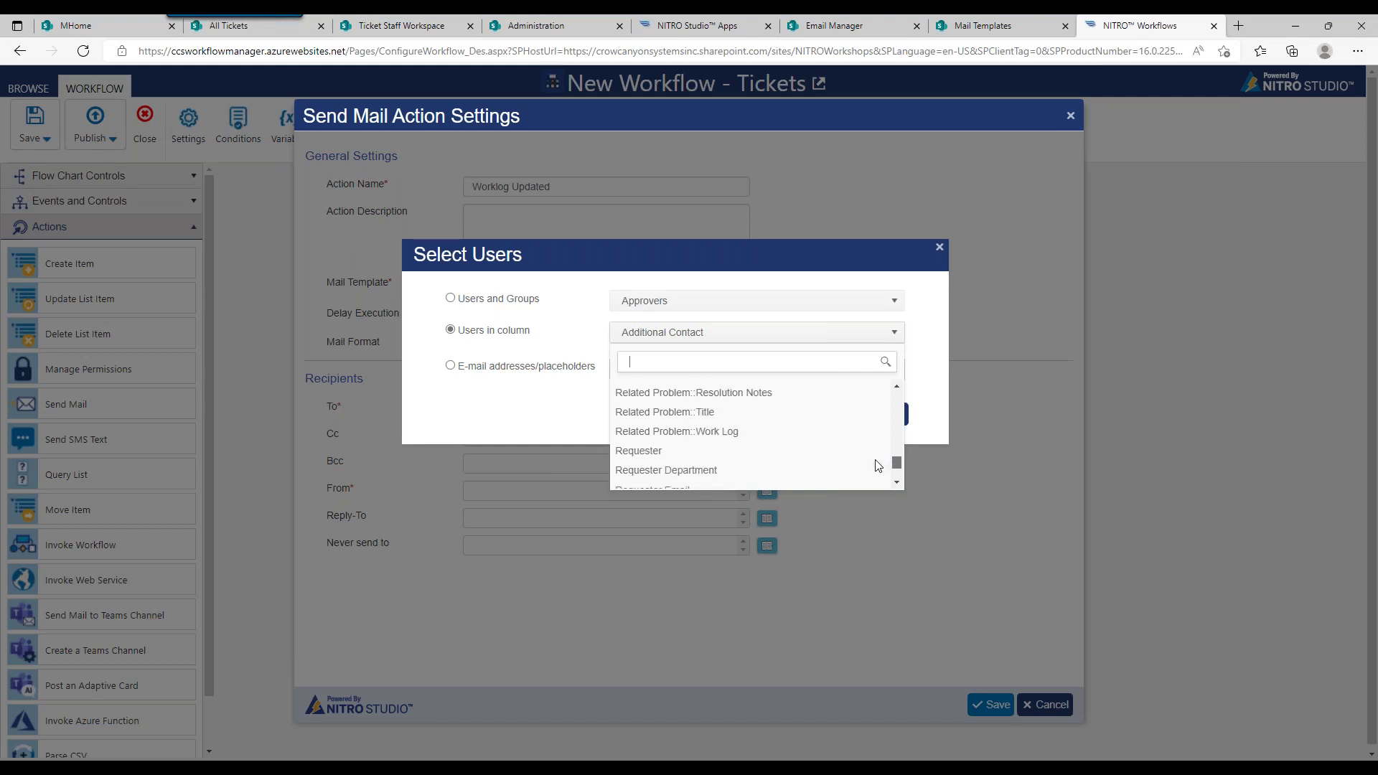
click(701, 453)
click(835, 417)
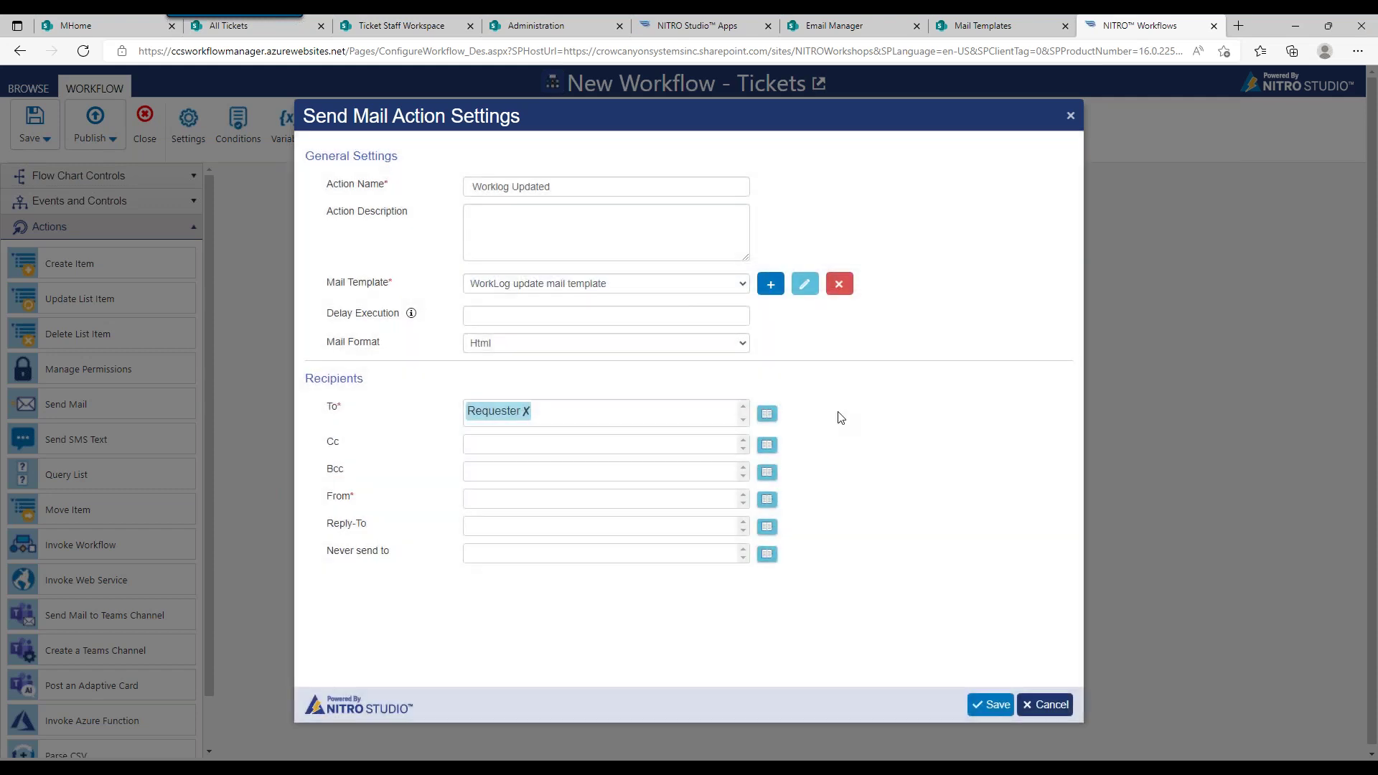
click(767, 499)
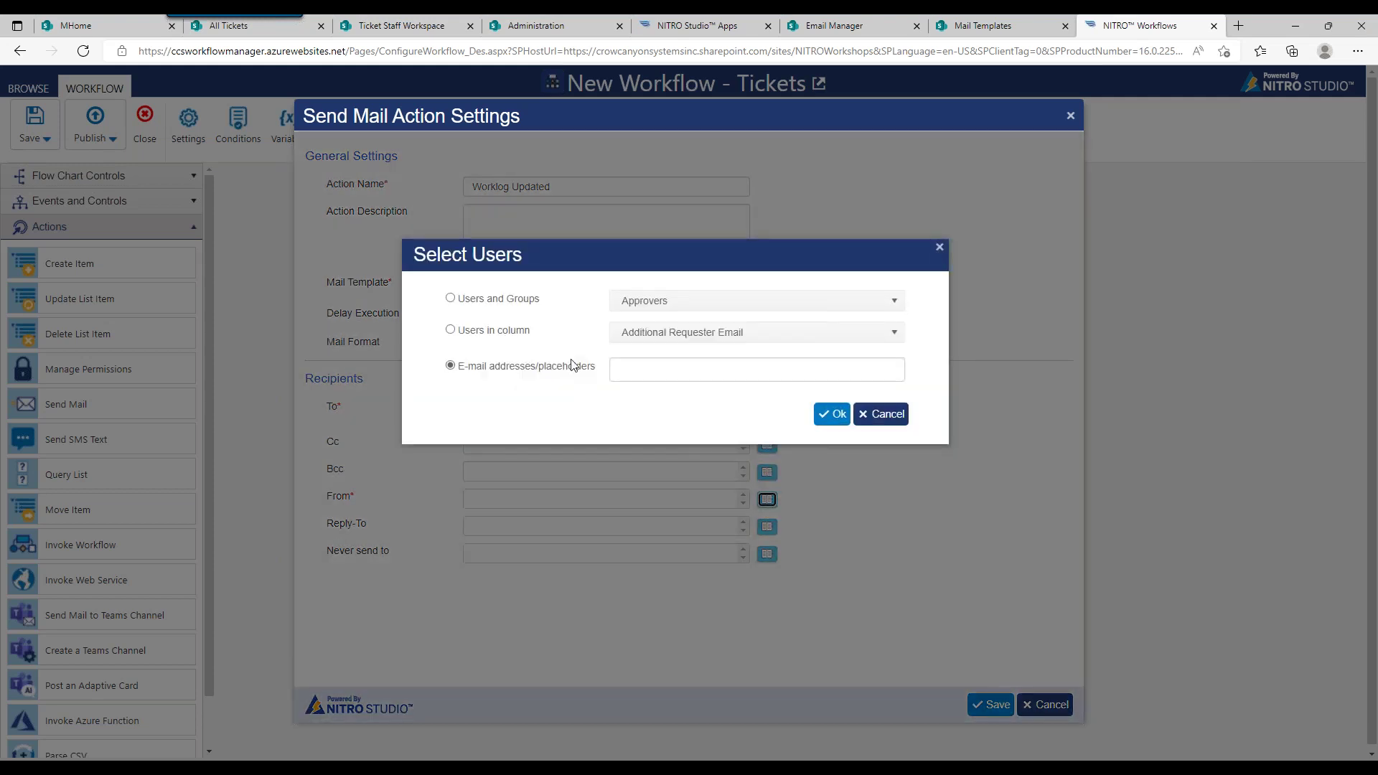
click(695, 370)
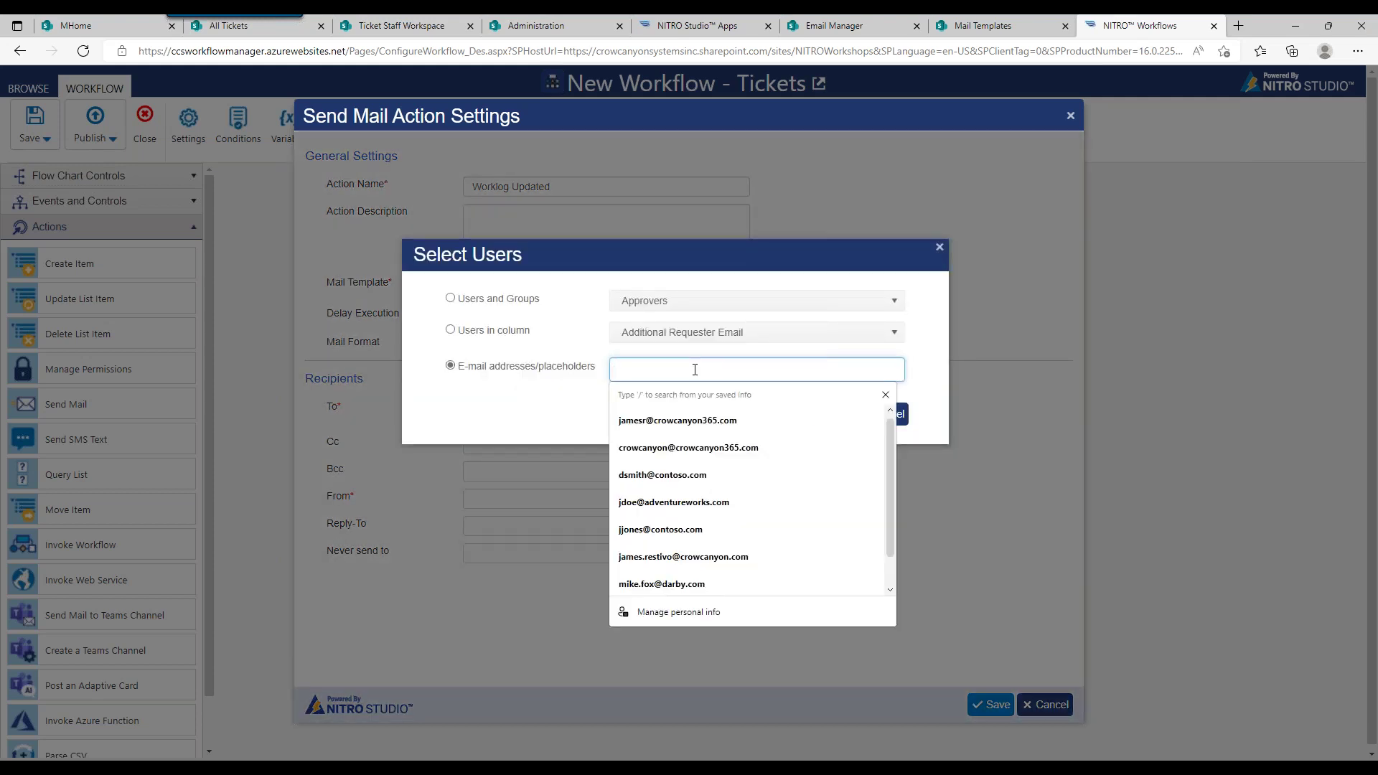
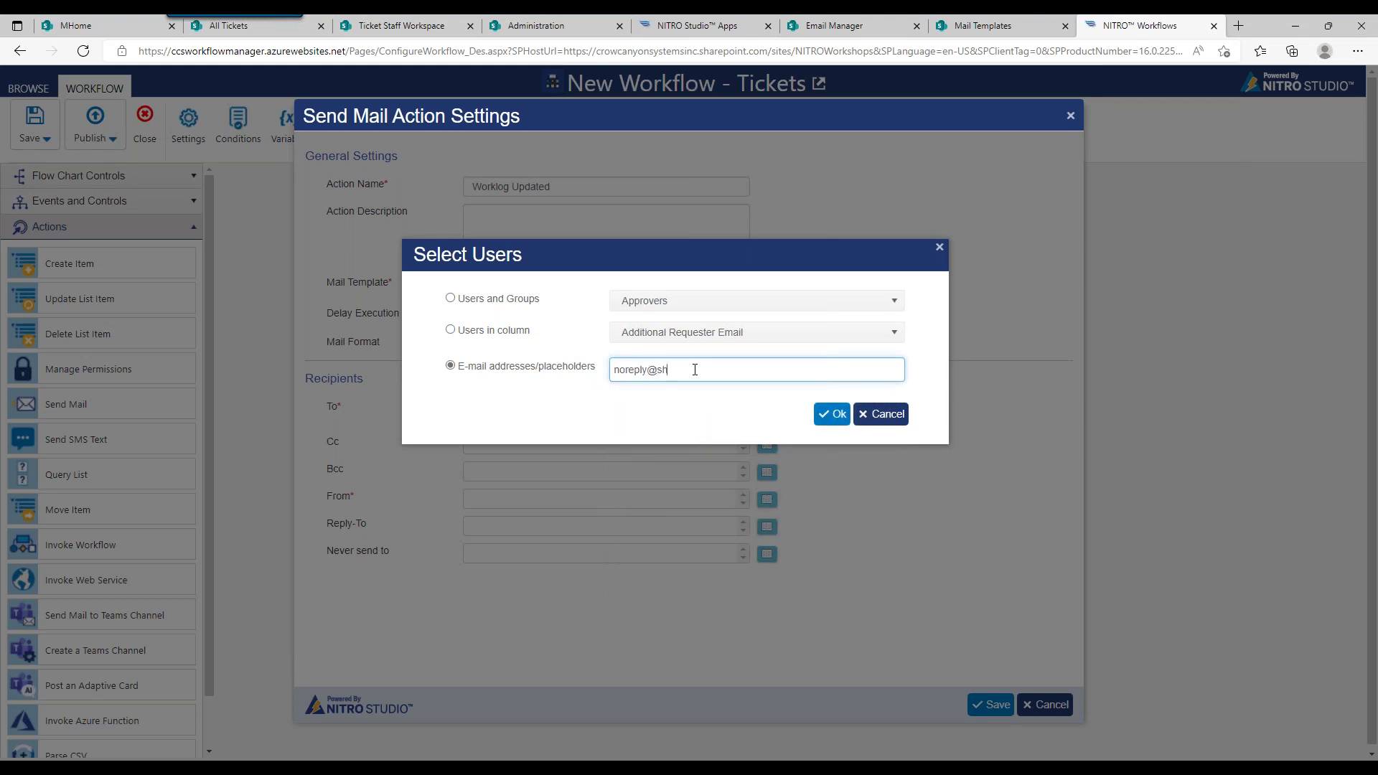
click(832, 414)
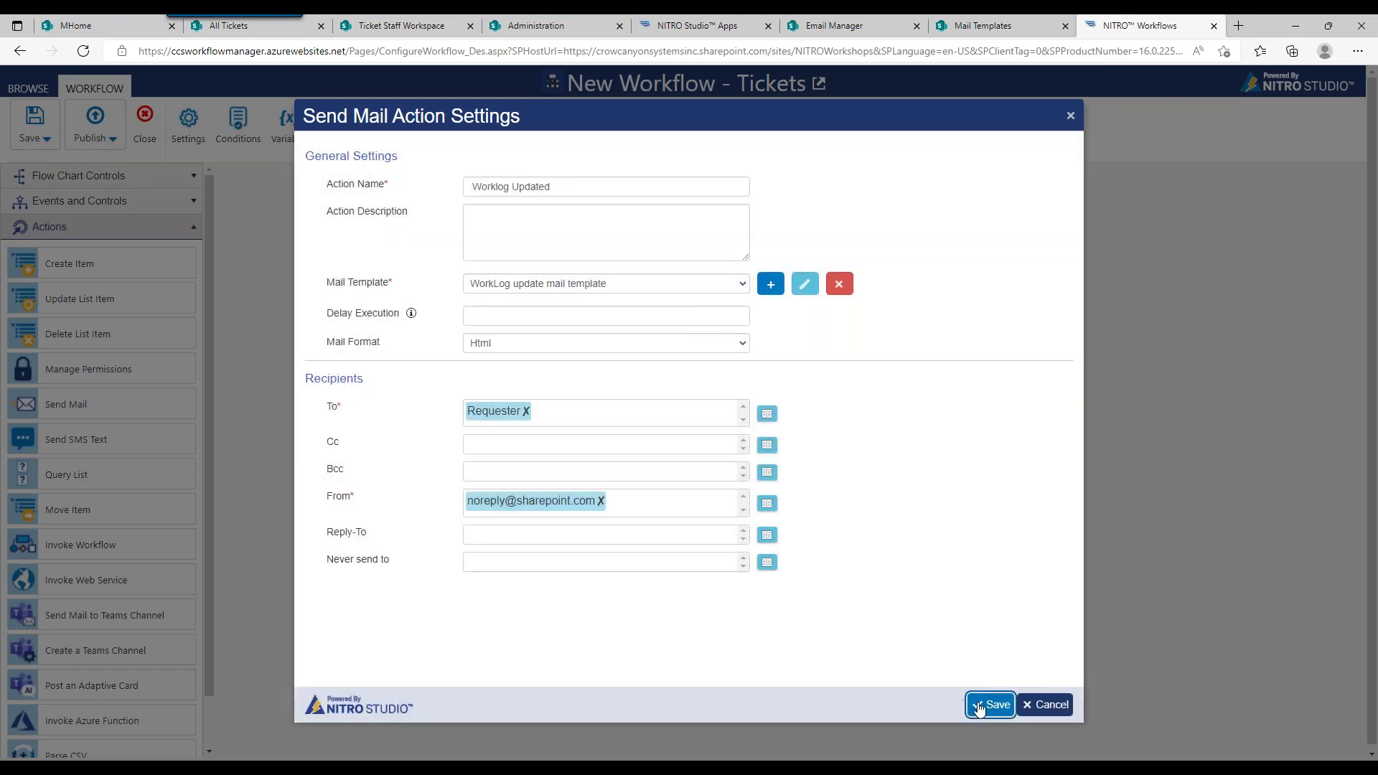
click(982, 705)
drag(496, 292, 495, 313)
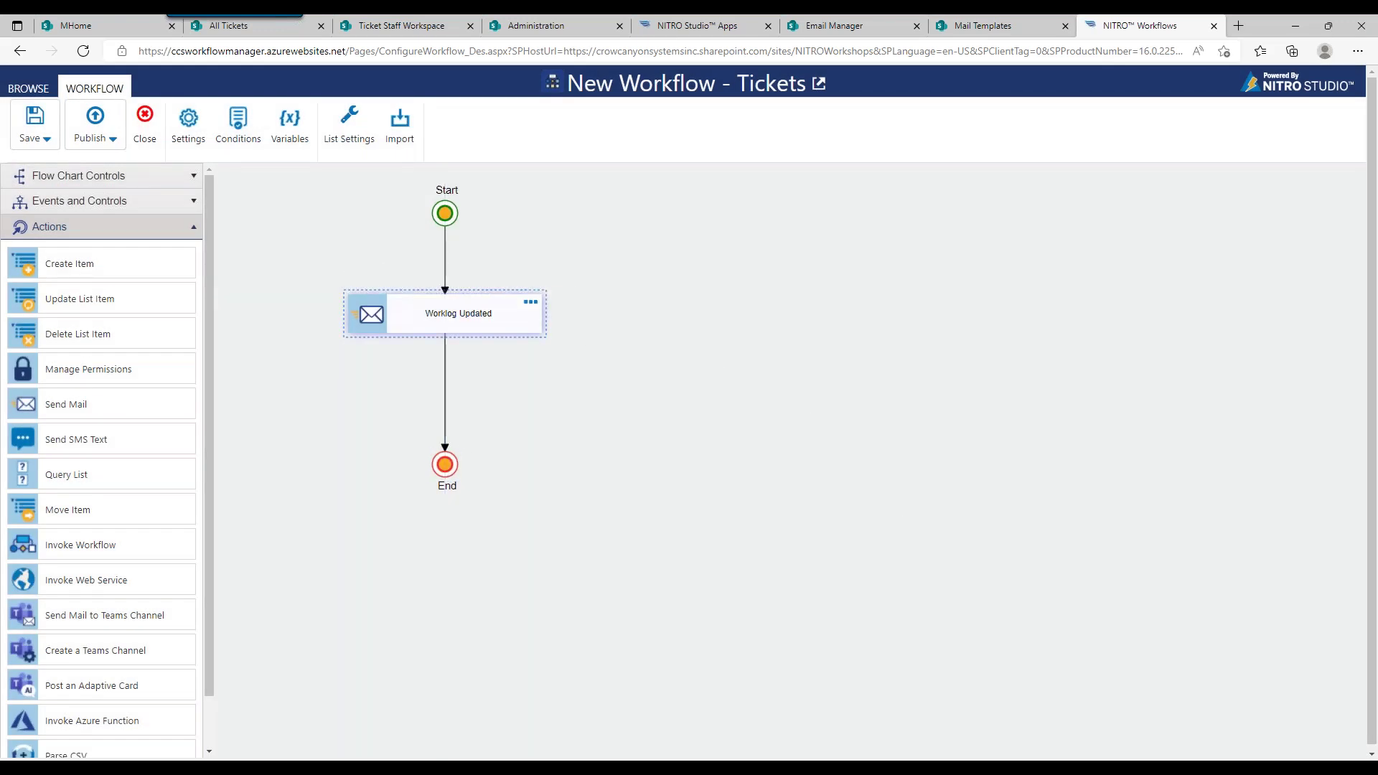
Step: Add a second condition row on Modified with the not equal operator
click(227, 129)
click(977, 213)
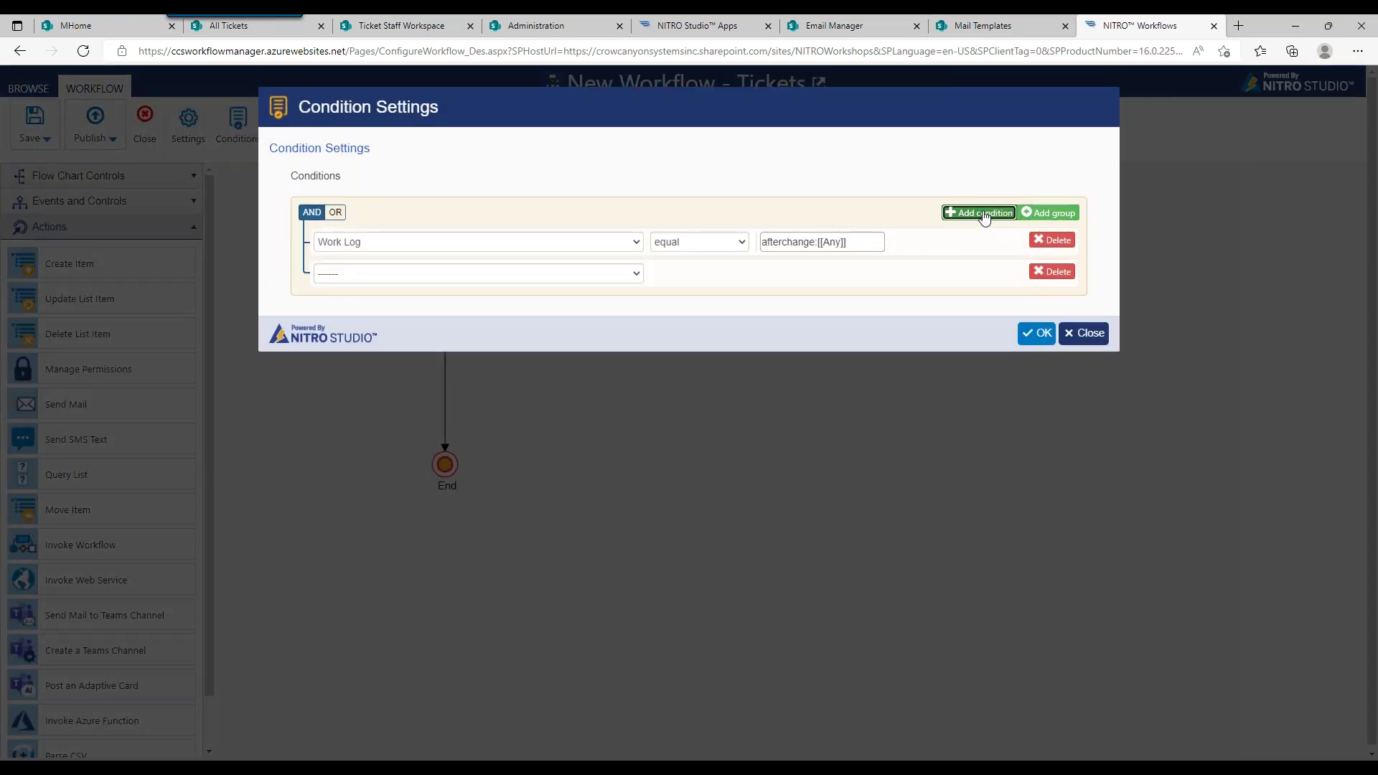
click(365, 277)
drag(634, 327, 630, 420)
click(461, 469)
click(693, 273)
click(674, 304)
click(761, 272)
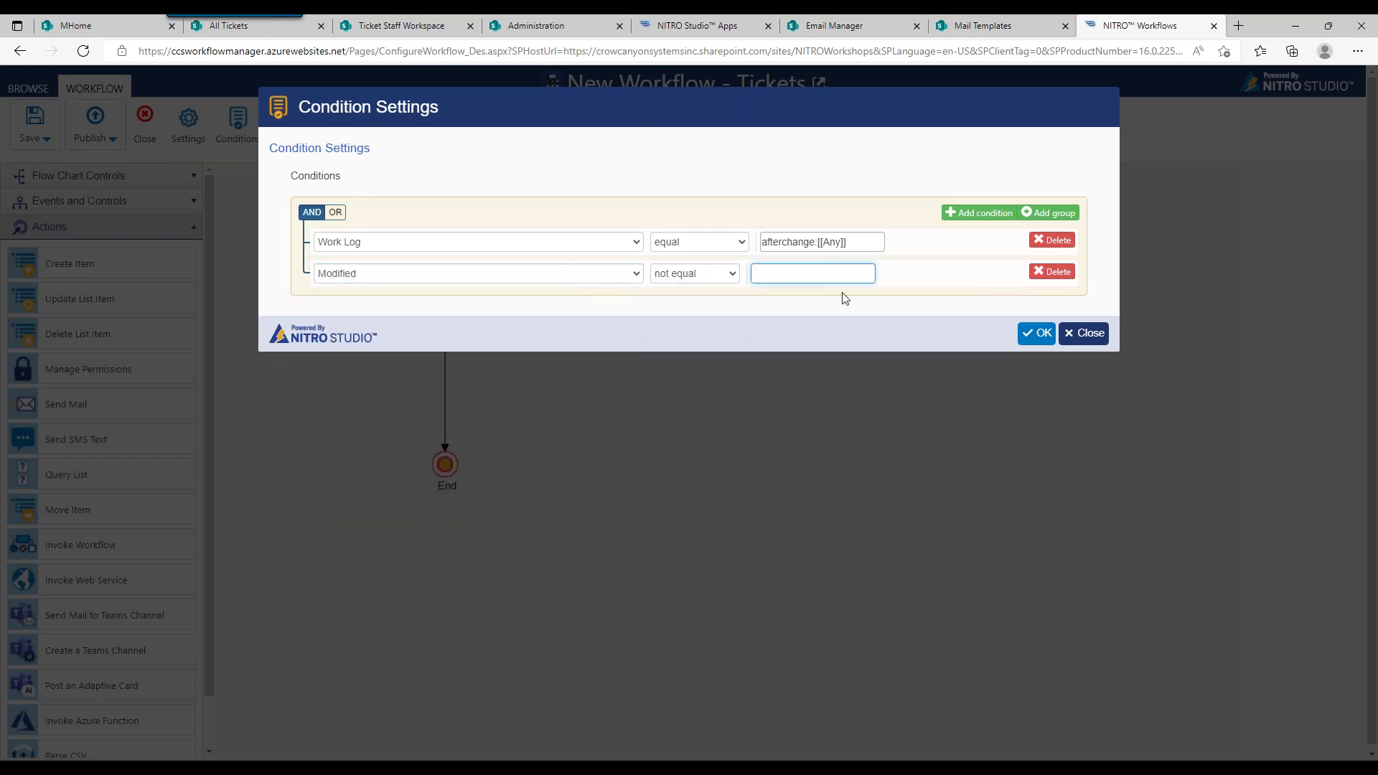
Step: Draft the value '%%[Created by' and reopen the field list to switch to Modified By
text({Cirrremt)
key(BackSpace)
key(BackSpace)
text(n)
key(BackSpace)
key(BackSpace)
key(BackSpace)
key(BackSpace)
key(BackSpace)
key(BackSpace)
text(%%[Created by)
click(572, 279)
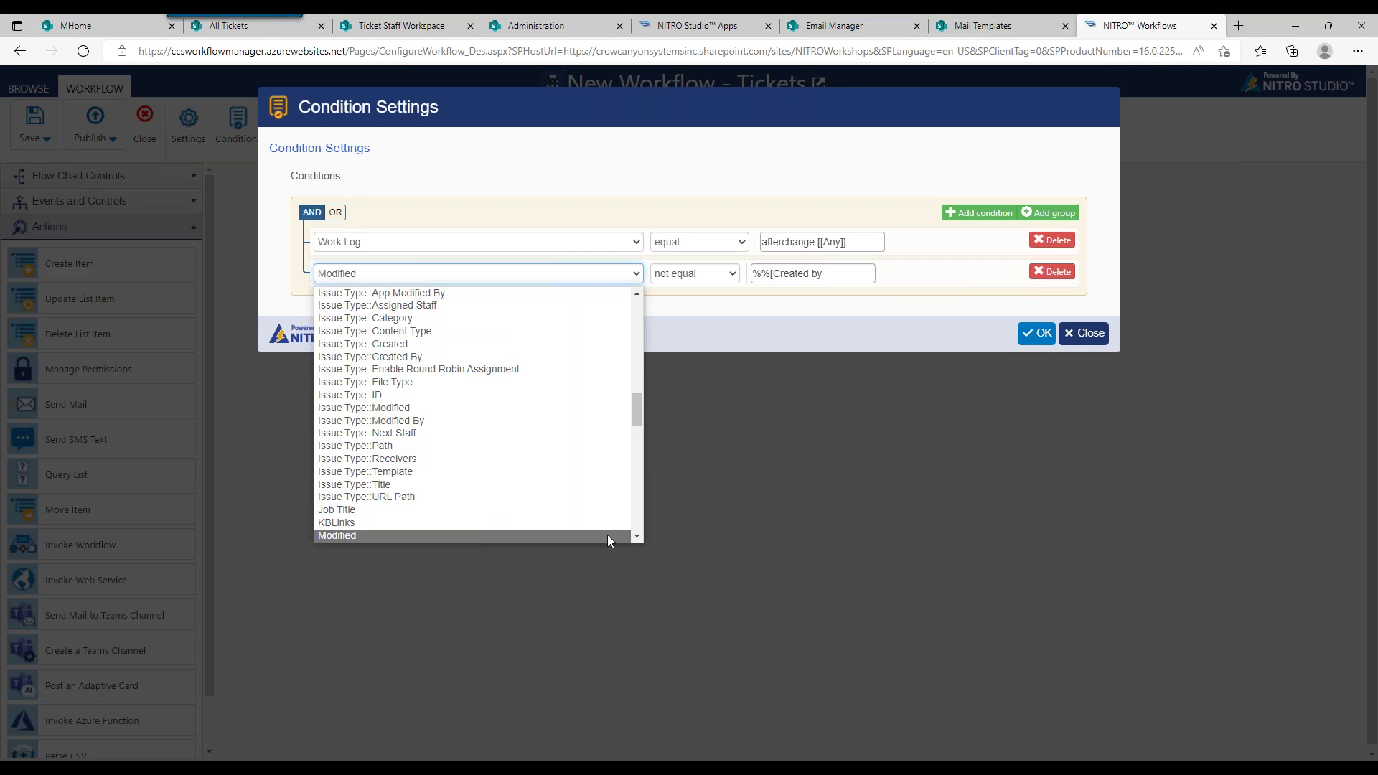
scroll(637, 538, down, 1)
Step: Set the second condition to Modified By not equal %%[Requester|Requester]%% and save the conditions
click(567, 516)
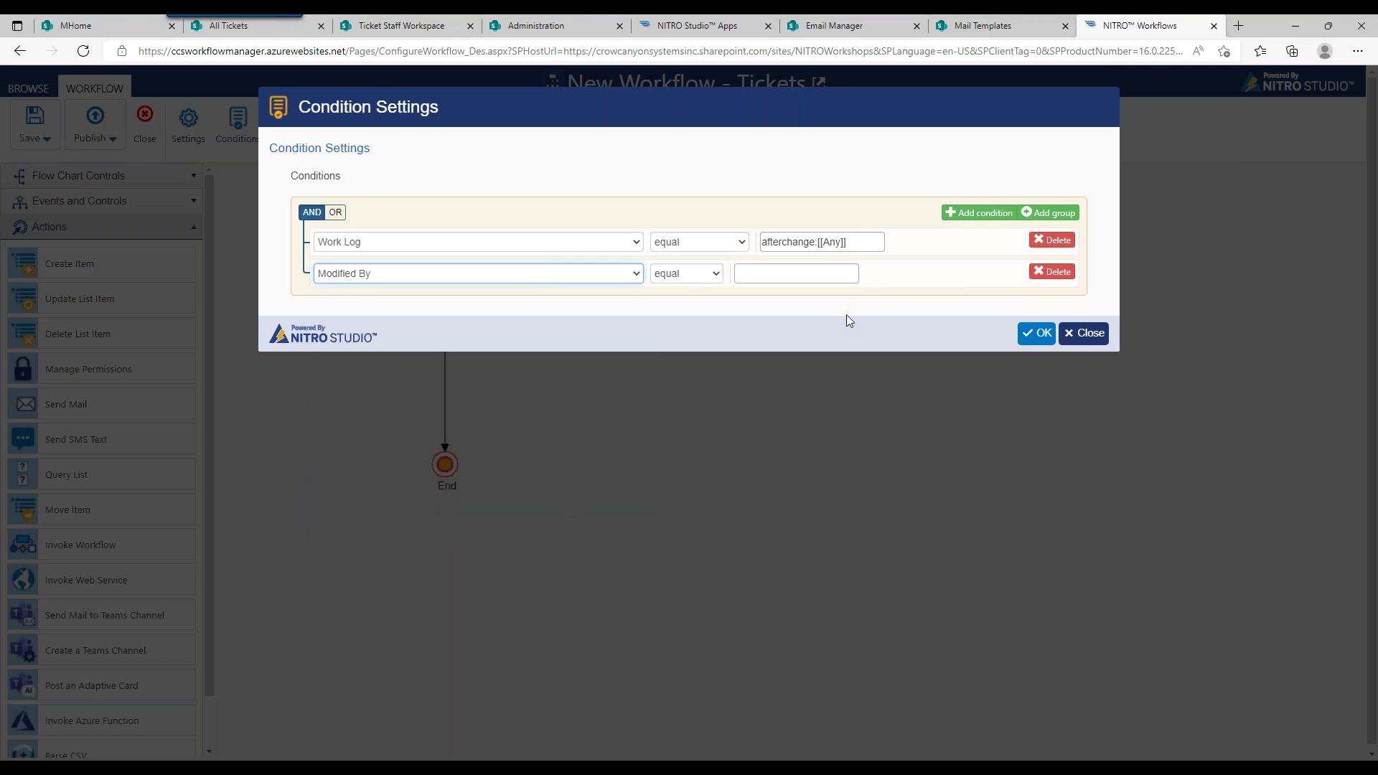
click(715, 276)
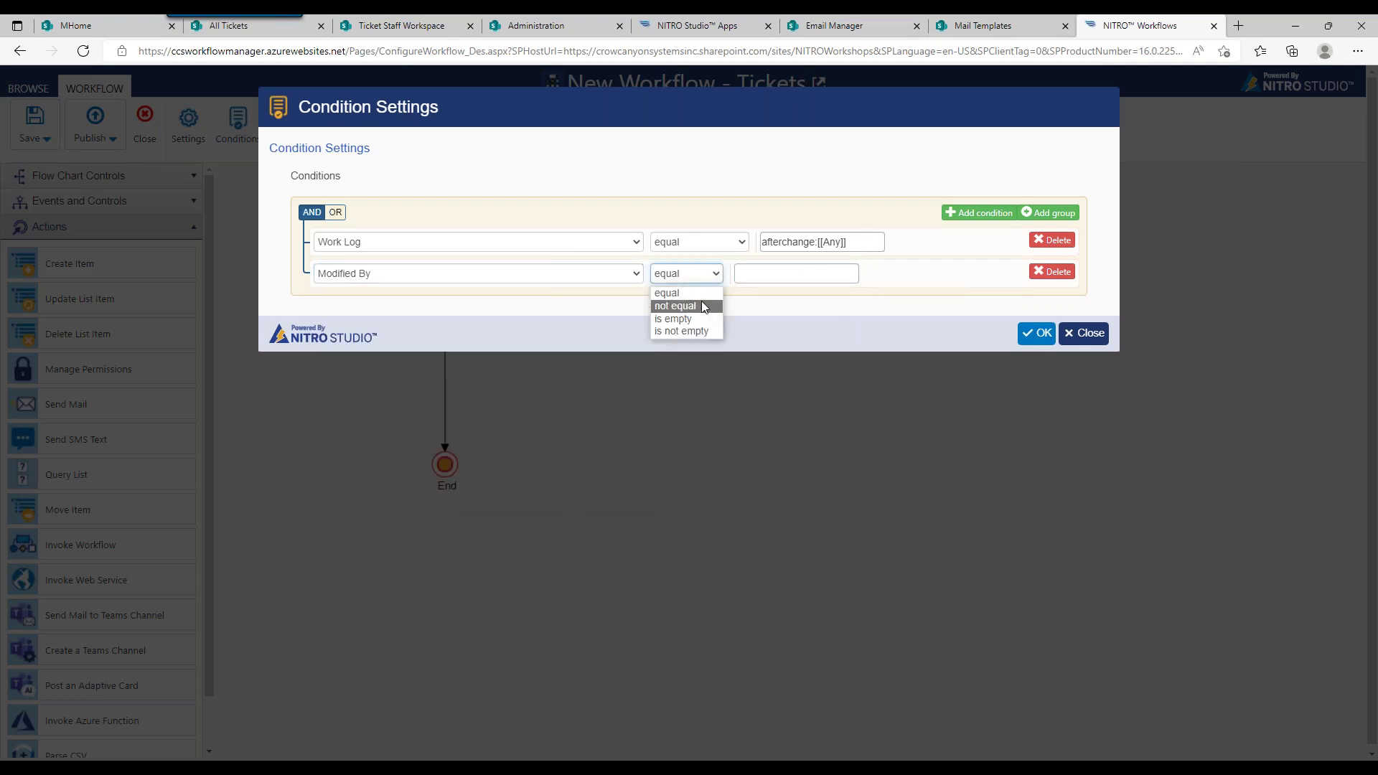
click(707, 304)
click(810, 280)
text(%%[C)
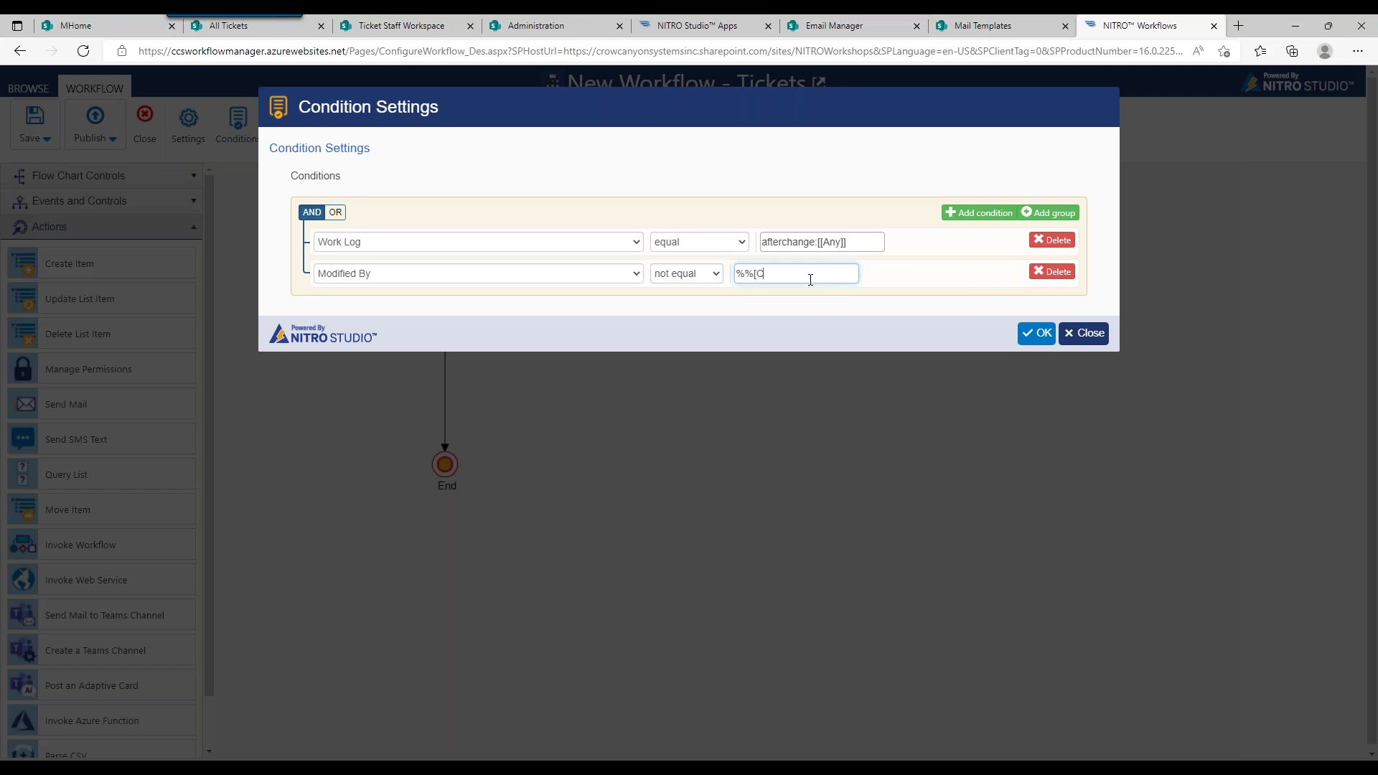
text(reated by|Author]%%)
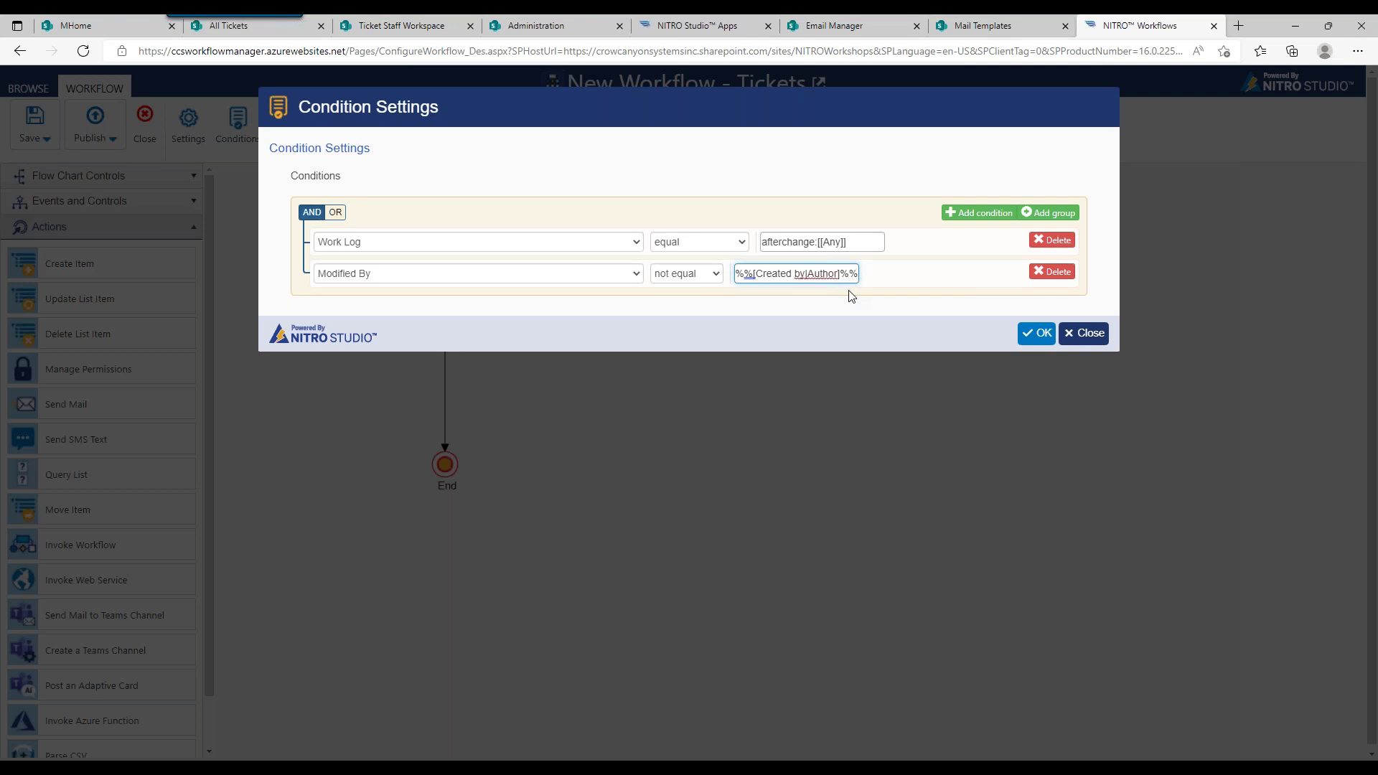
drag(744, 277, 805, 275)
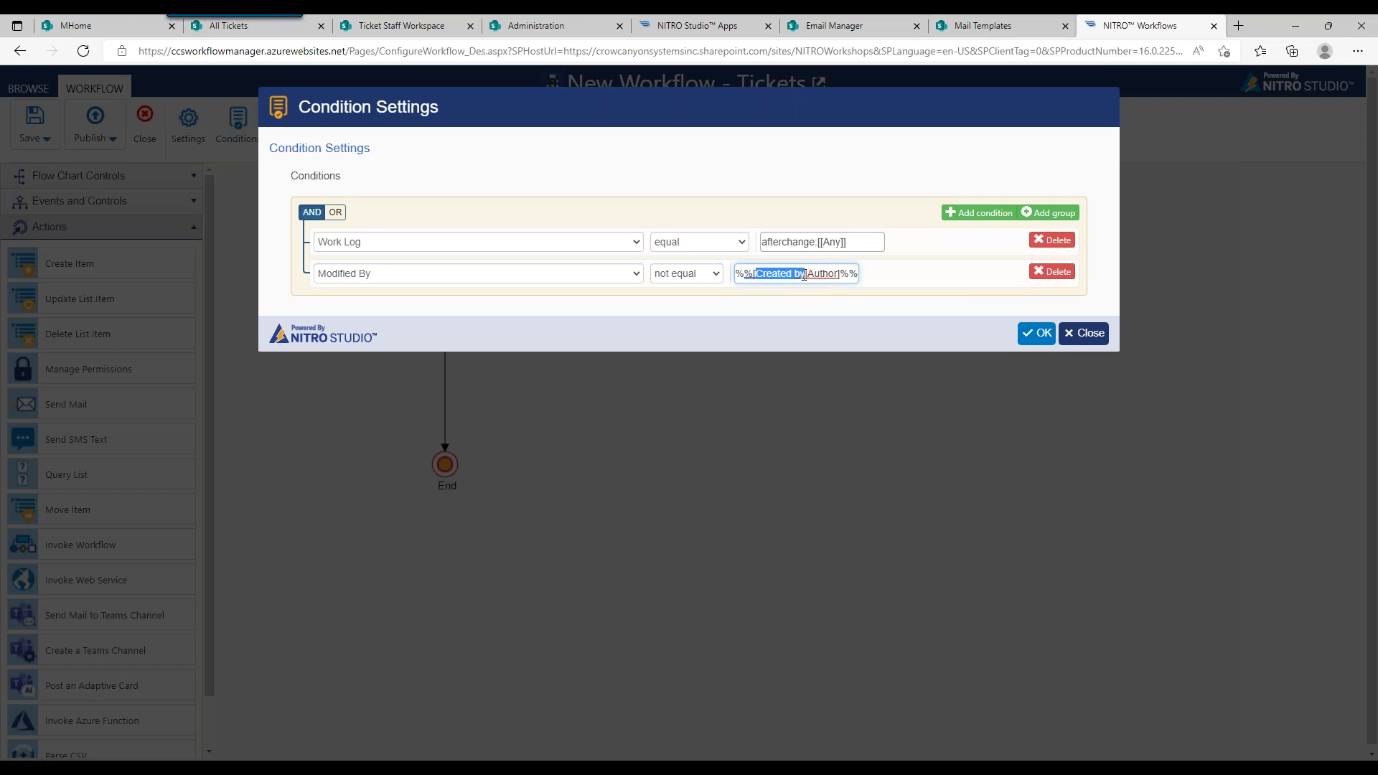
text(Requester)
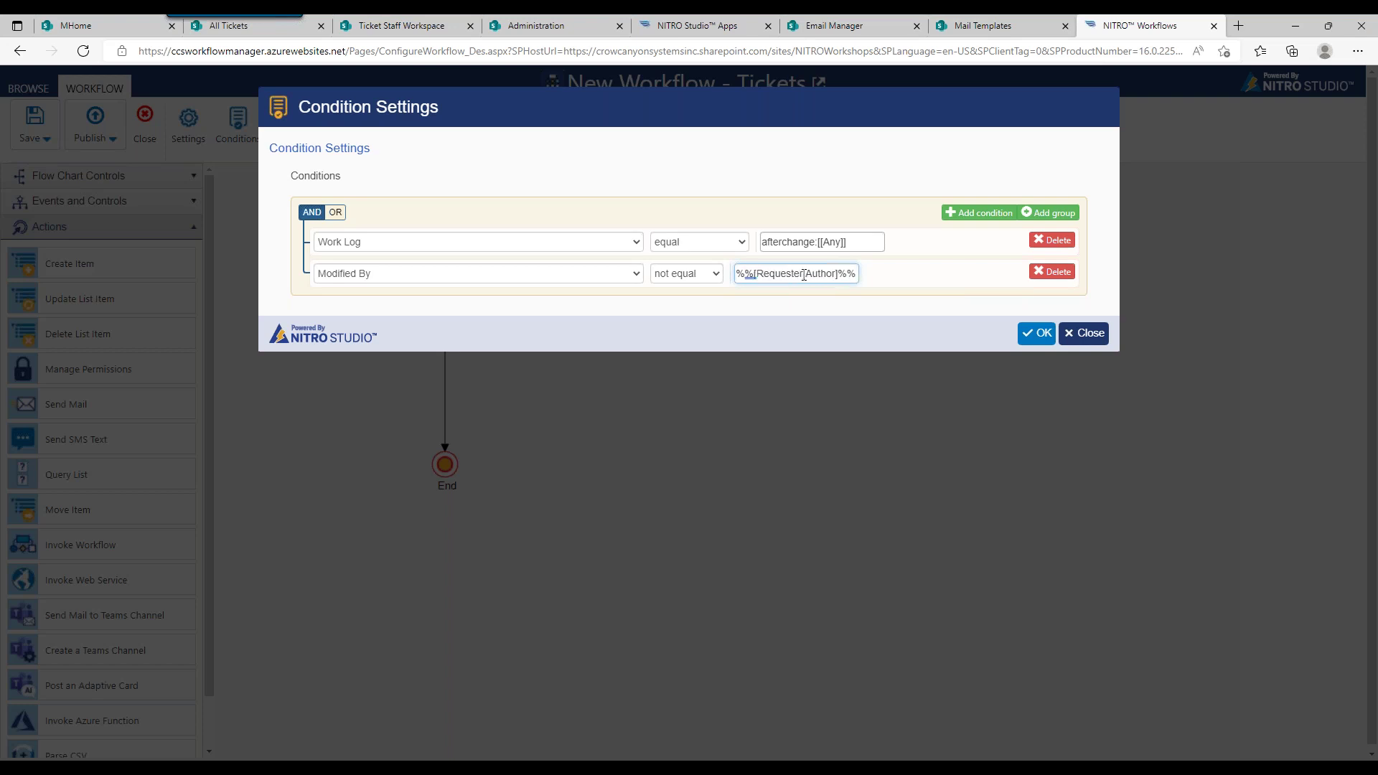
key(Delete)
key(Delete)
key(Delete)
key(Delete)
key(Delete)
key(Delete)
key(Delete)
text(Requester|)
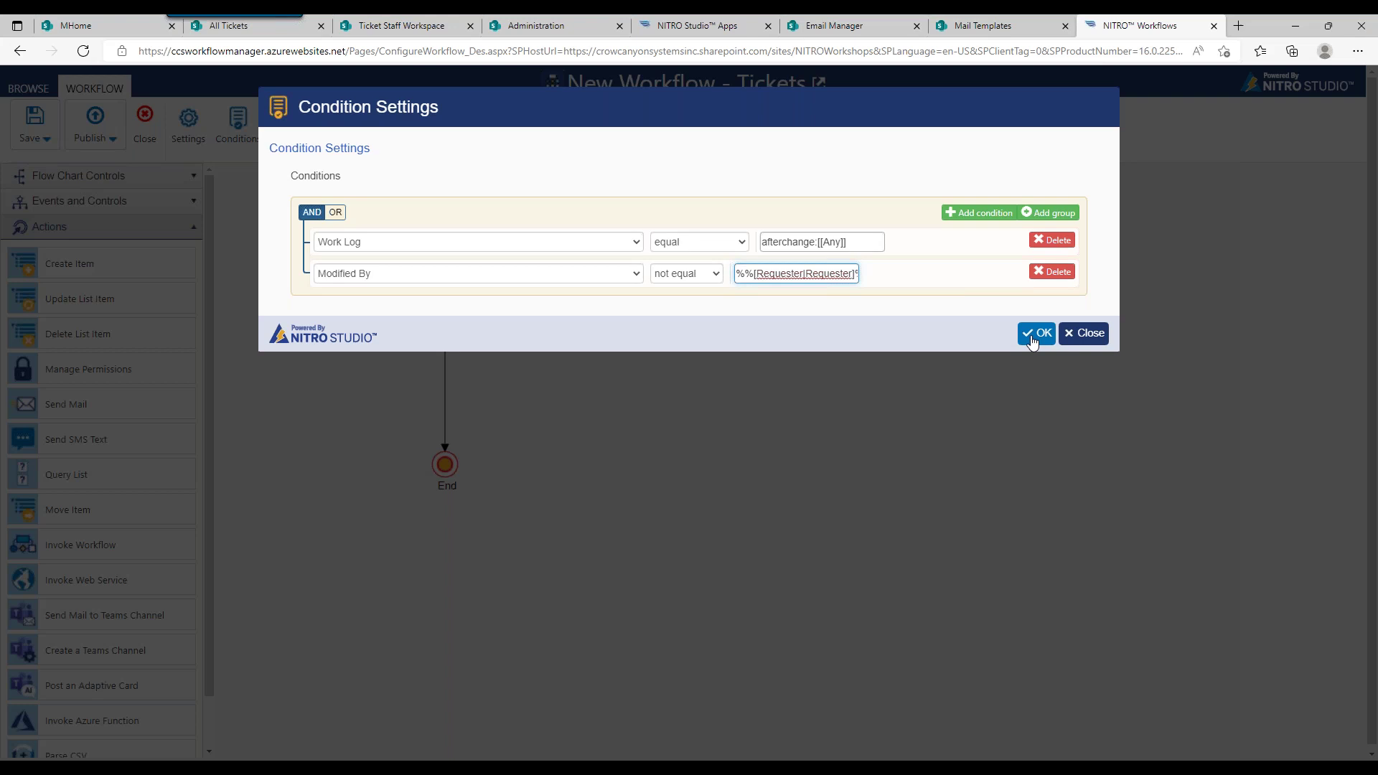
click(1032, 343)
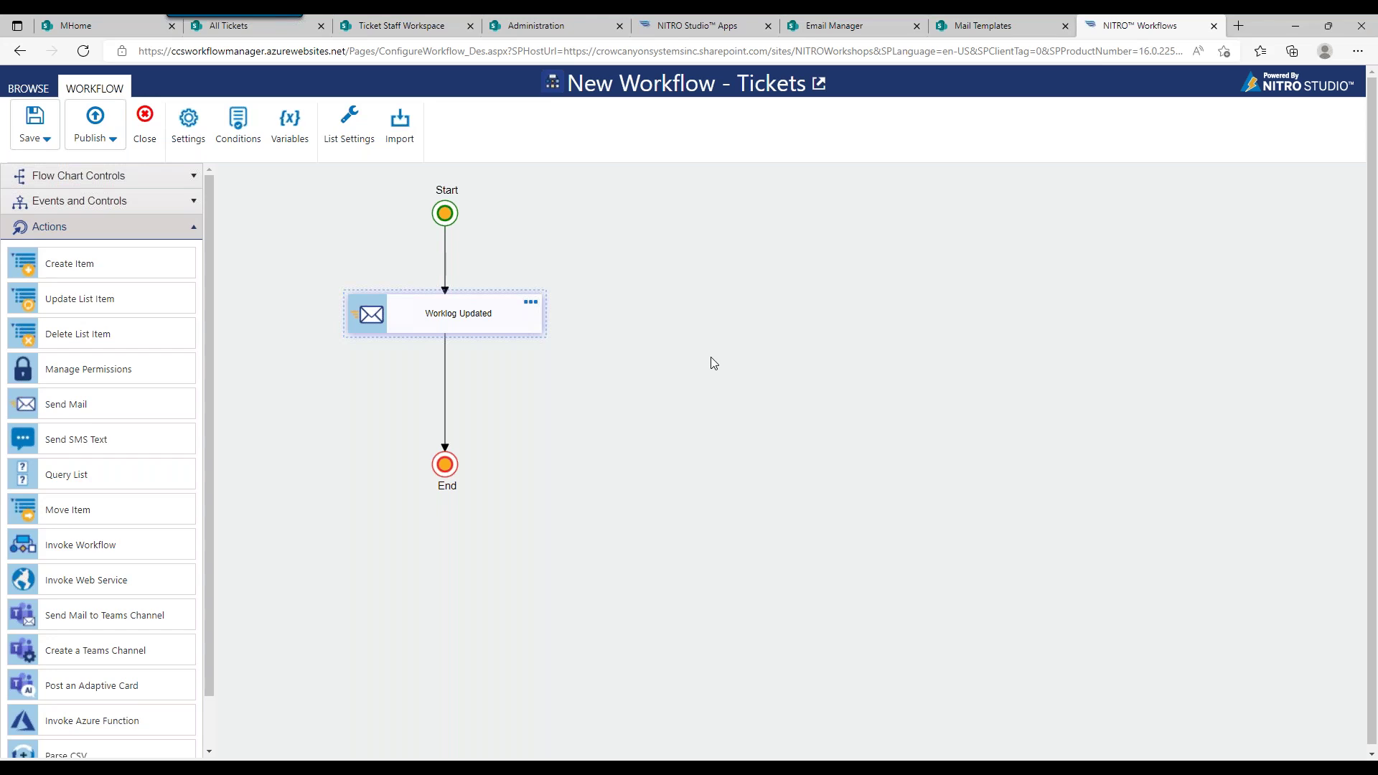
Step: Align Start, the Worklog Updated step and End in a tight vertical column
drag(451, 213, 456, 207)
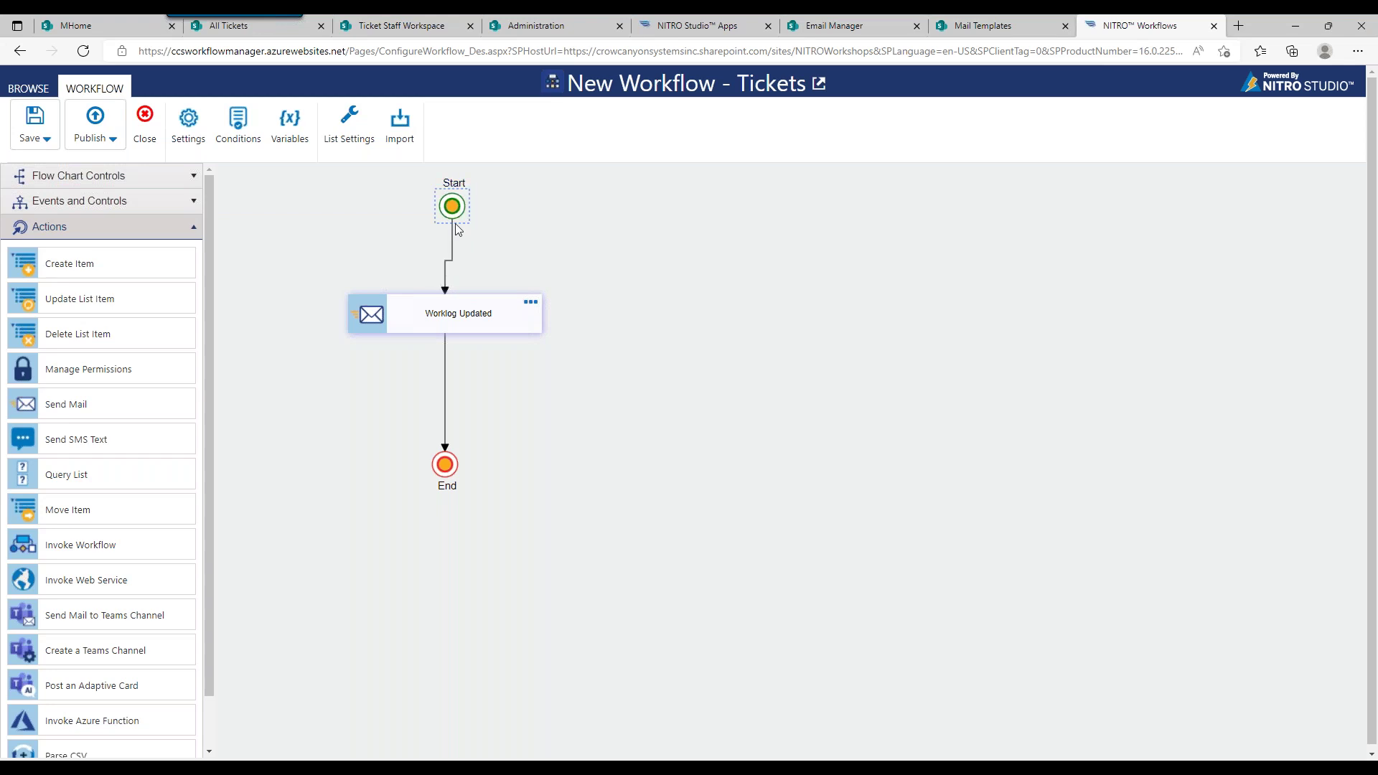
drag(446, 315, 446, 294)
drag(458, 206, 450, 206)
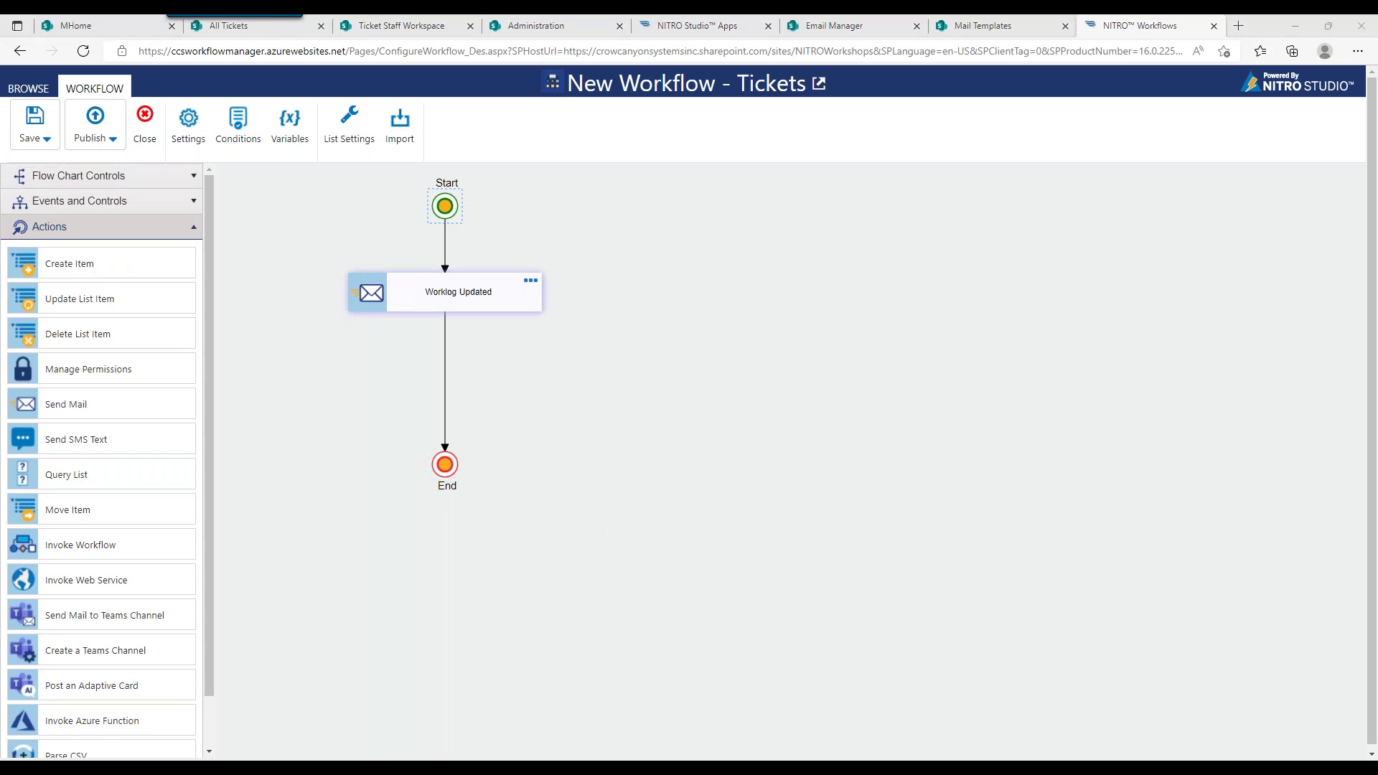
click(506, 294)
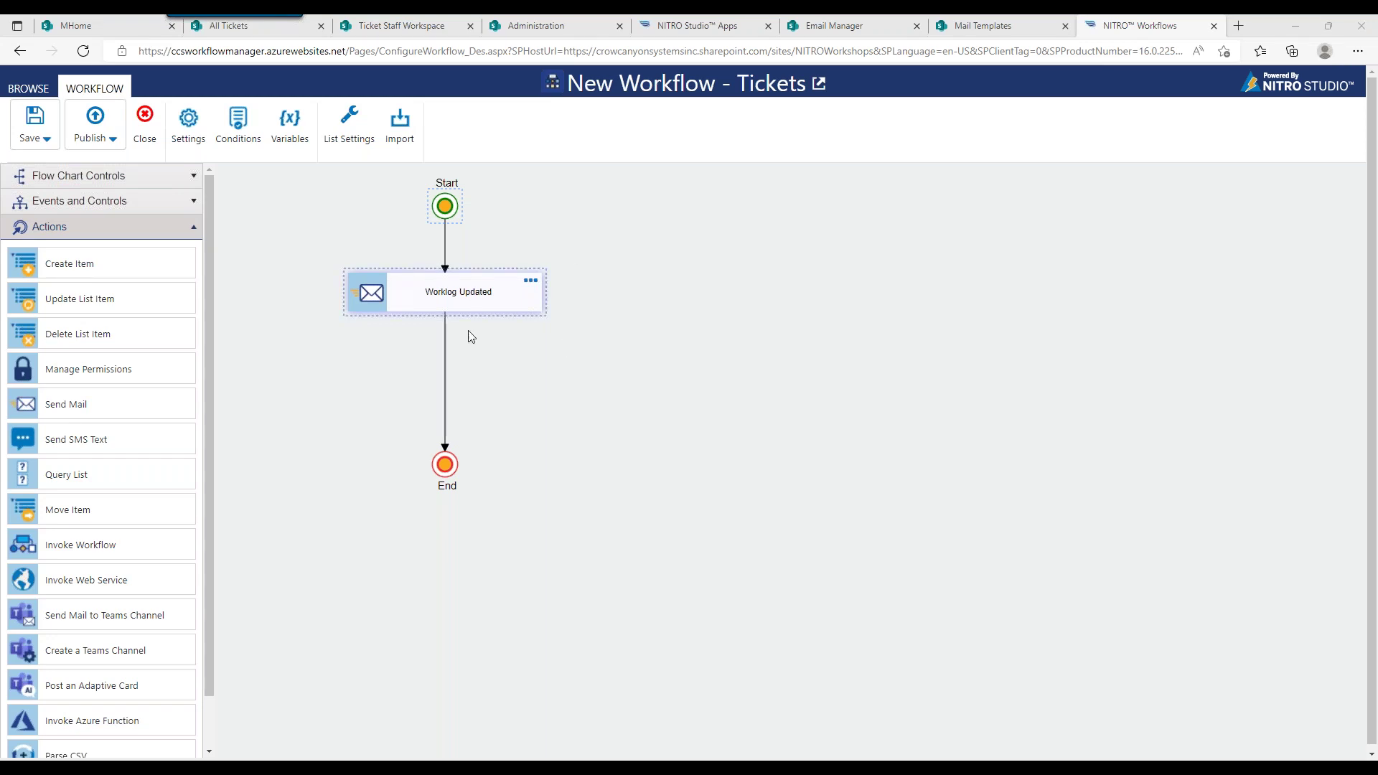
drag(445, 464, 447, 409)
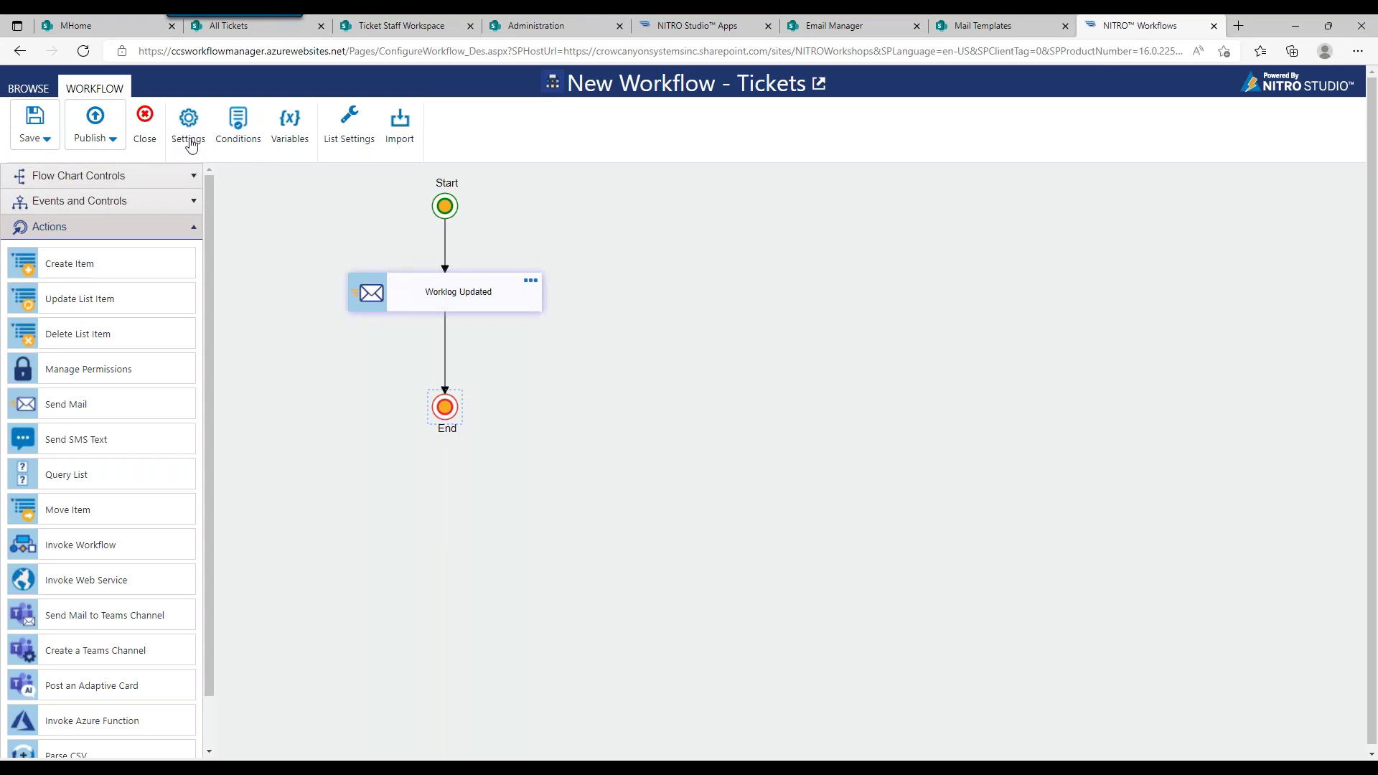
Step: Publish the workflow as 'Update on Worklog', confirm, and close the designer
click(119, 130)
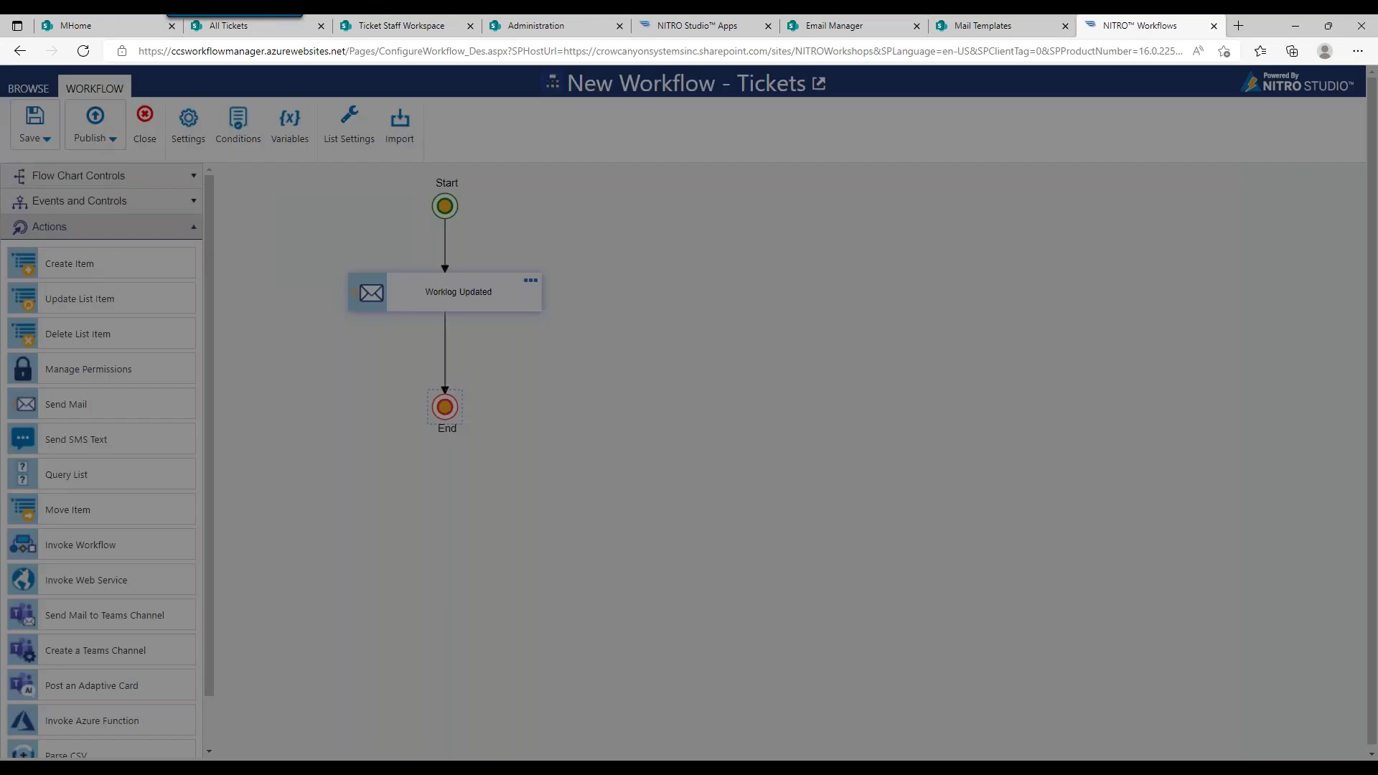
click(477, 184)
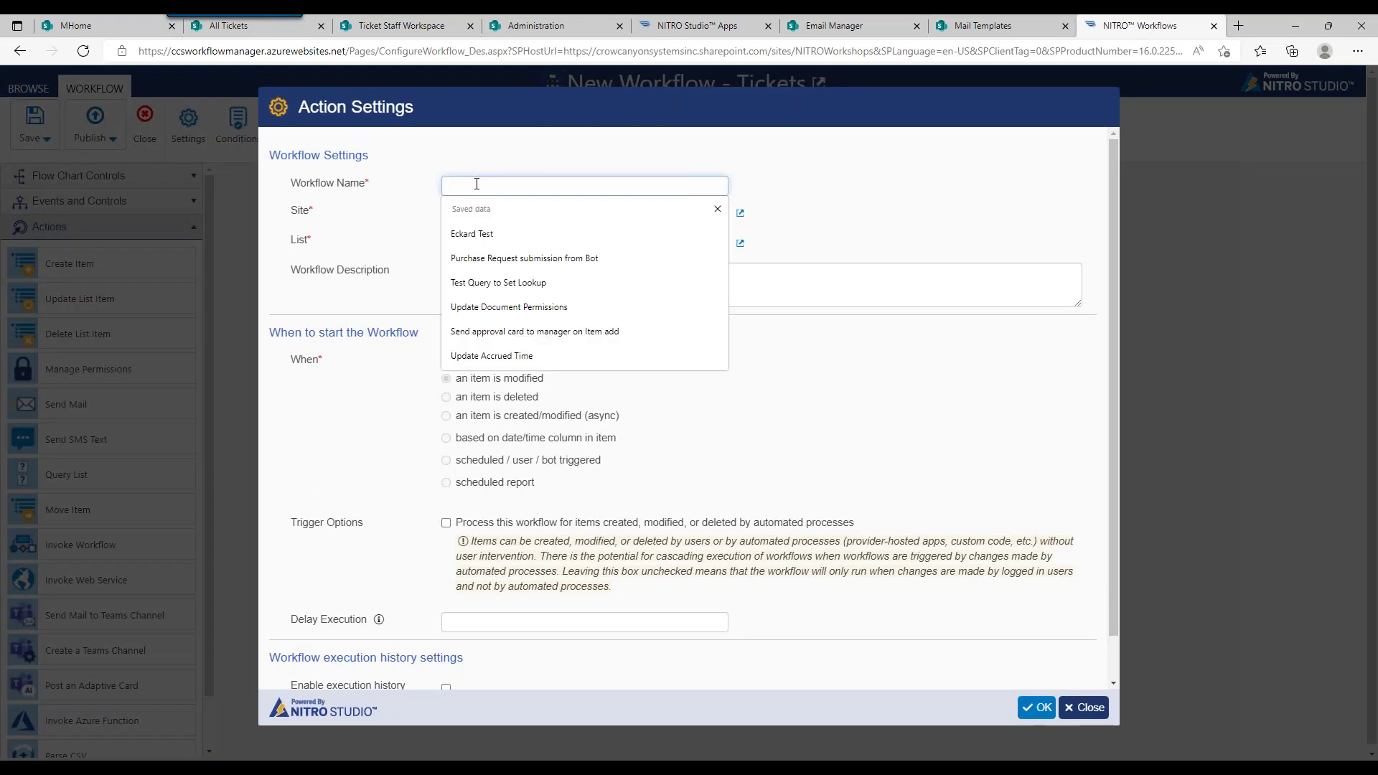
text(Update on Workflow)
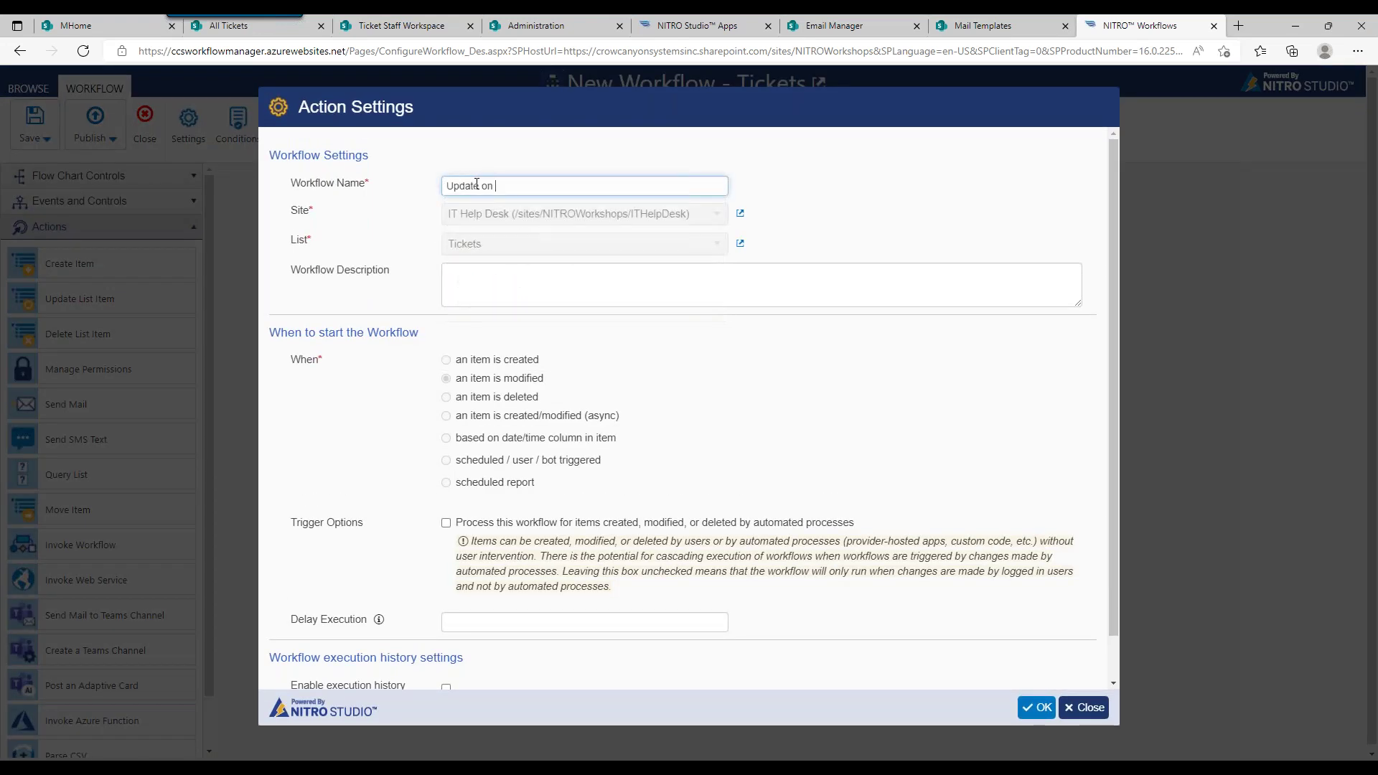
key(BackSpace)
text(log)
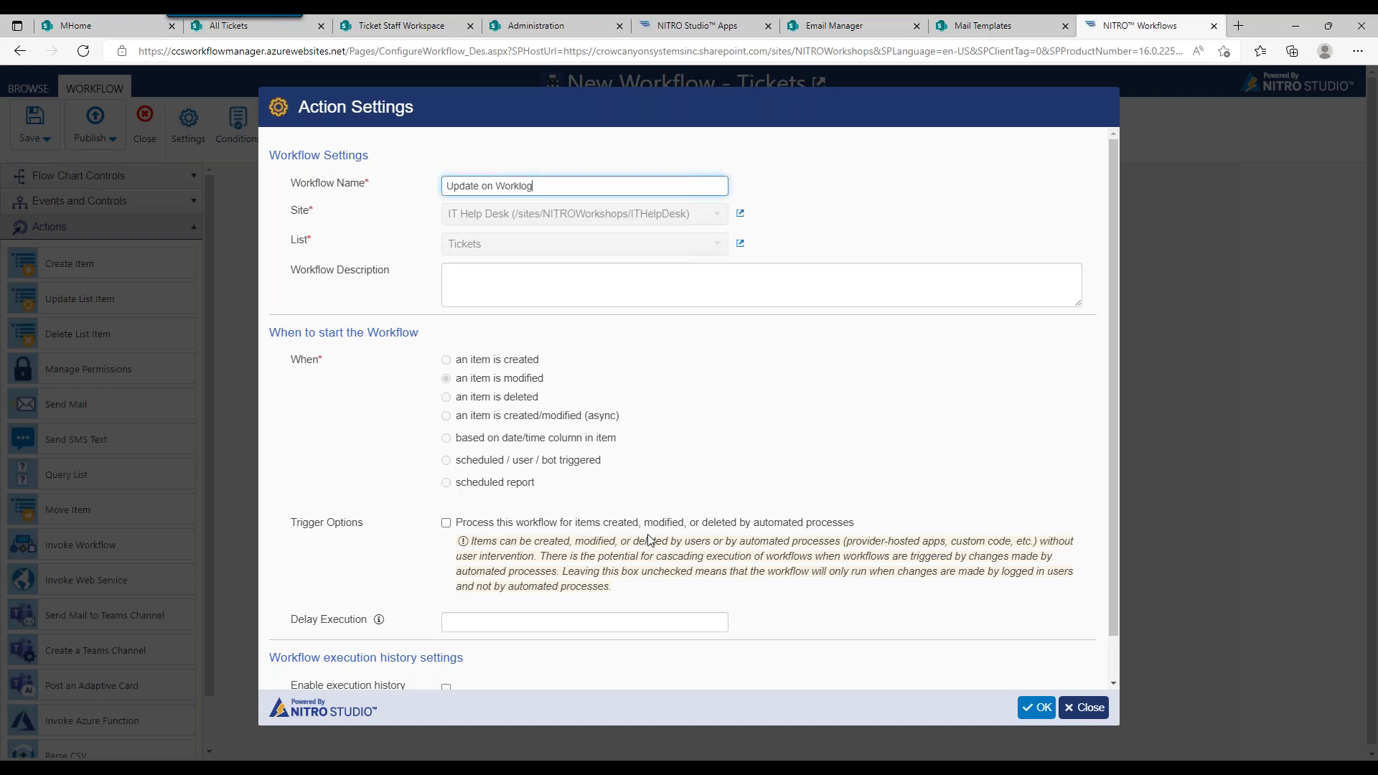
scroll(1076, 526, down, 1)
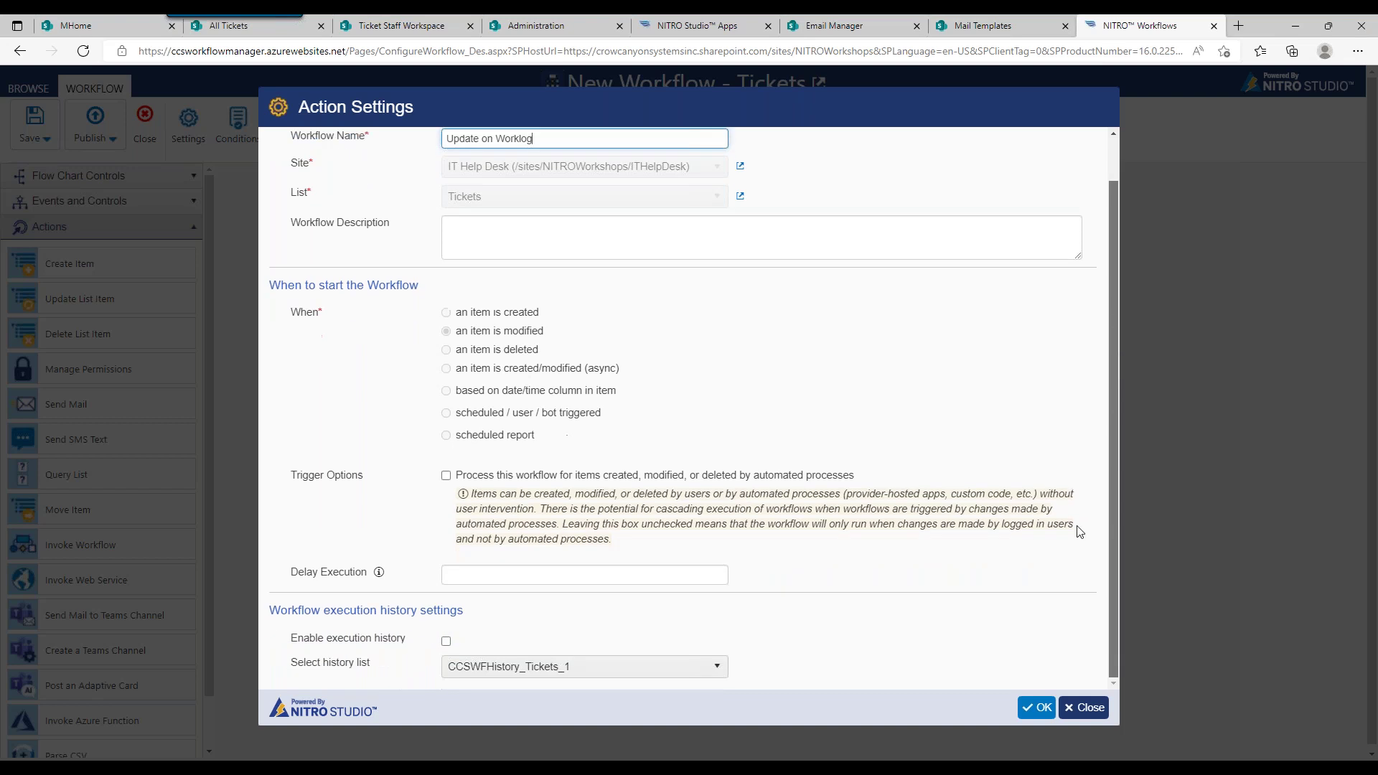
click(1037, 707)
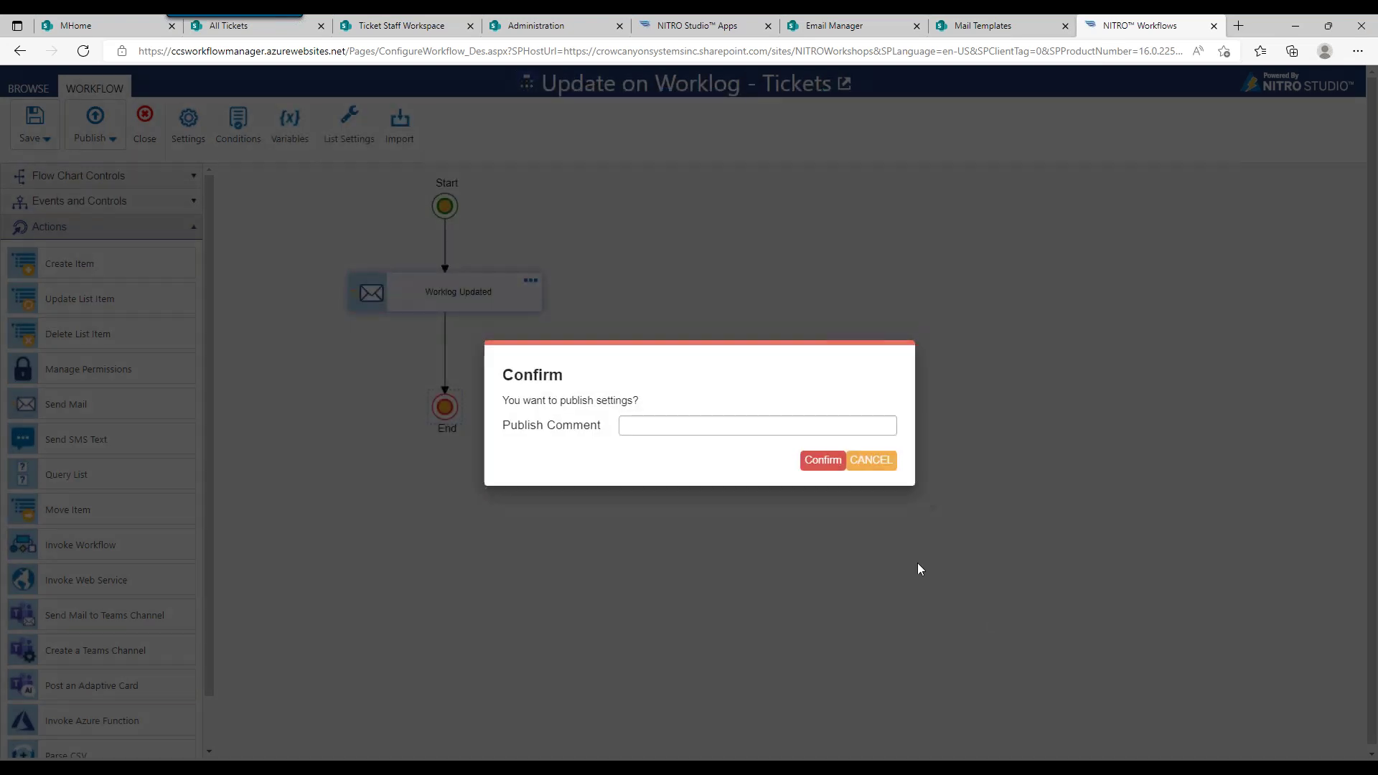
click(825, 460)
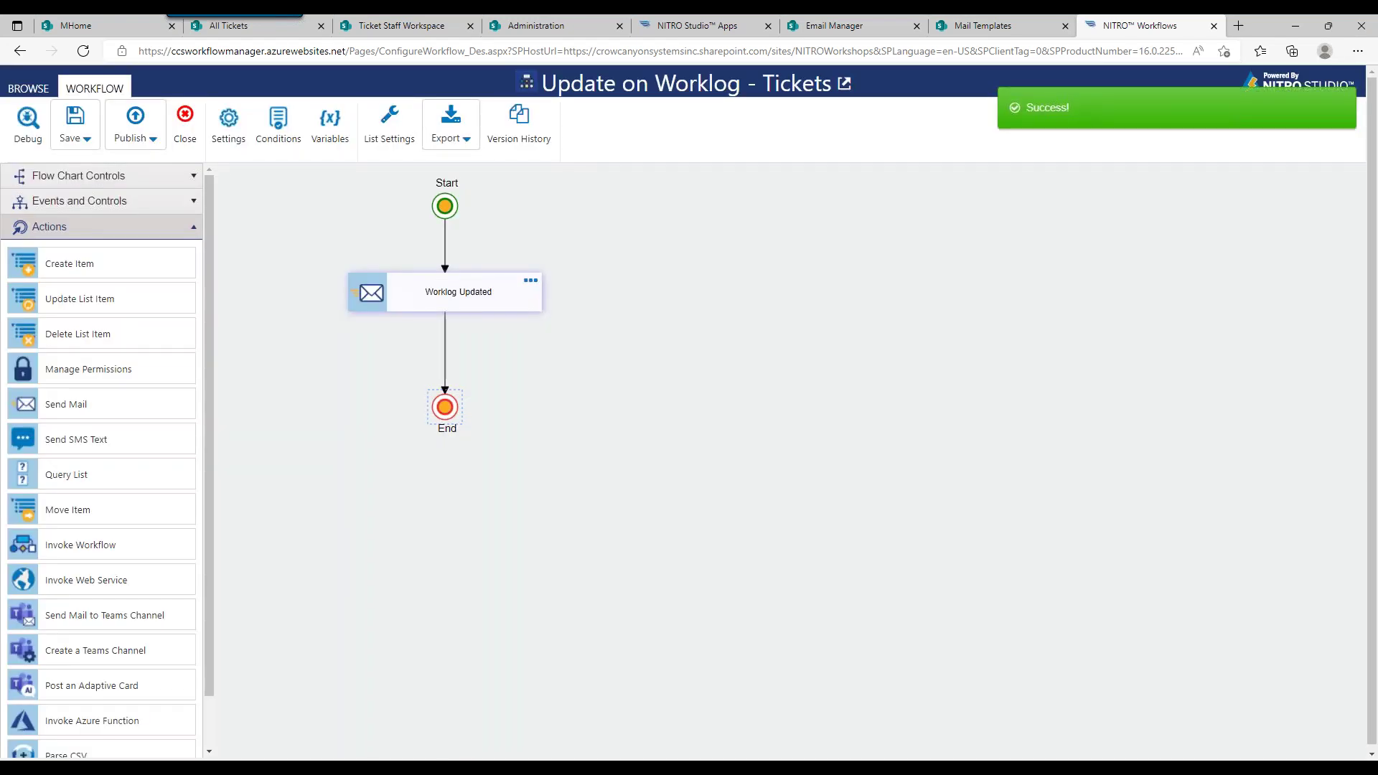
click(183, 121)
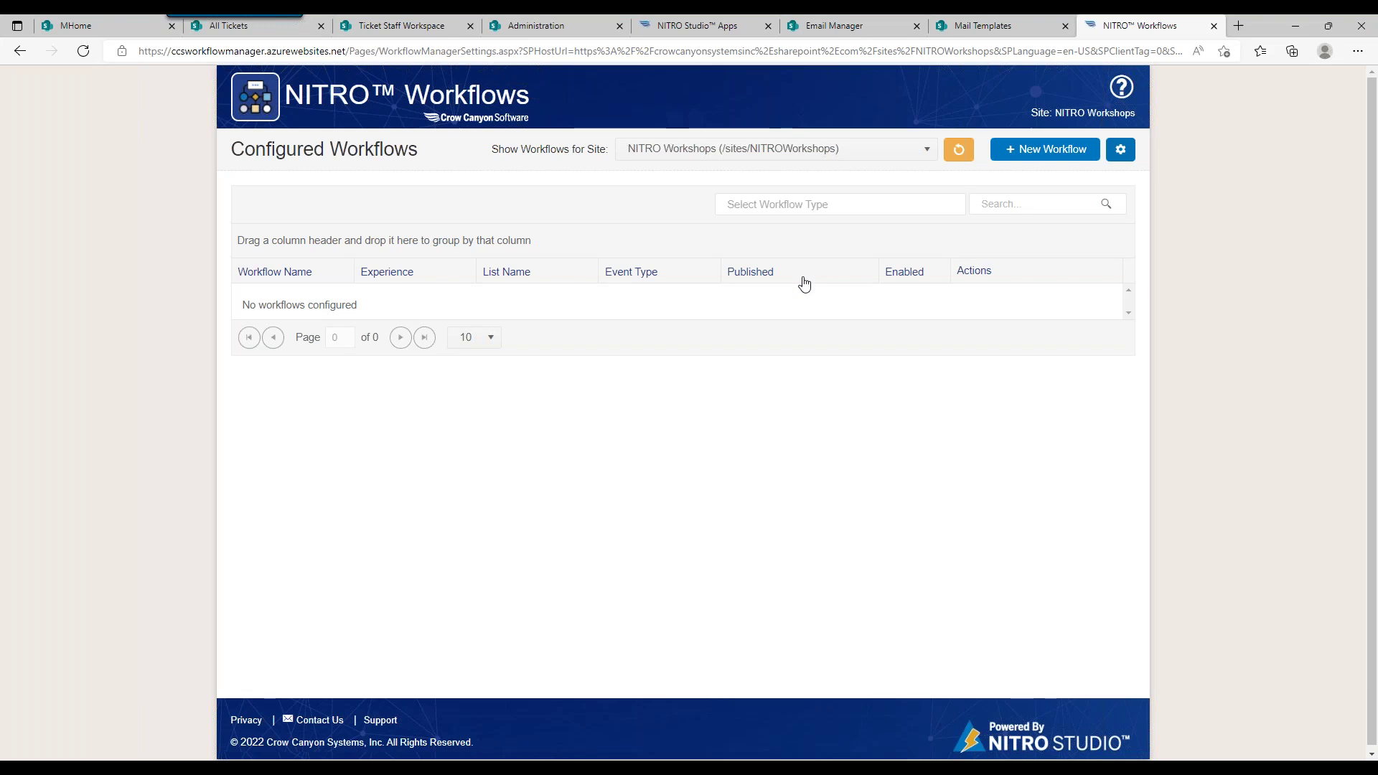
Step: Filter workflows to the IT Help Desk site and scroll through its 16 workflows
click(873, 152)
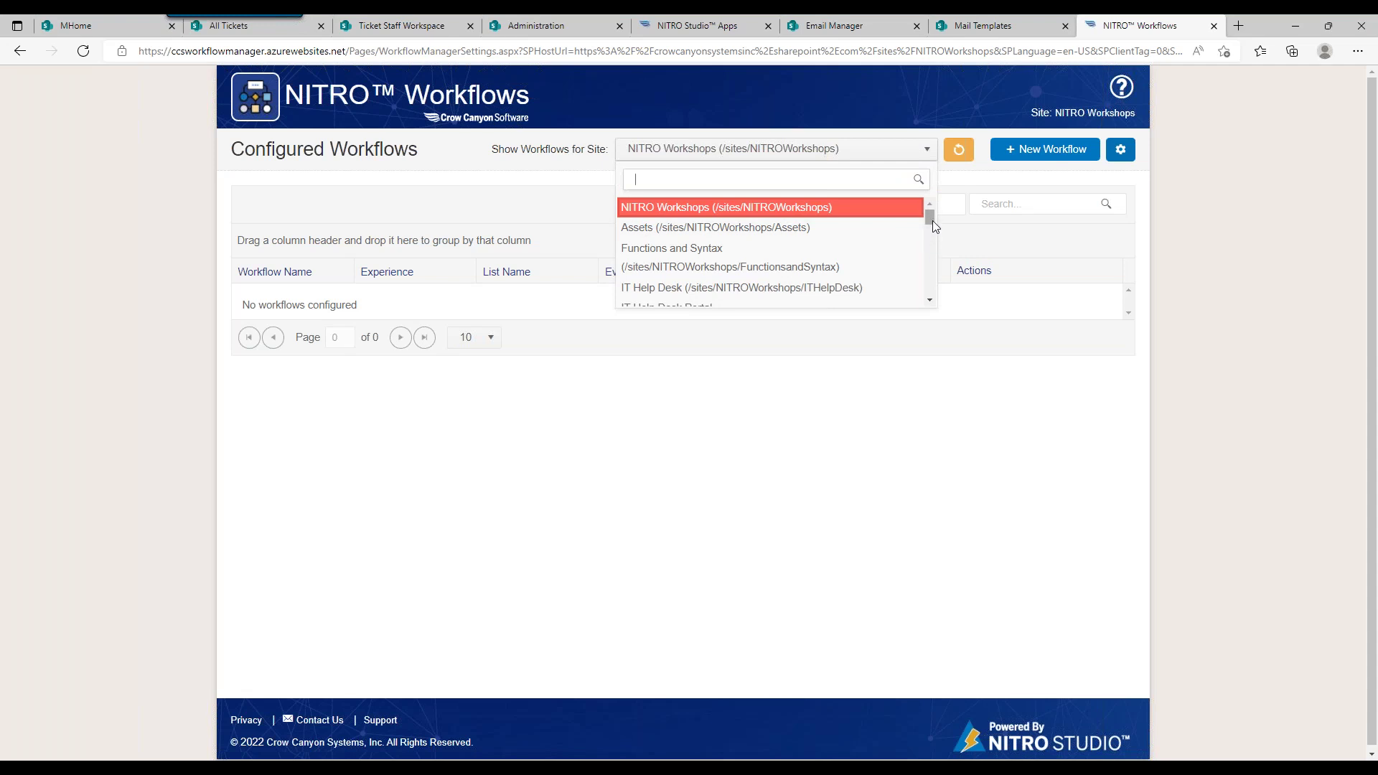
drag(933, 220, 932, 230)
click(852, 214)
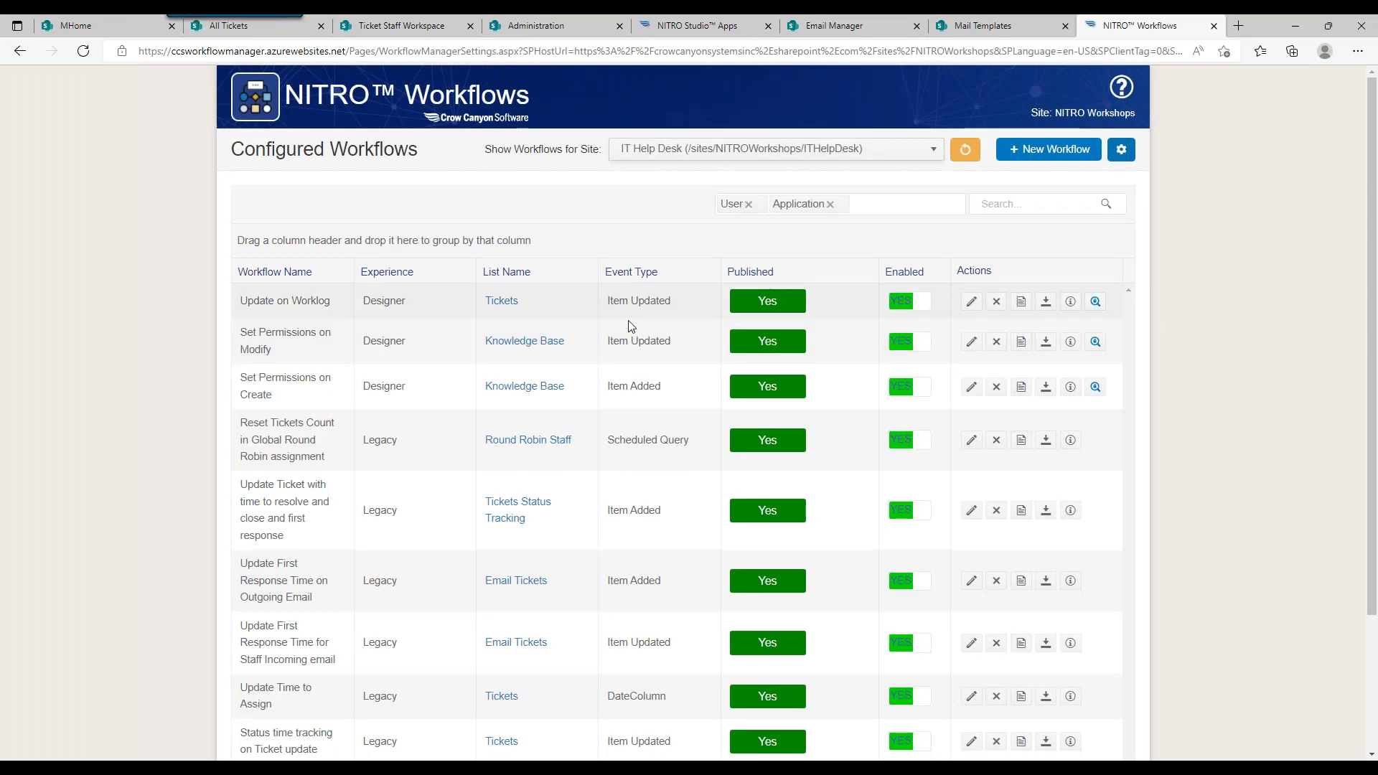
drag(1371, 199, 1373, 223)
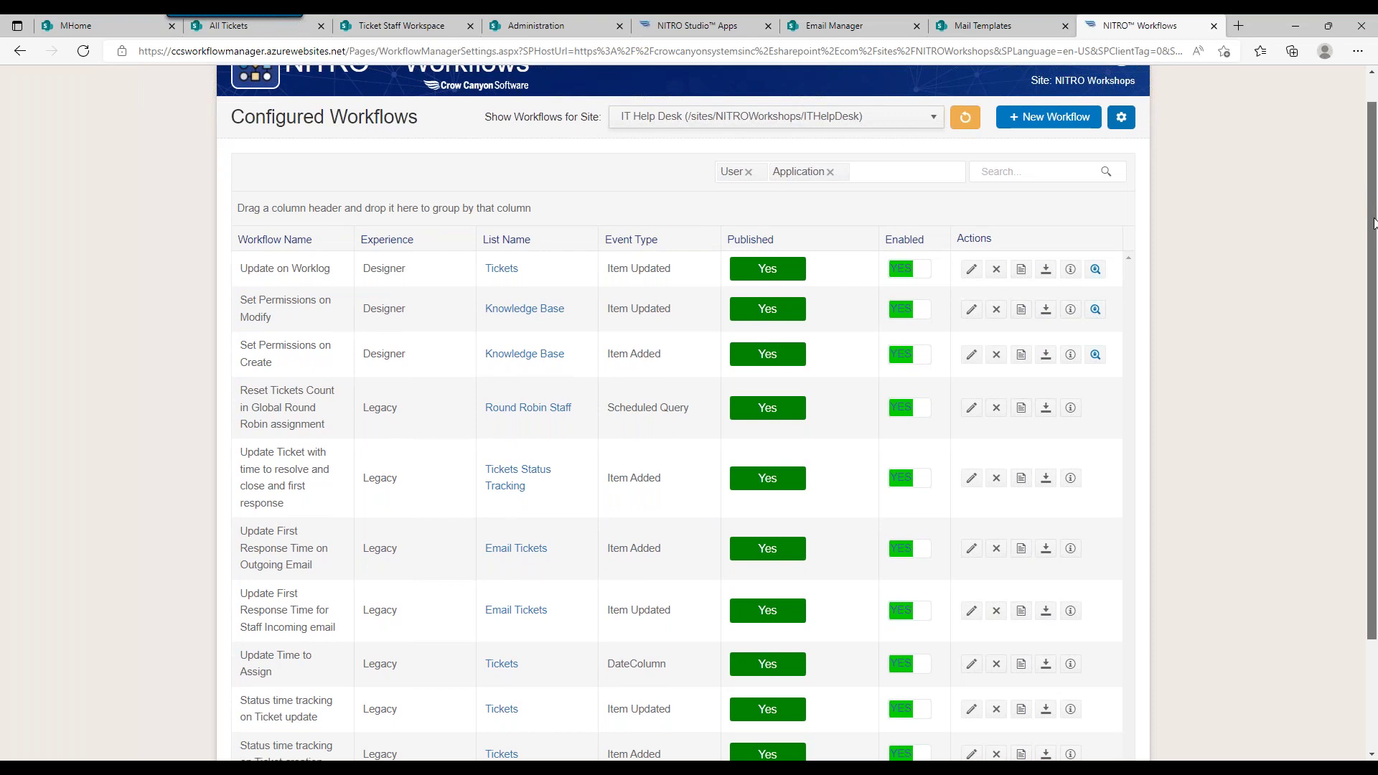
scroll(652, 355, down, 1)
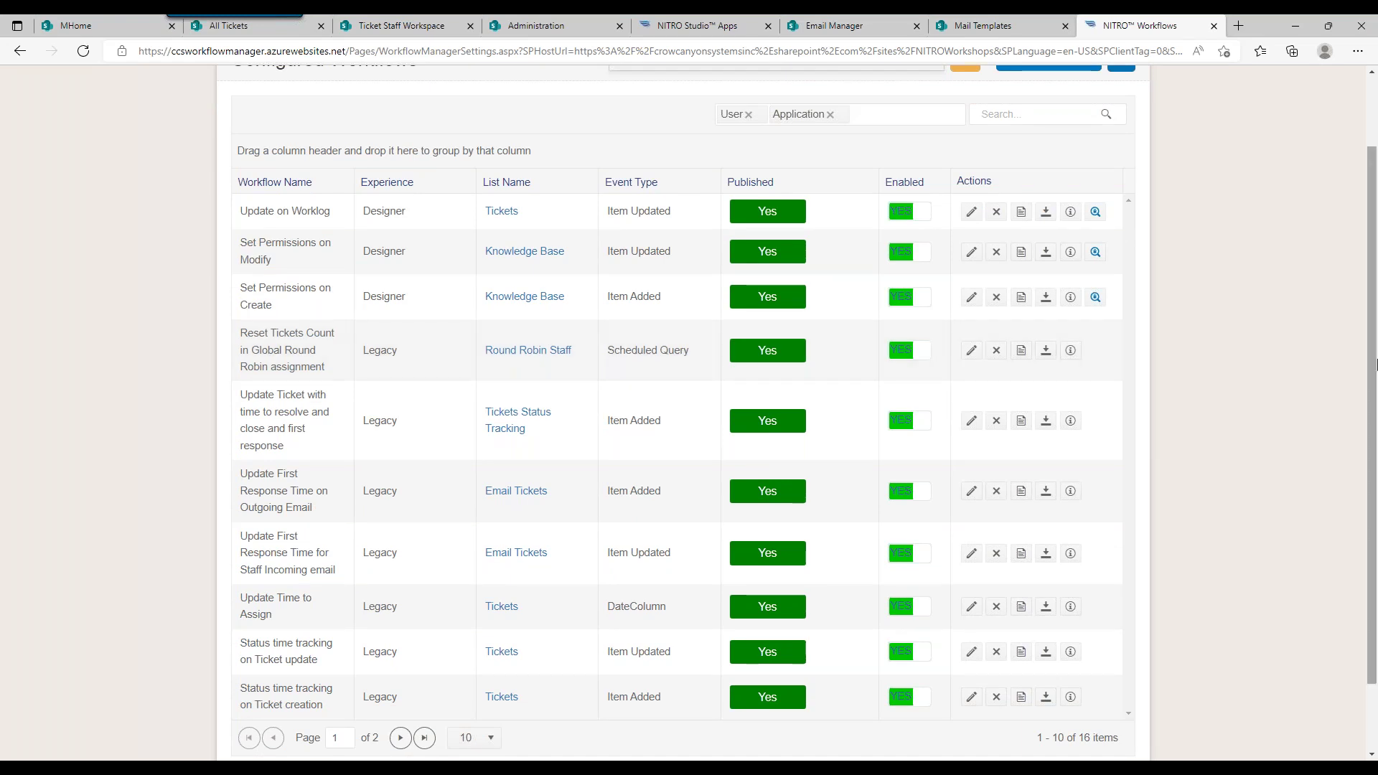
drag(1373, 354, 1372, 364)
scroll(1372, 370, down, 1)
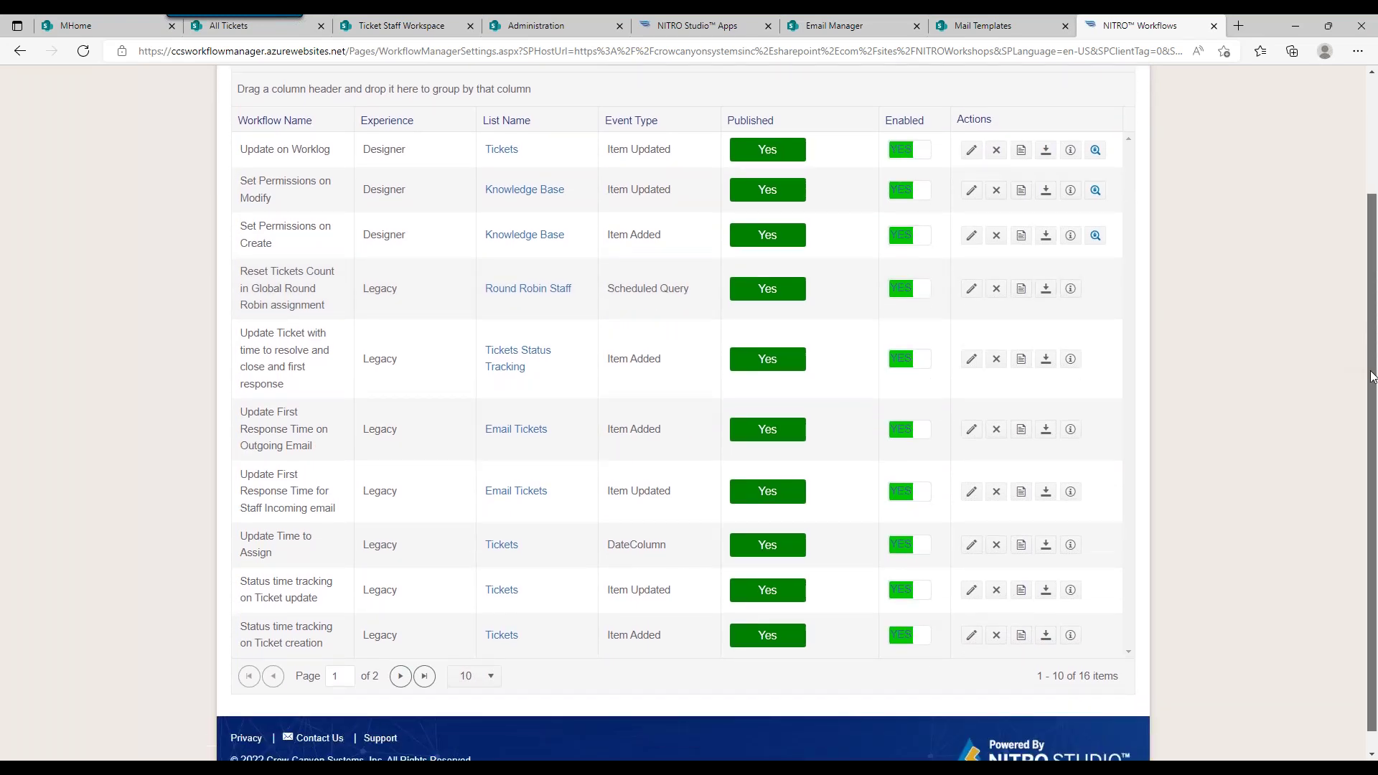
drag(1372, 376, 1372, 259)
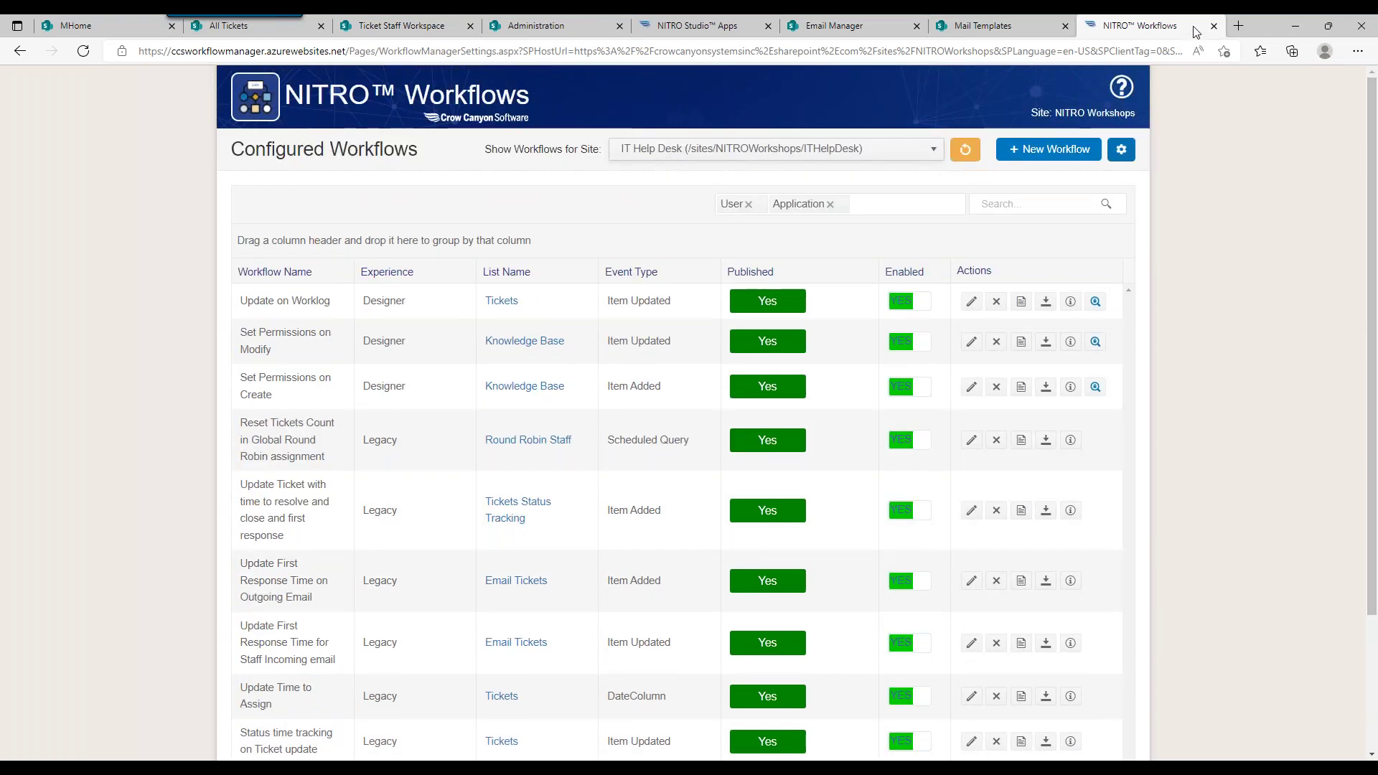